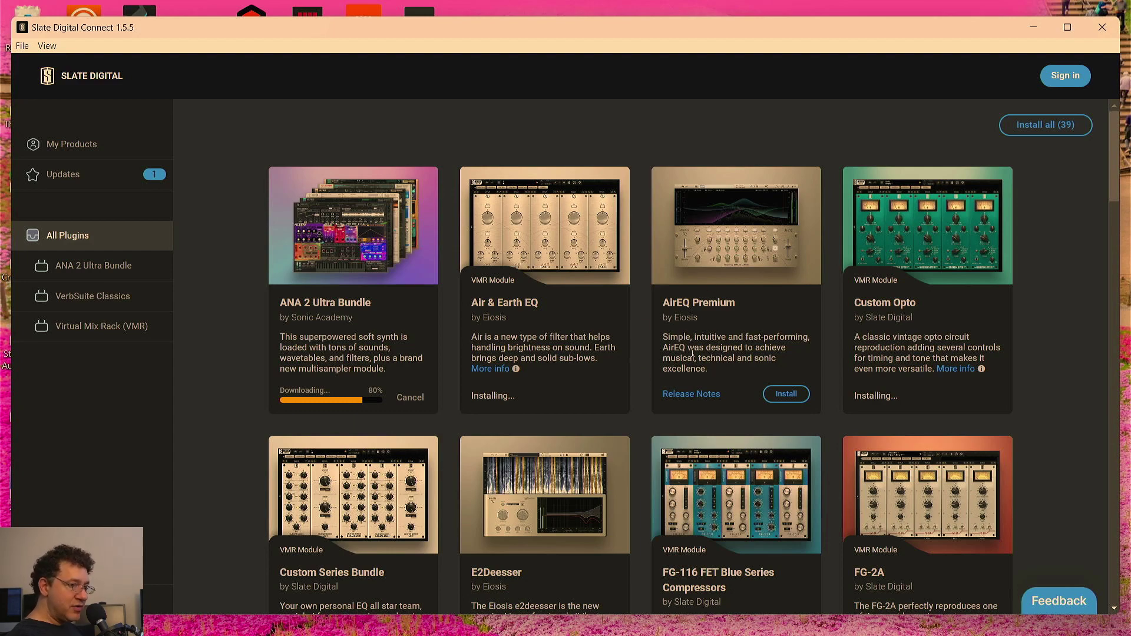
Scroll through the Slate Digital Connect plugin grid while the installs keep running
scroll(692, 353, "down", 6)
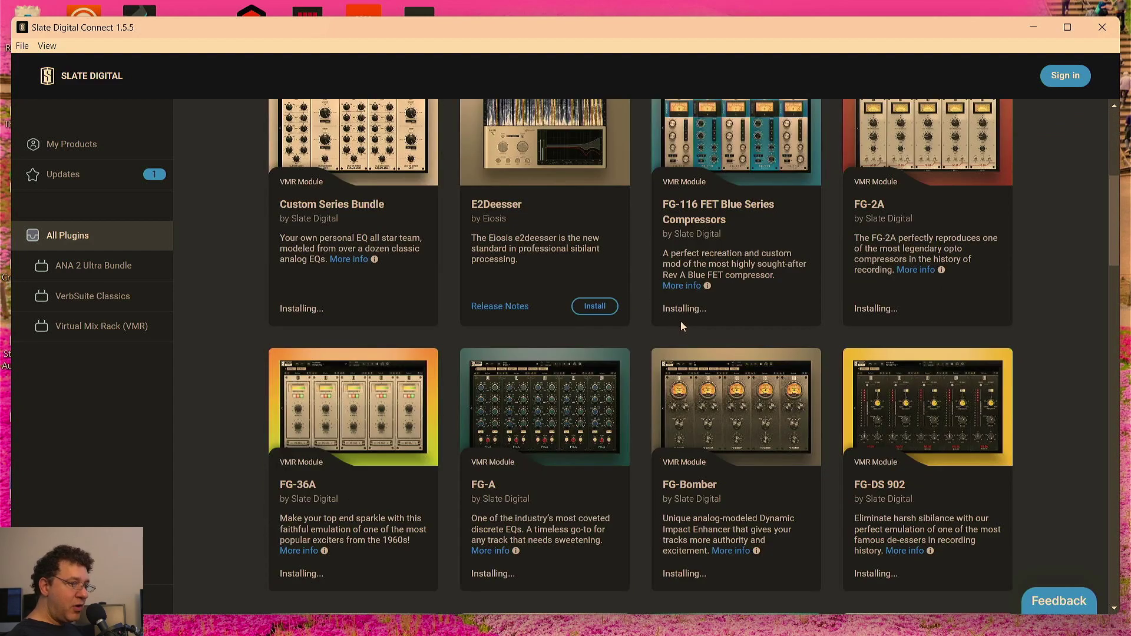
scroll(684, 330, "up", 5)
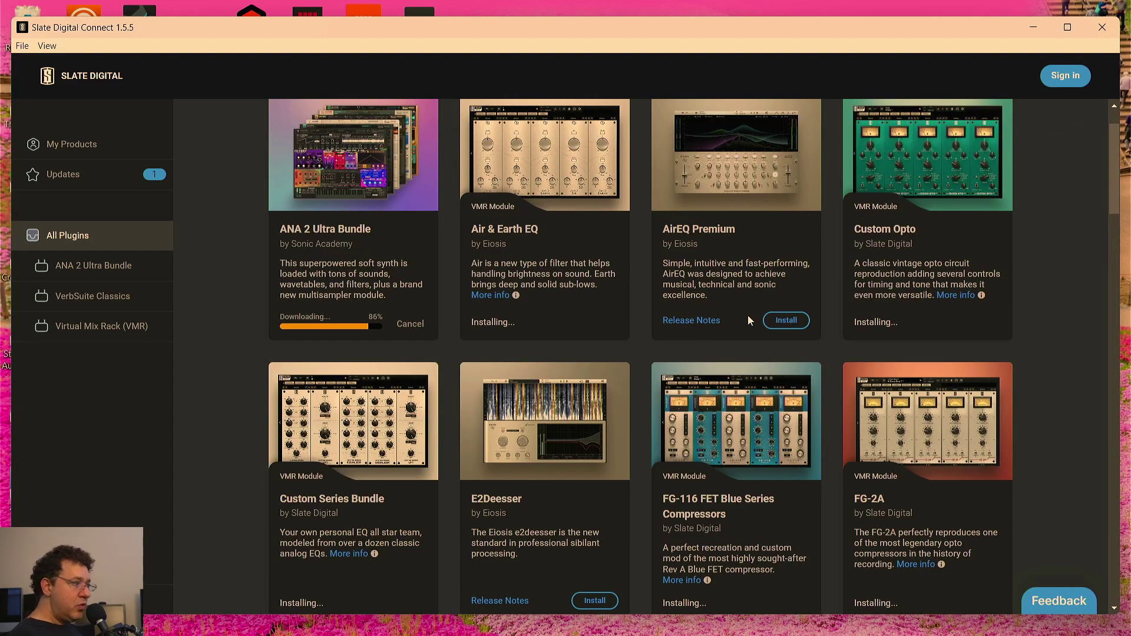
scroll(759, 328, "up", 1)
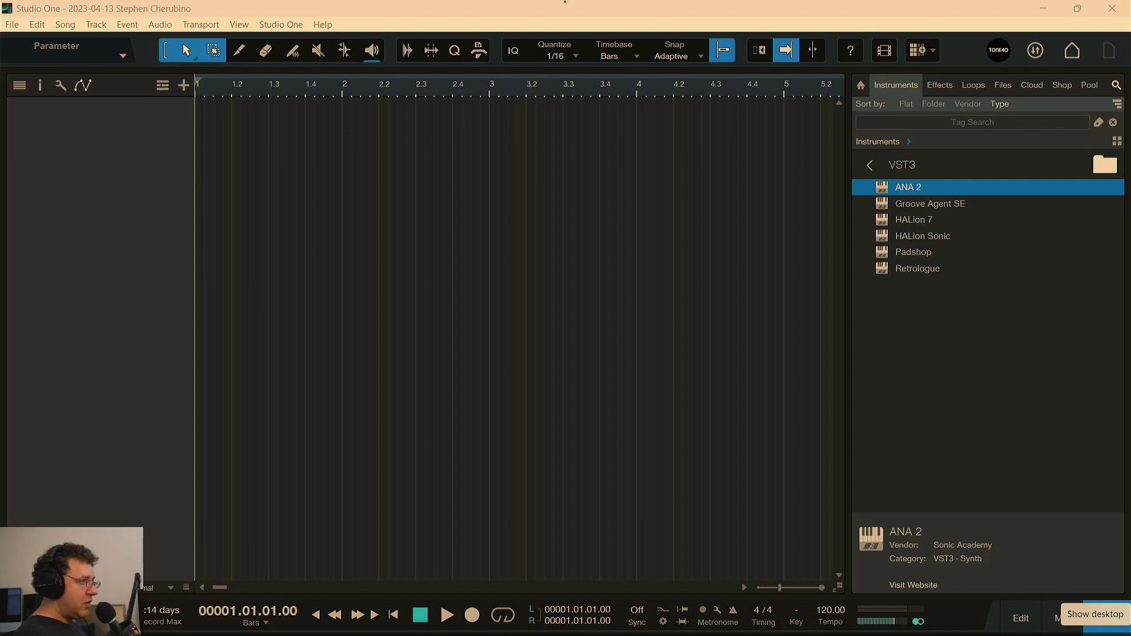
Put ANA 2 on a new instrument track, load its Callisto Pad preset, and close the synth
left_click_drag(882, 187, 508, 149)
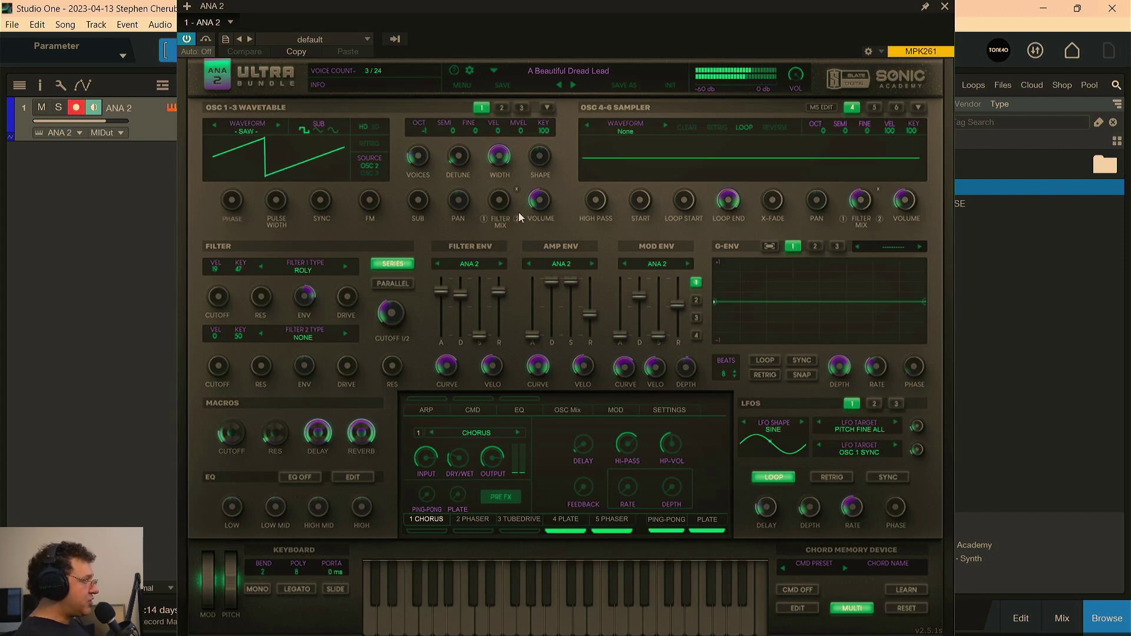
left_click(574, 73)
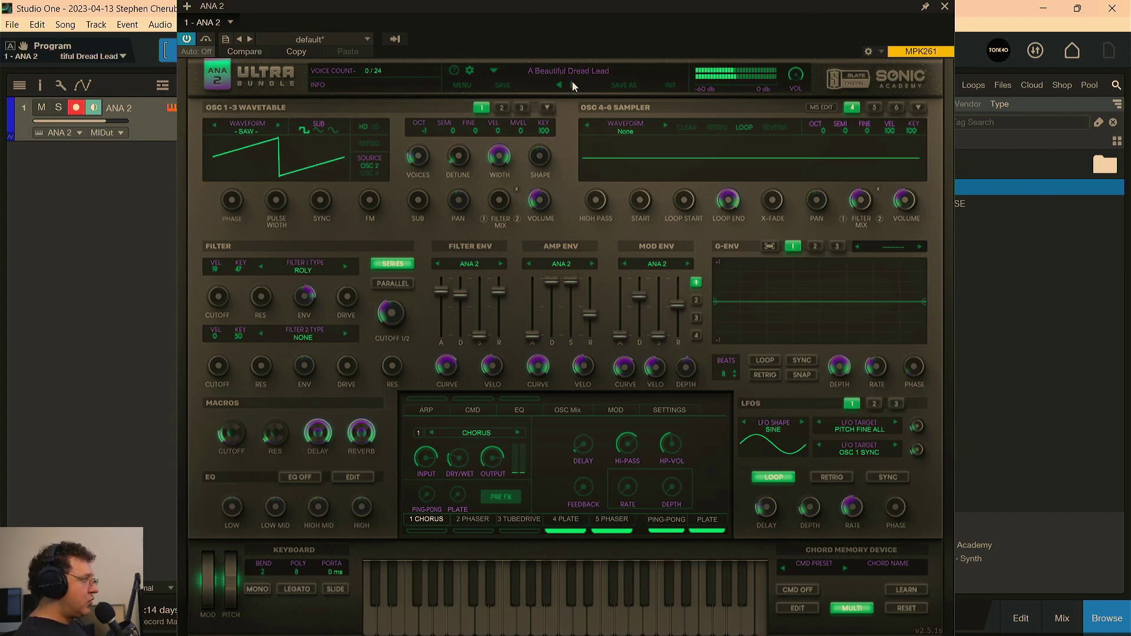
left_click(534, 72)
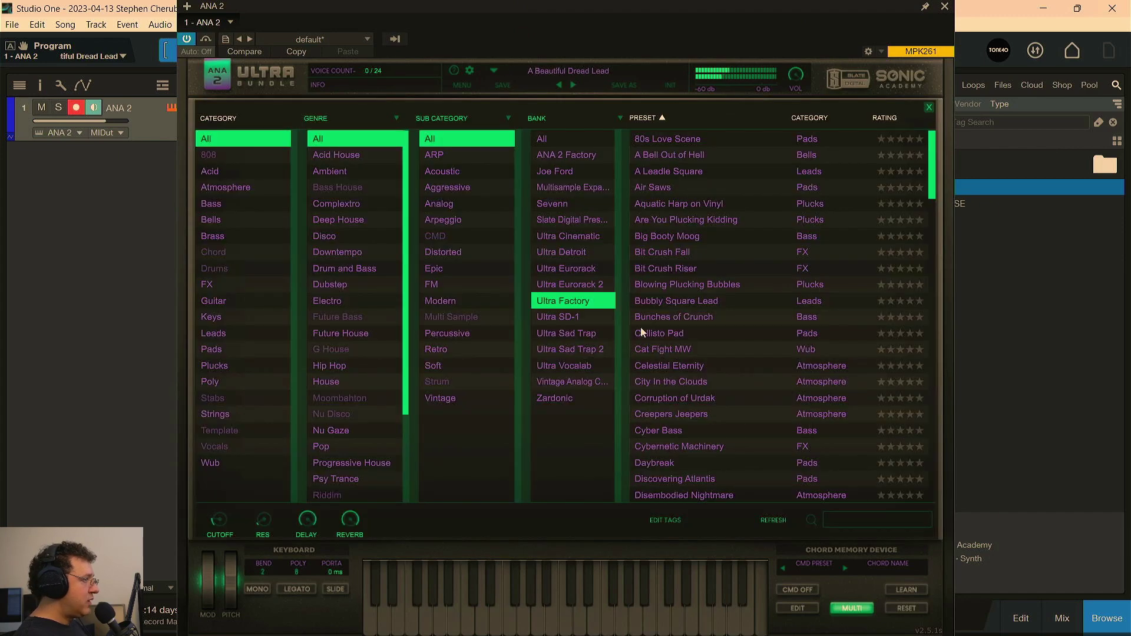
left_click(667, 334)
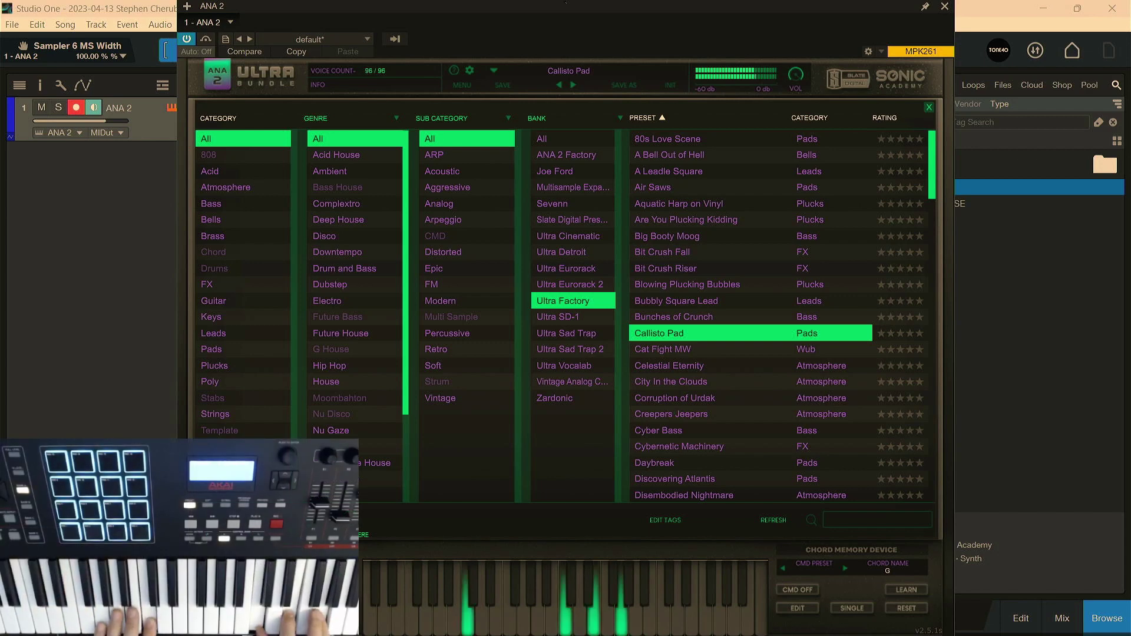
left_click(944, 7)
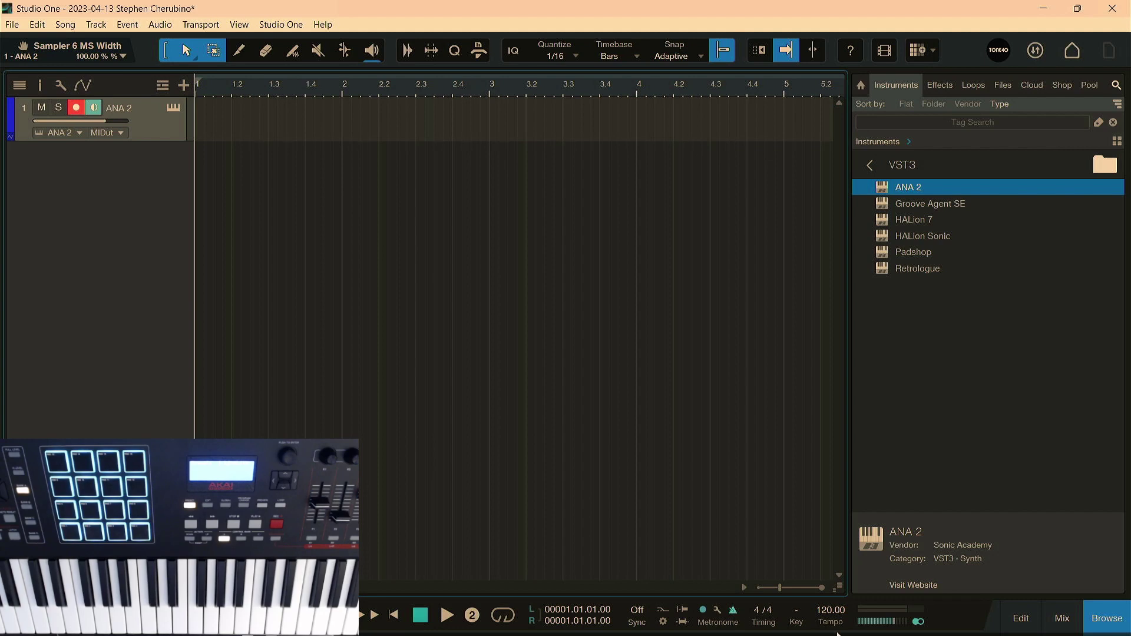
Lower the song tempo to 84 BPM and audition the new tempo
scroll(830, 611, "down", 2)
left_click_drag(826, 616, 828, 626)
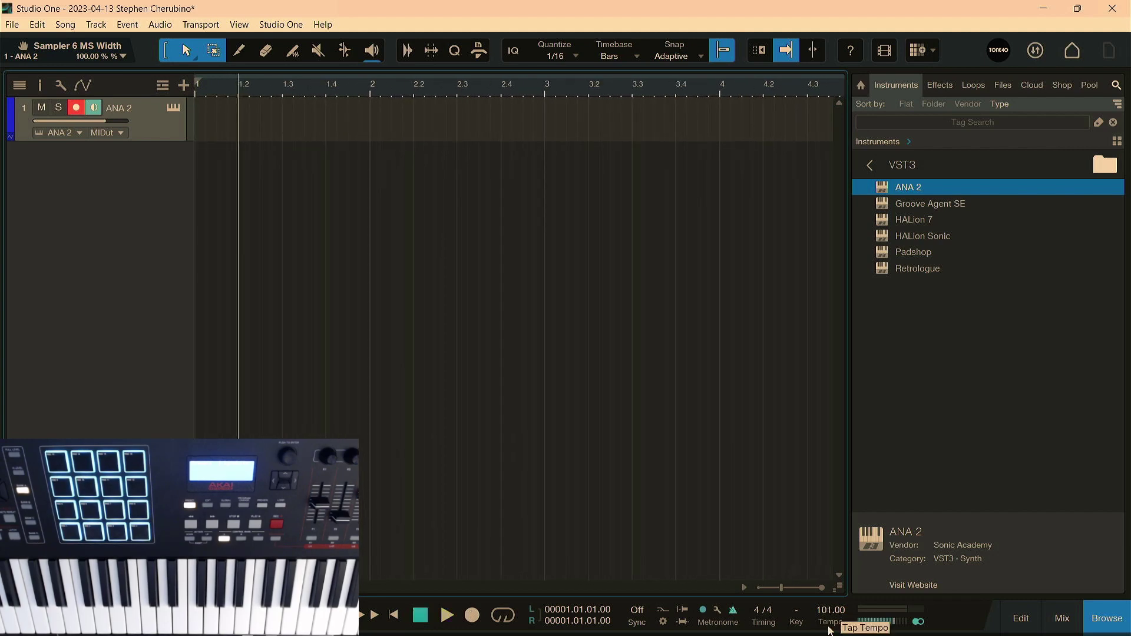
key("space")
key("space")
scroll(827, 626, "down", 12)
scroll(827, 626, "down", 5)
Record a four-bar pad part from bar 1, then zoom so bars 1–14 fill the arrangement
key("space")
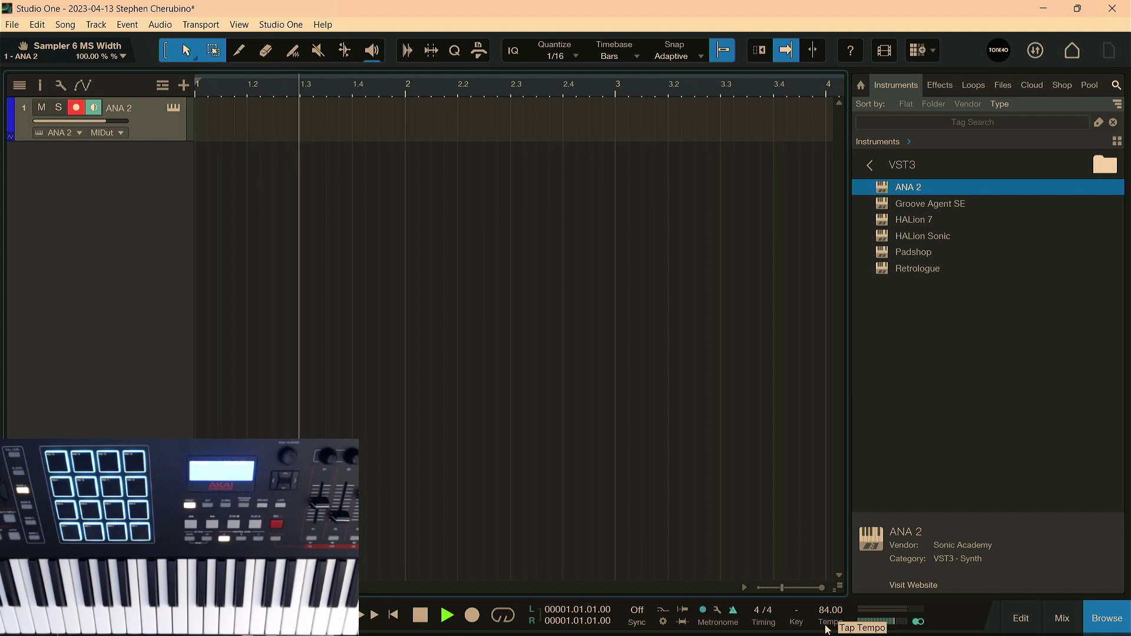
key("space")
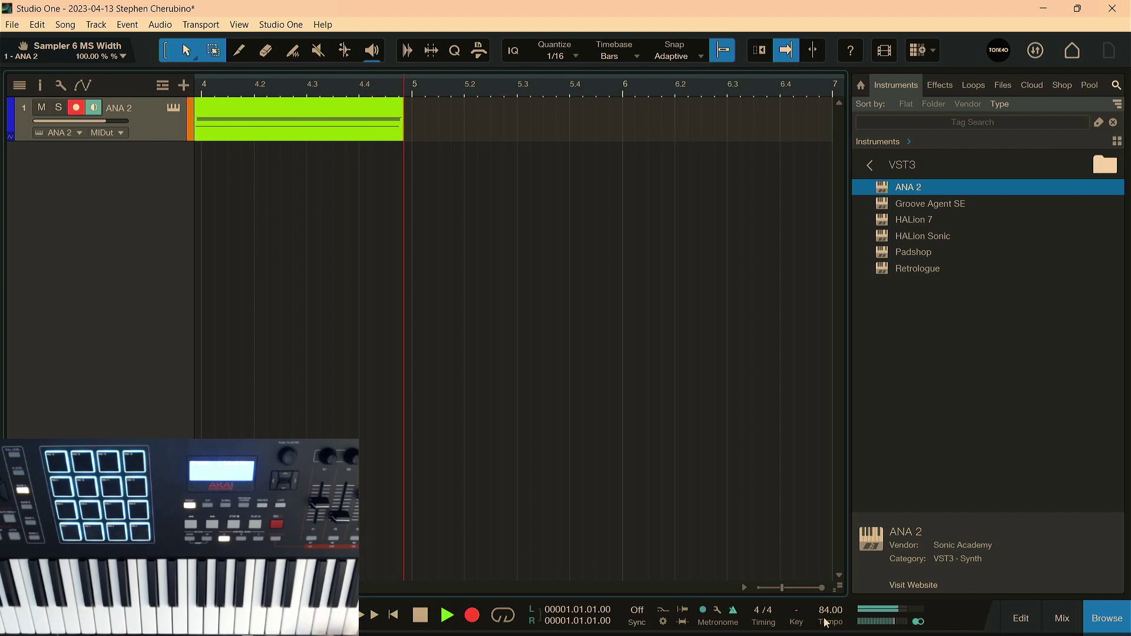
key("space")
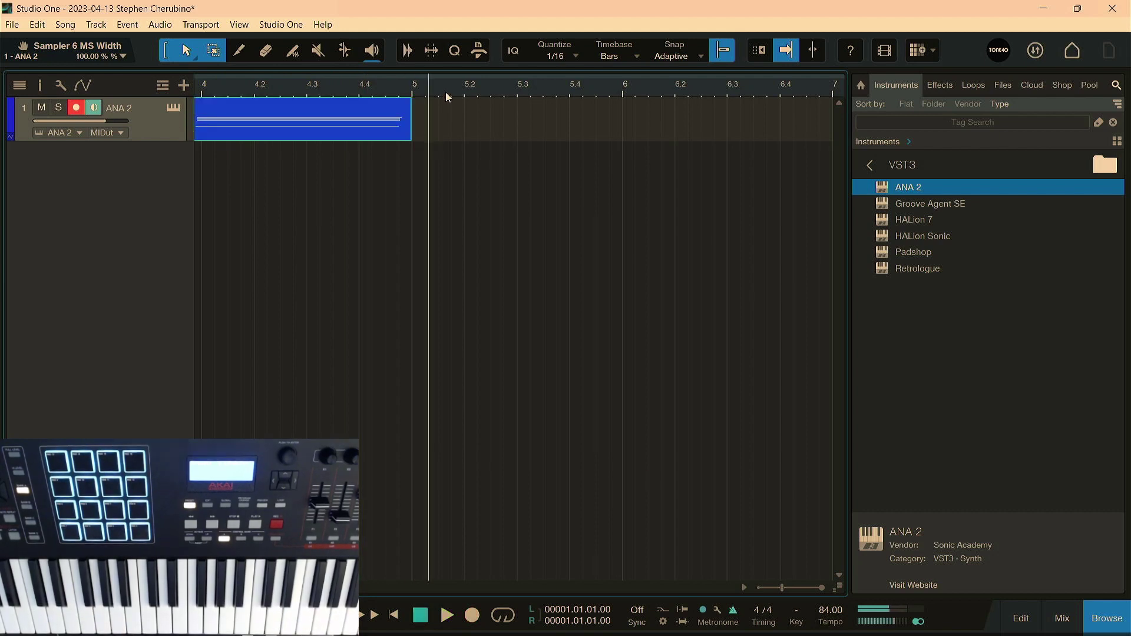
scroll(446, 92, "down", 5)
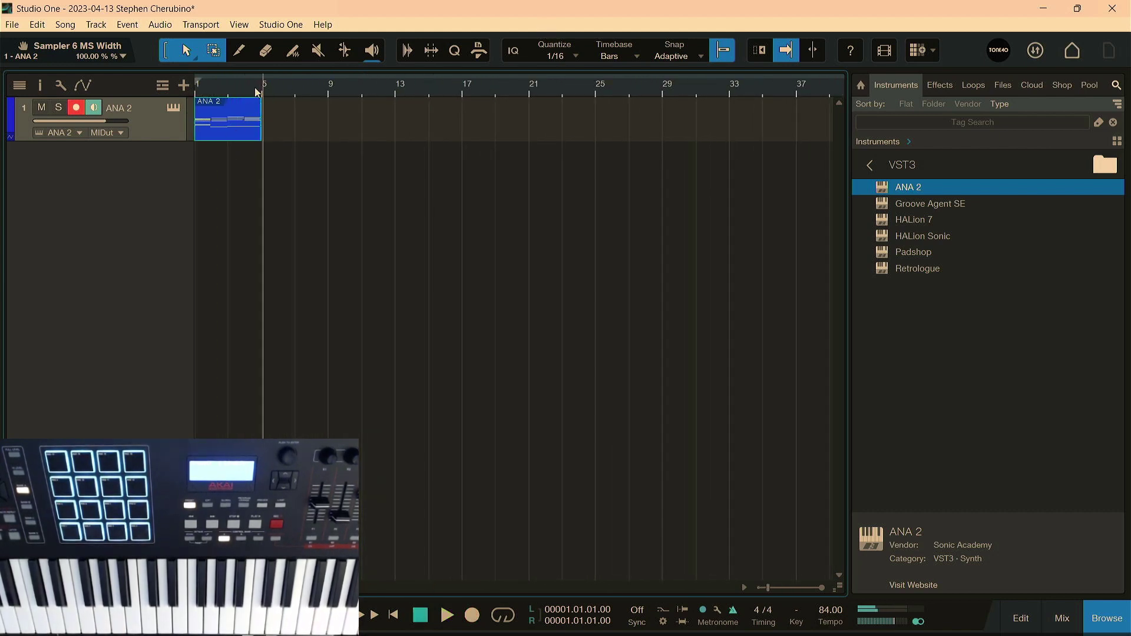
left_click_drag(259, 94, 505, 106)
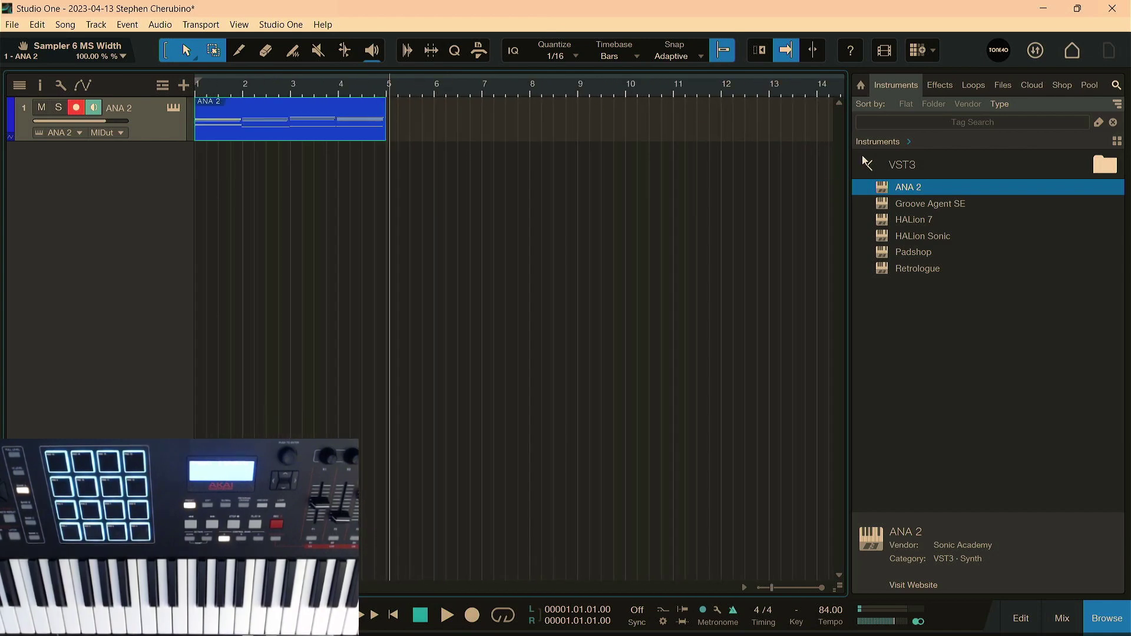
Add a second ANA 2 track loaded with the Bass > Cyber Bass preset, then close the synth
left_click_drag(882, 186, 435, 272)
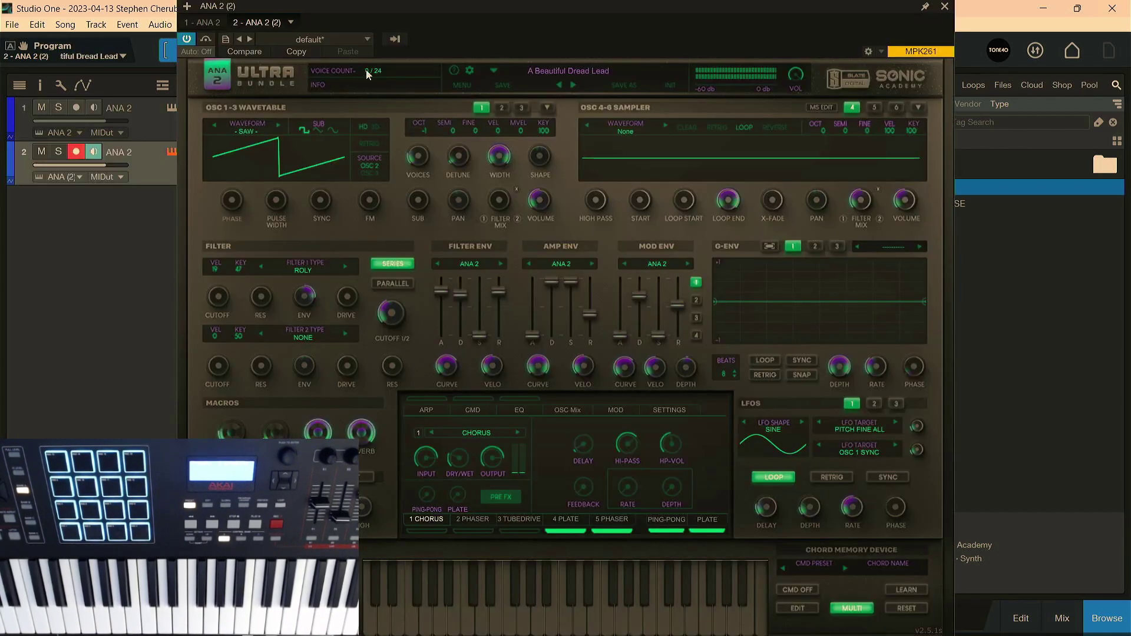
left_click(537, 78)
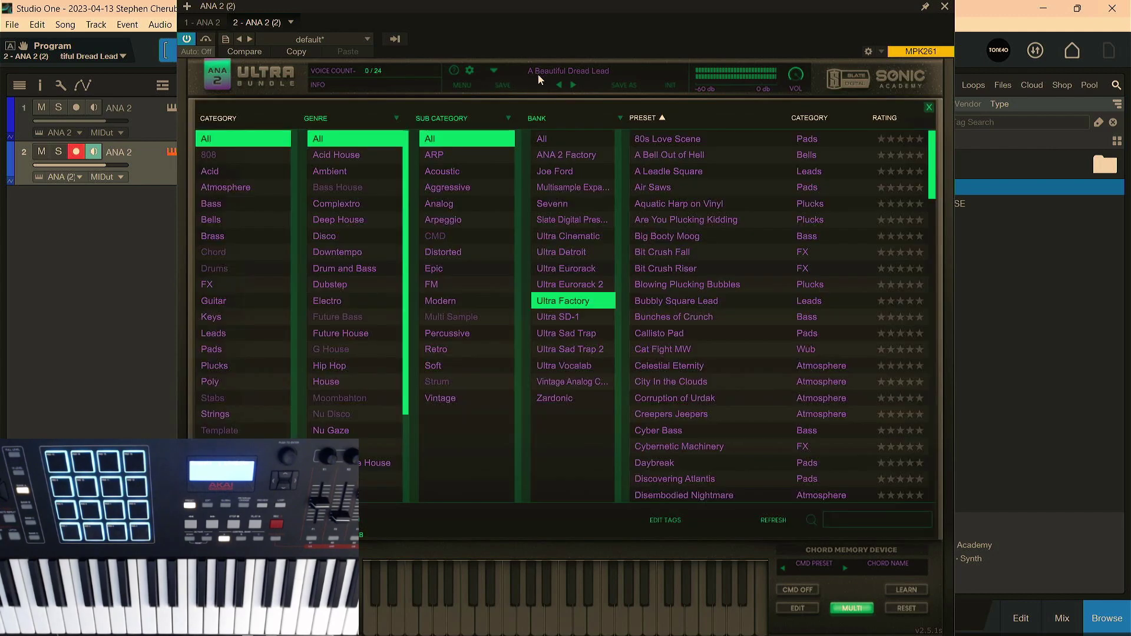
left_click(213, 203)
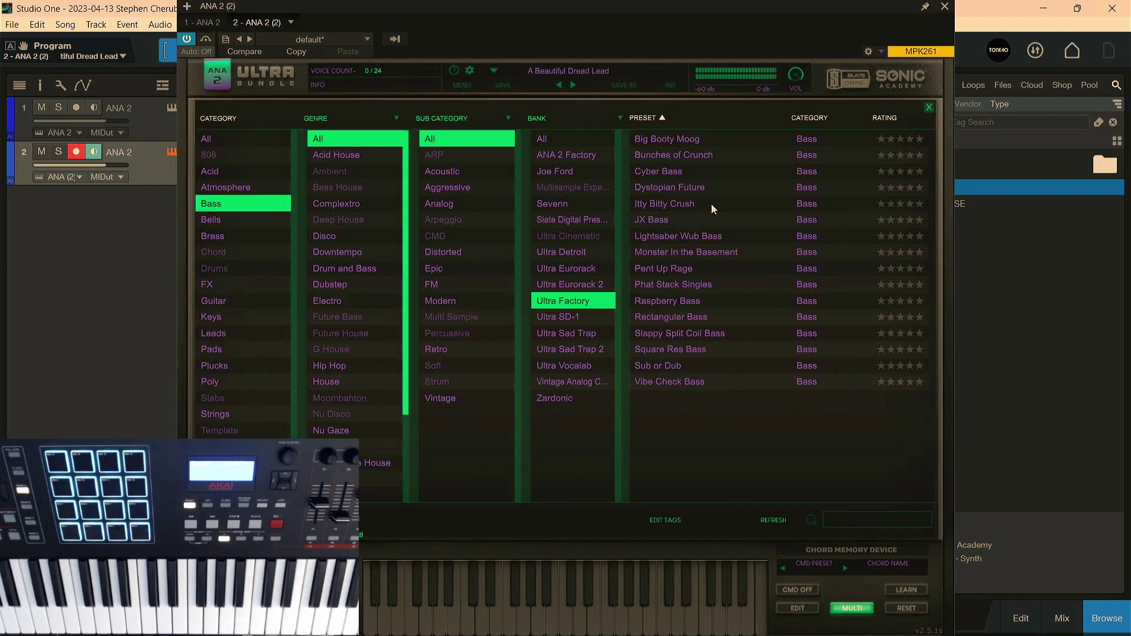
left_click(668, 169)
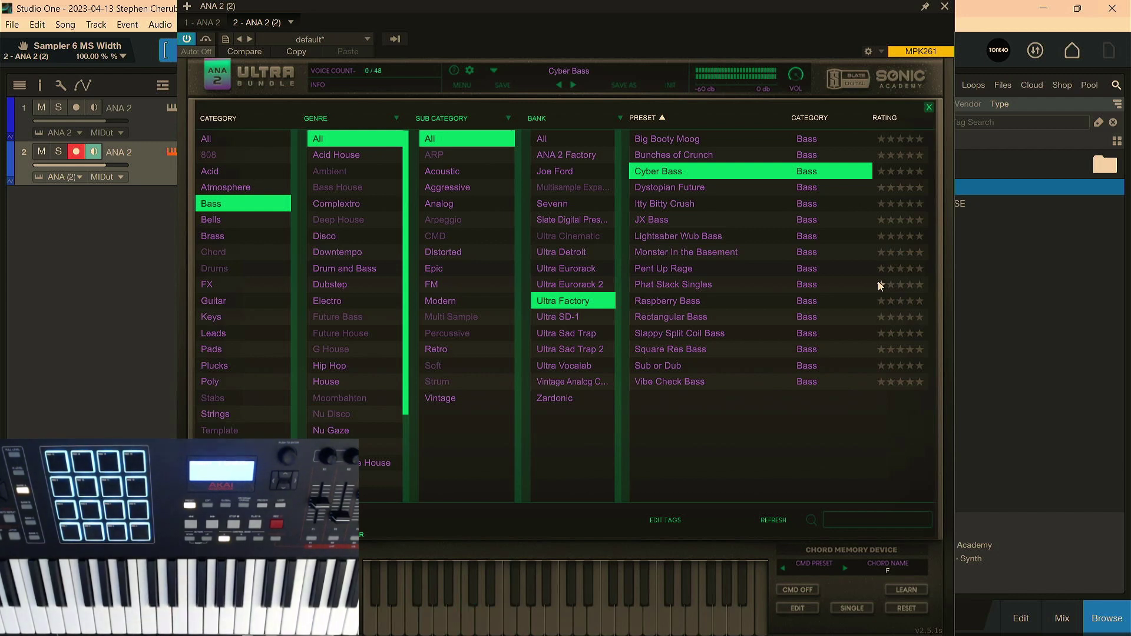
left_click(945, 7)
Loop bars 1–5 around the pad part, arm track 2, and record the bass with a count-in
left_click(354, 133)
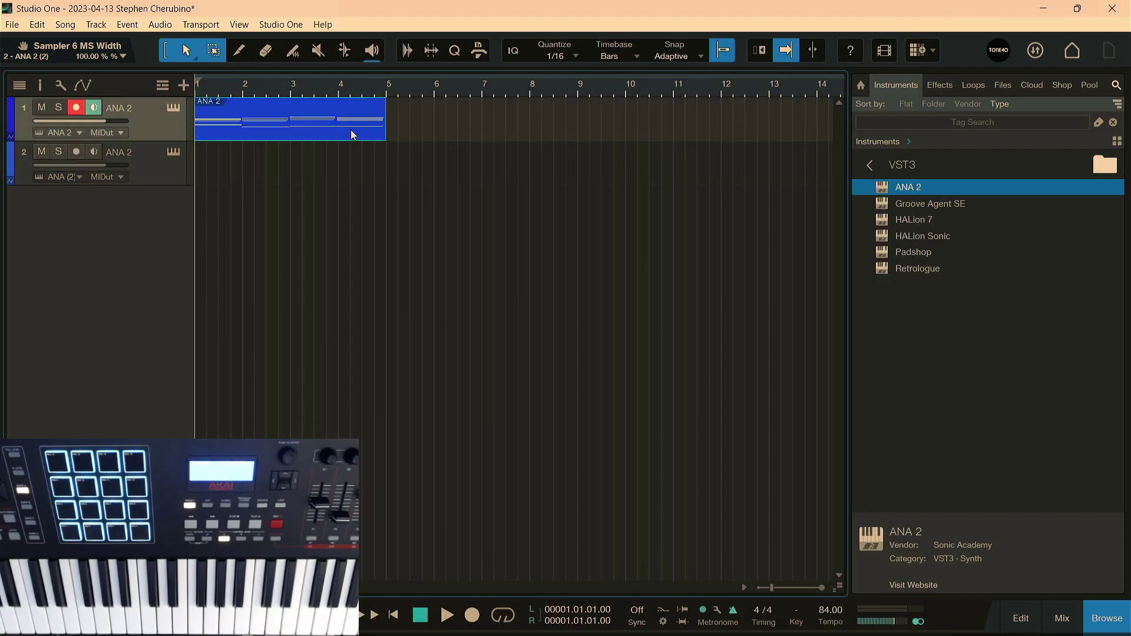
key("p")
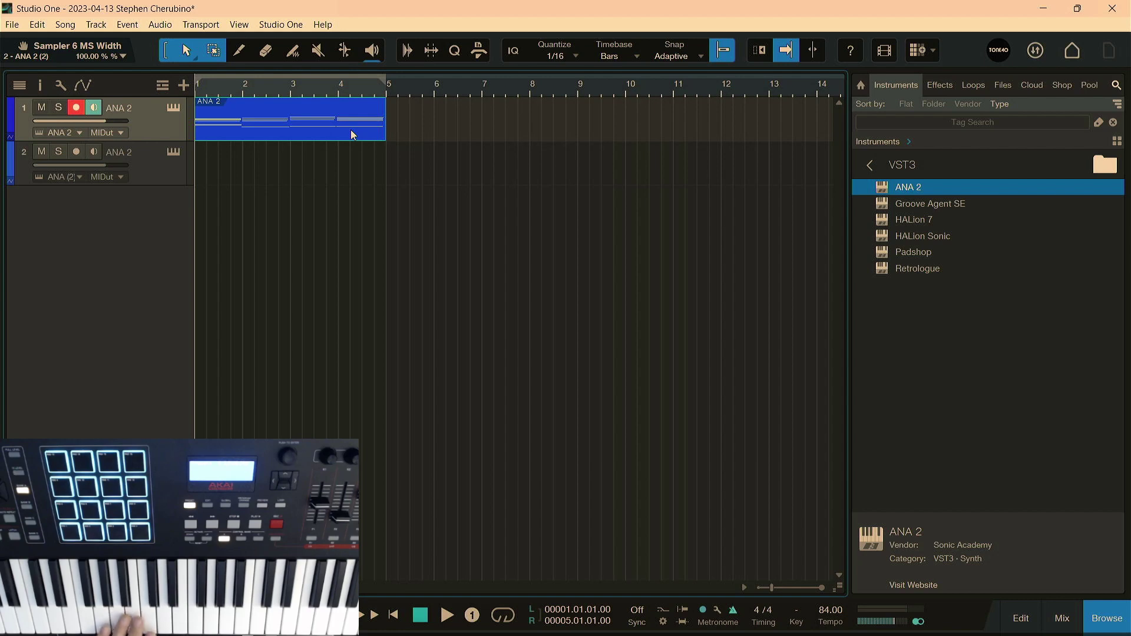
key("KP_Multiply")
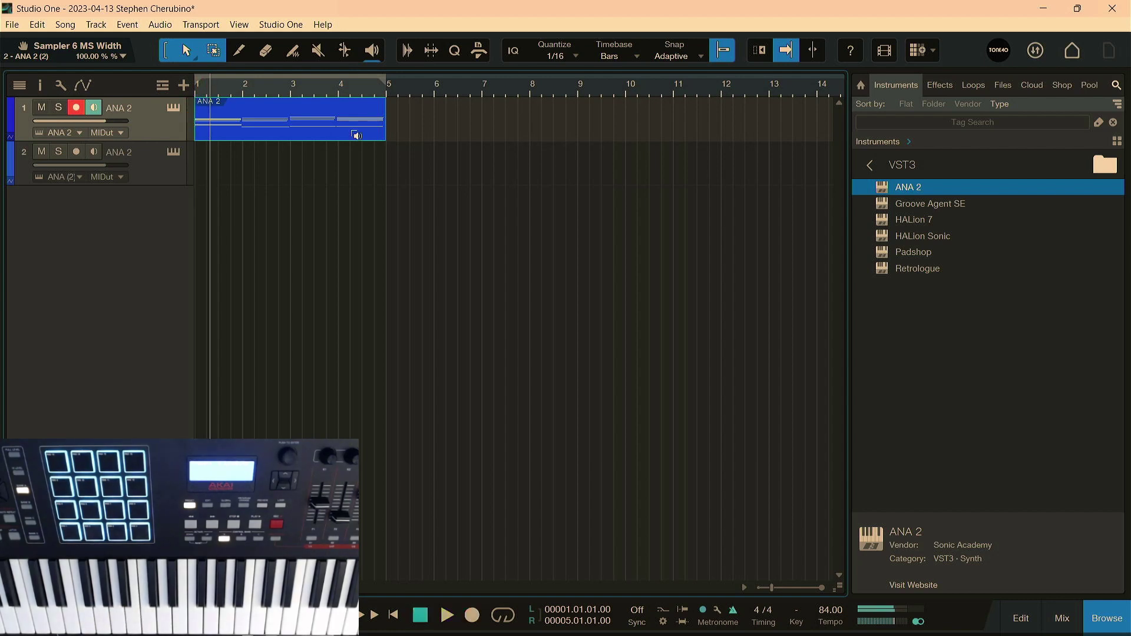
left_click(161, 175)
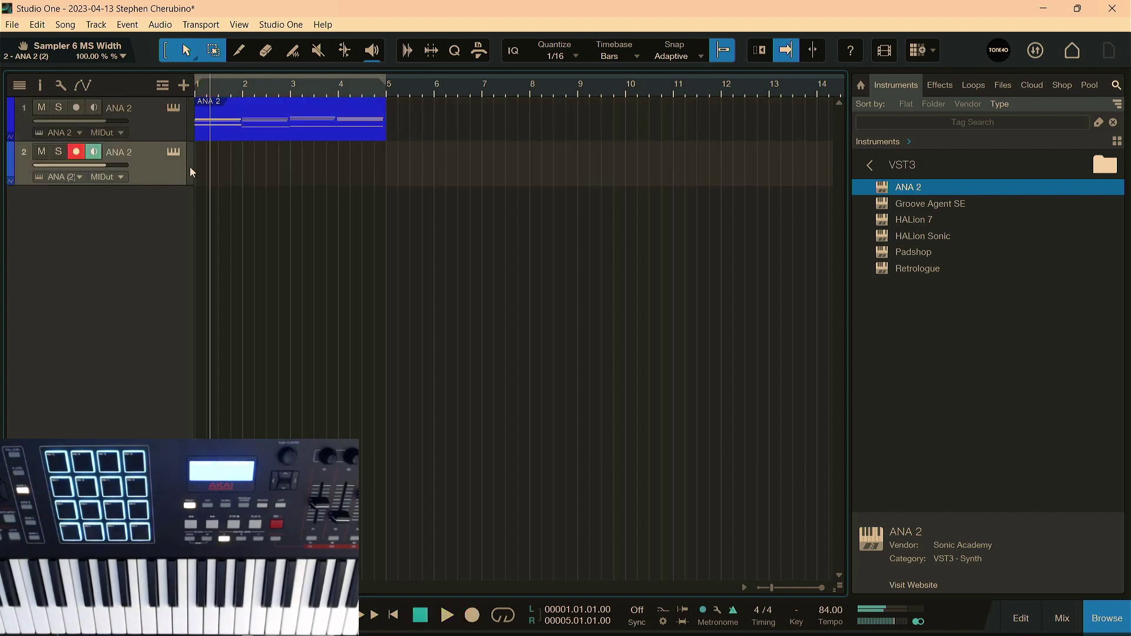
key("KP_Decimal")
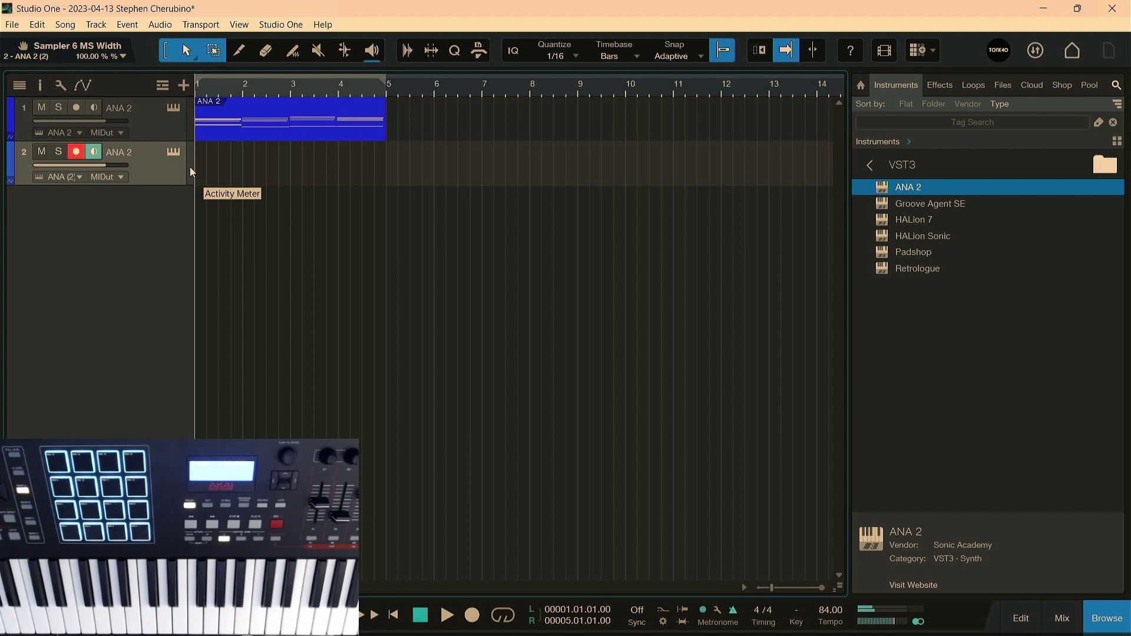
key("KP_Multiply")
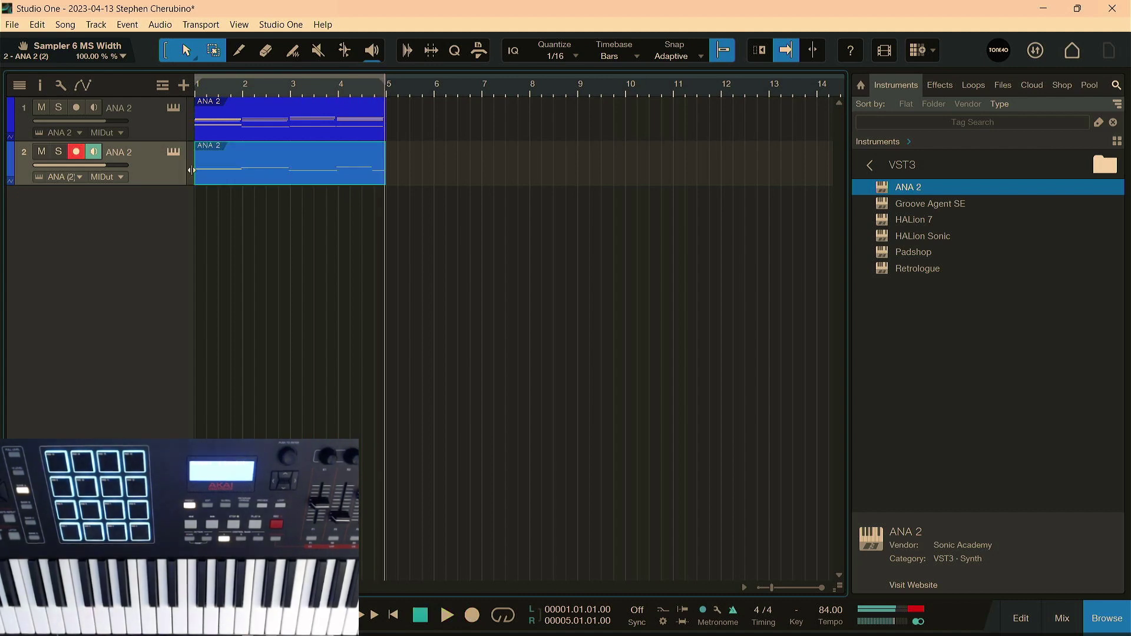
left_click(306, 186)
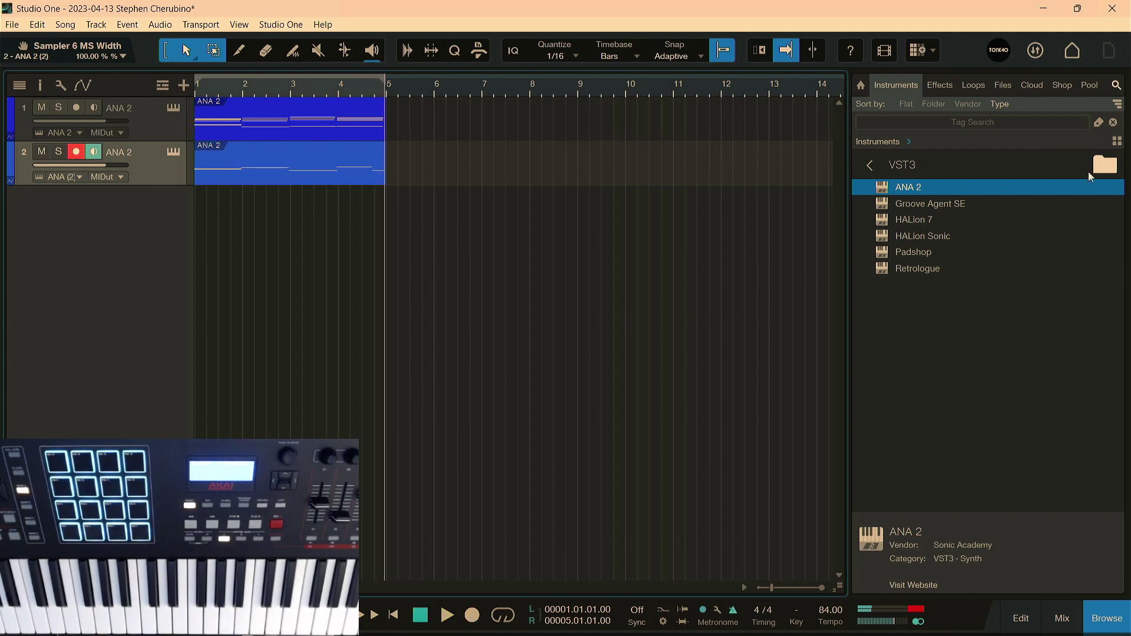
Add a third ANA 2 track with the Bells > A Bell Out of Hell preset, moving its window down
left_click_drag(883, 187, 575, 295)
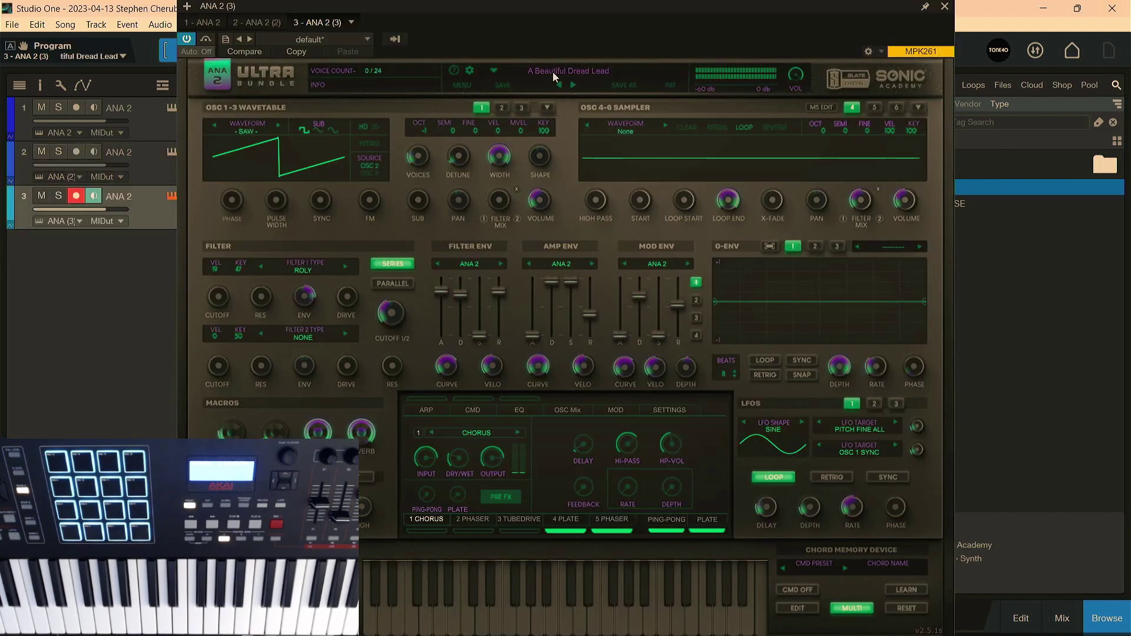
left_click(552, 72)
left_click(223, 221)
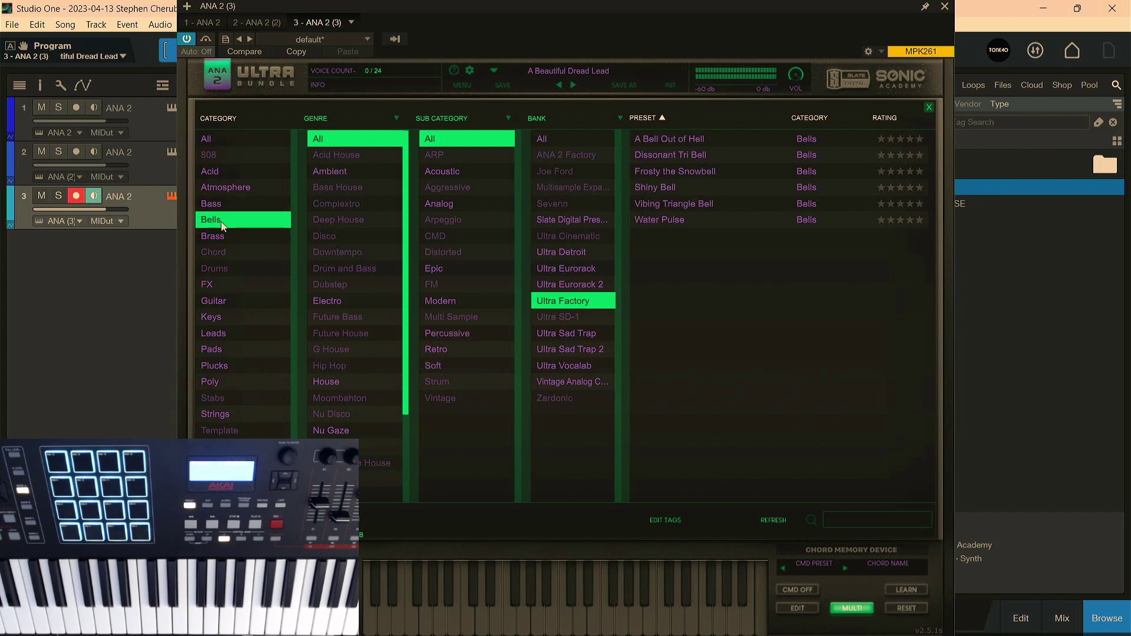
left_click(666, 138)
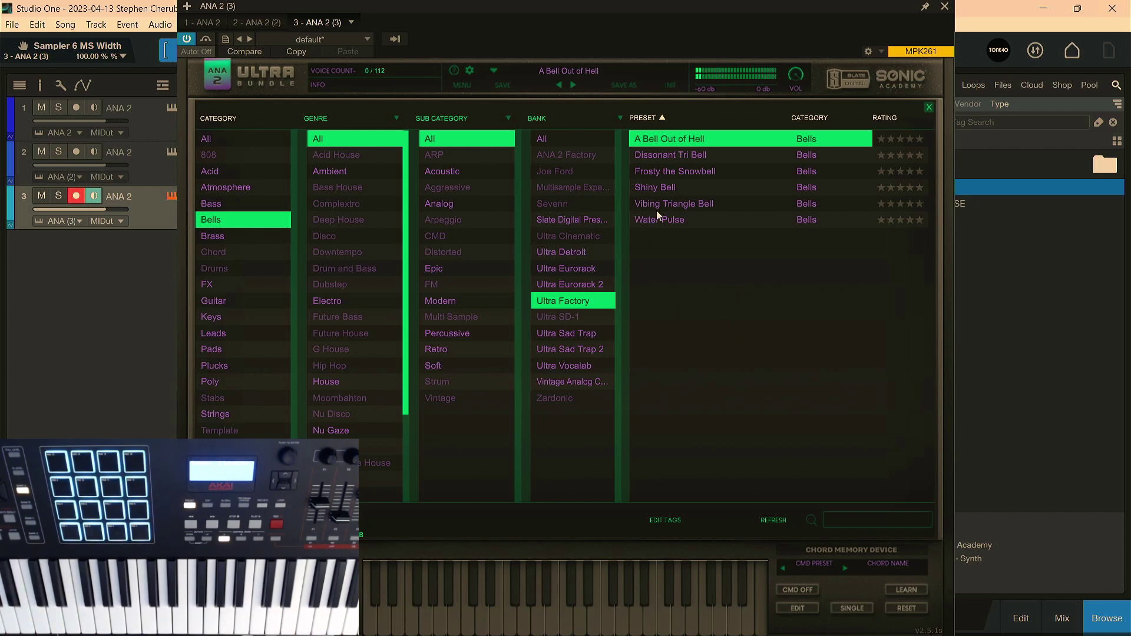
left_click_drag(603, 10, 565, 241)
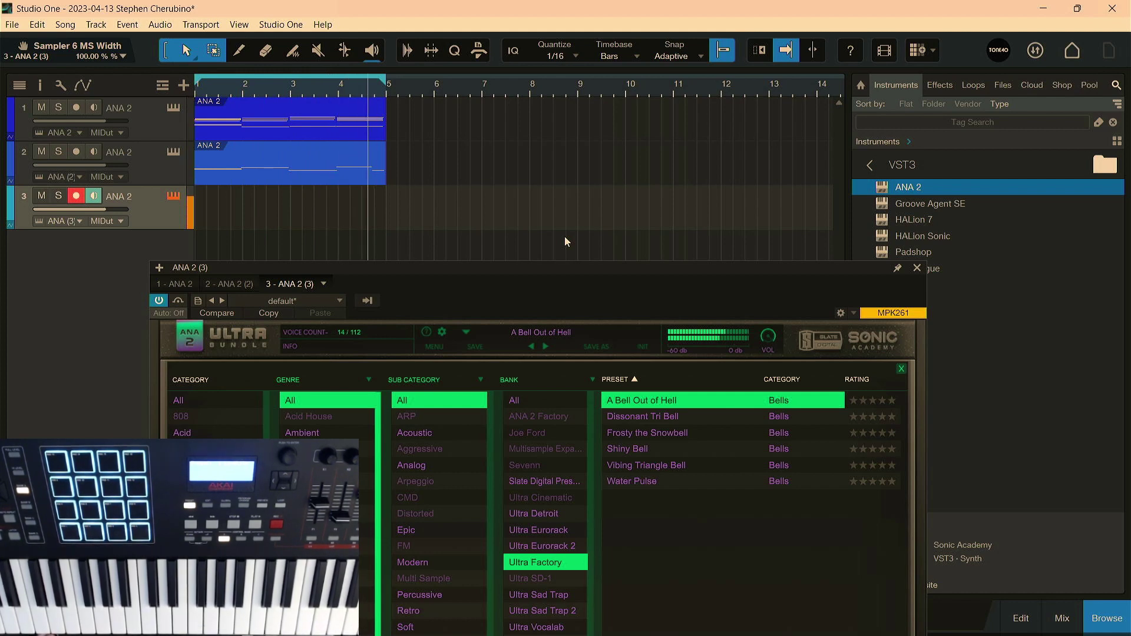
Expand track 3's Inspector and capture the just-played notes with Retrospective Recording
left_click(917, 268)
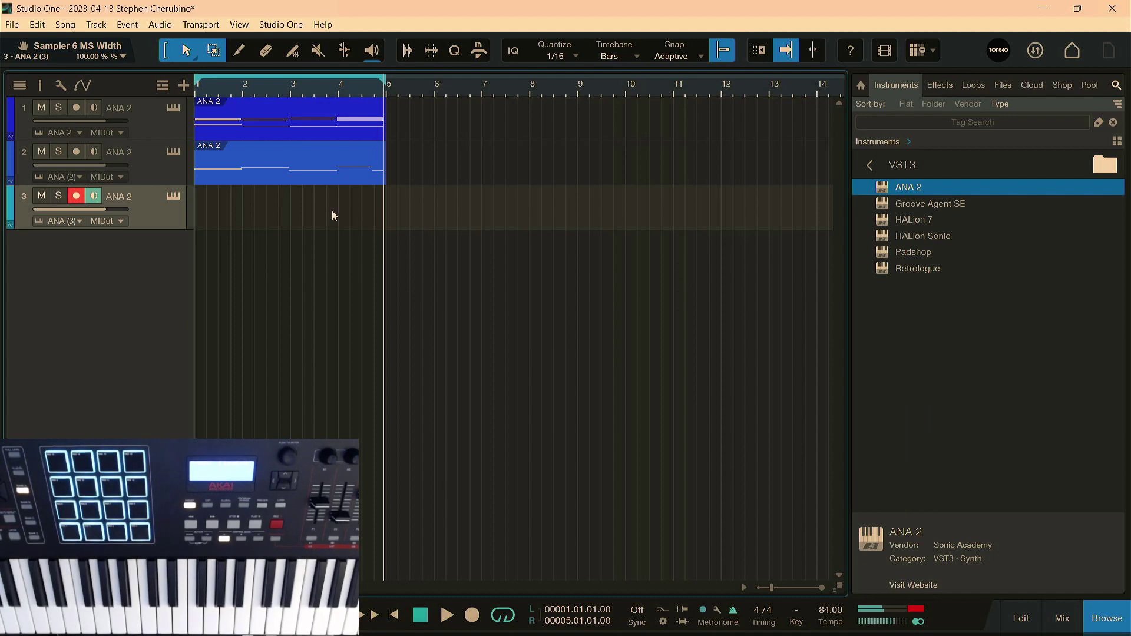
key("F4")
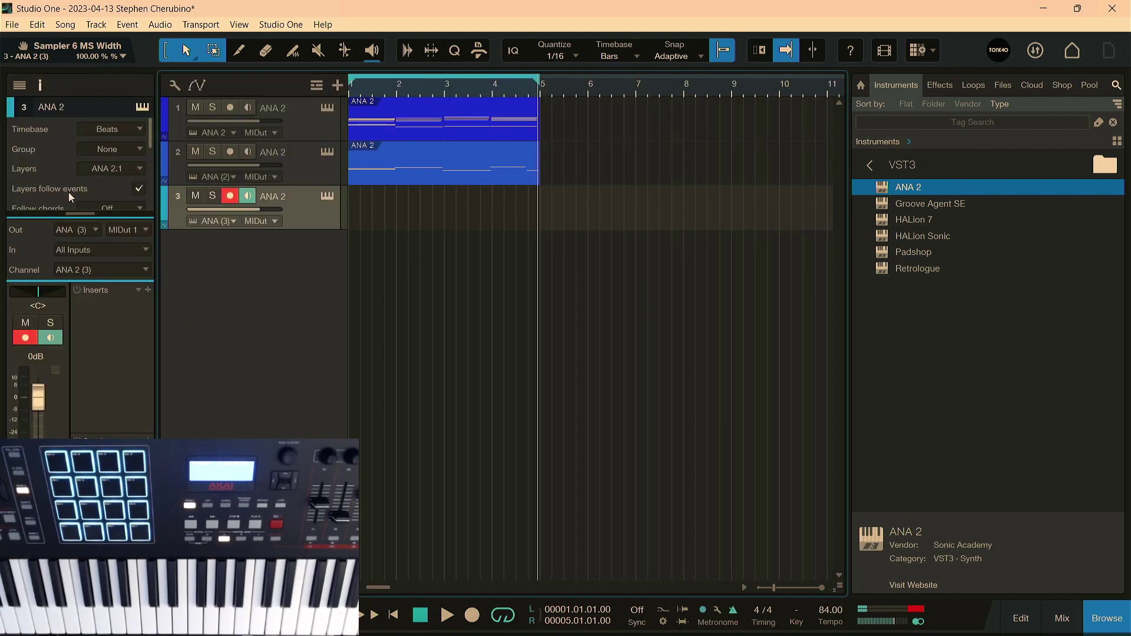
left_click_drag(78, 212, 80, 374)
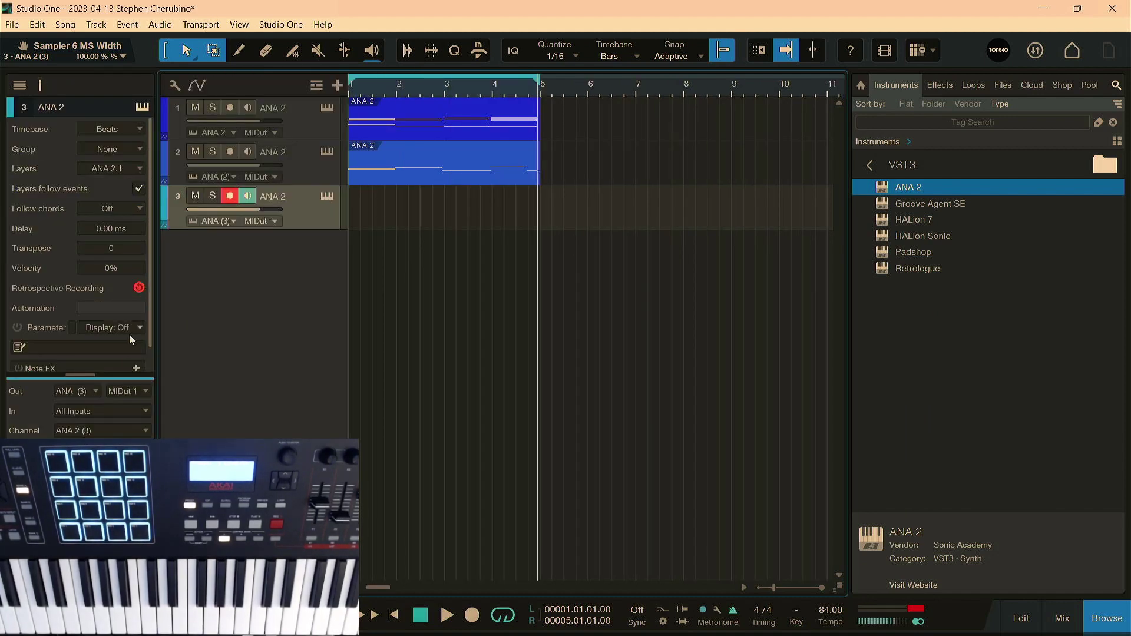
left_click(138, 288)
Trim the captured bell part to start near bar 3 and audition it from there
left_click_drag(352, 220, 469, 225)
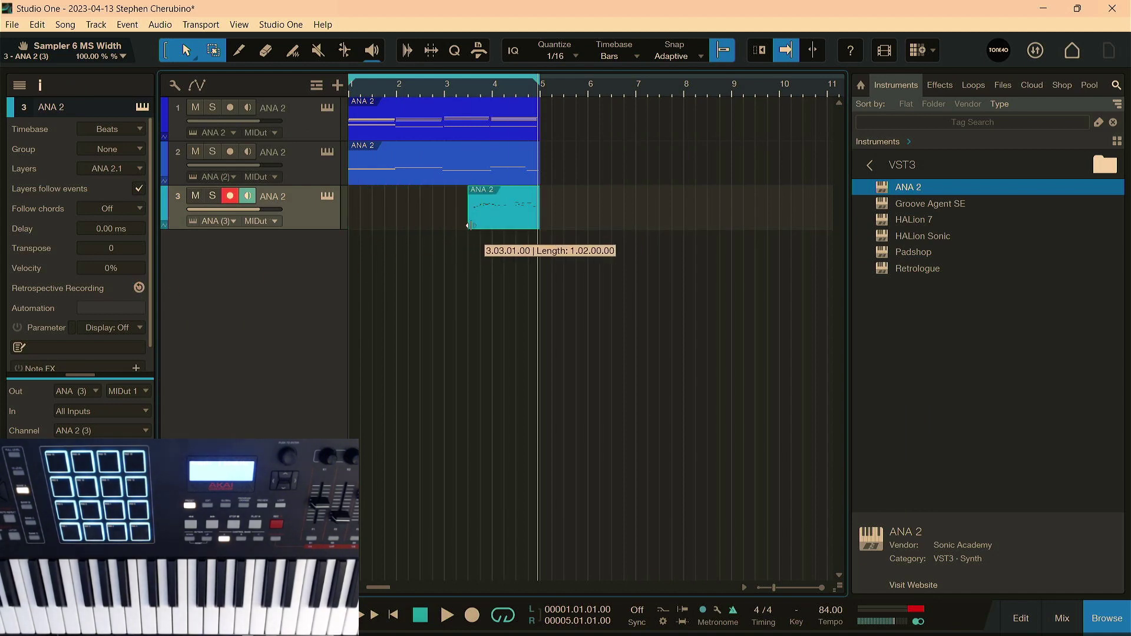
left_click(469, 89)
key("space")
left_click_drag(469, 219, 444, 218)
key("space")
left_click(443, 95)
key("space")
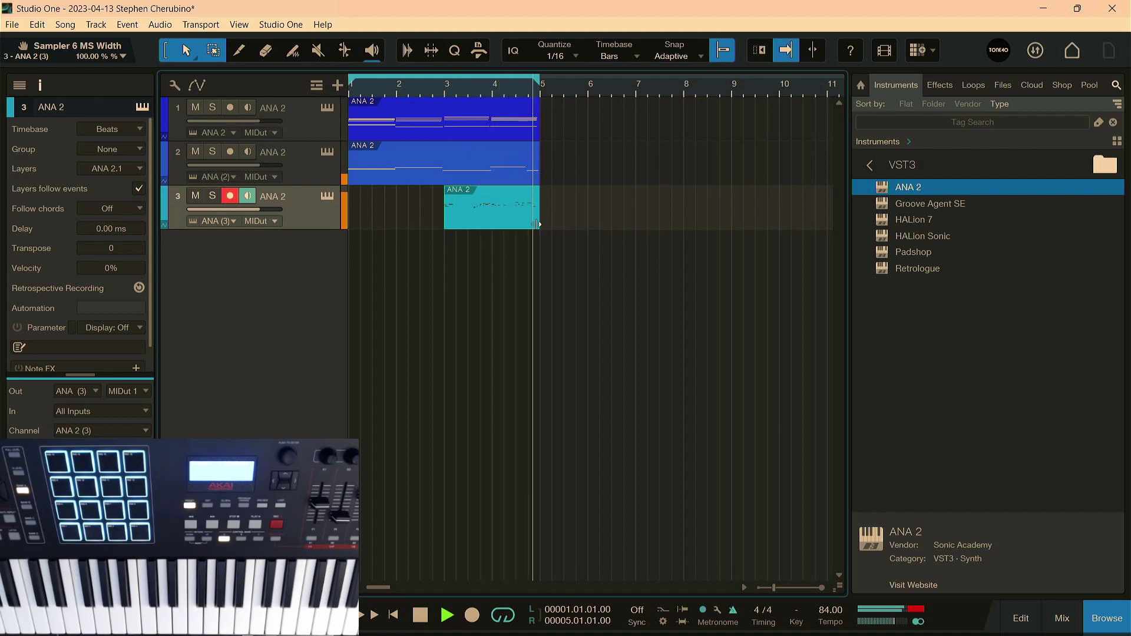
key("space")
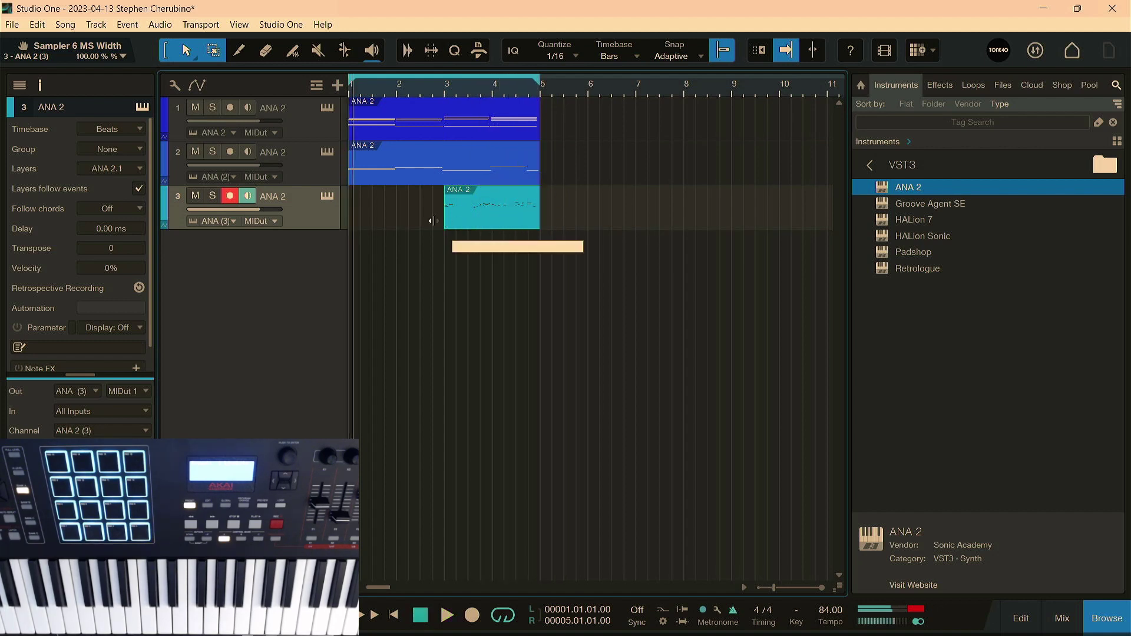
Extend the part back to bar 1, stretch it toward bar 9, then delete it
left_click_drag(445, 224, 354, 224)
key("space")
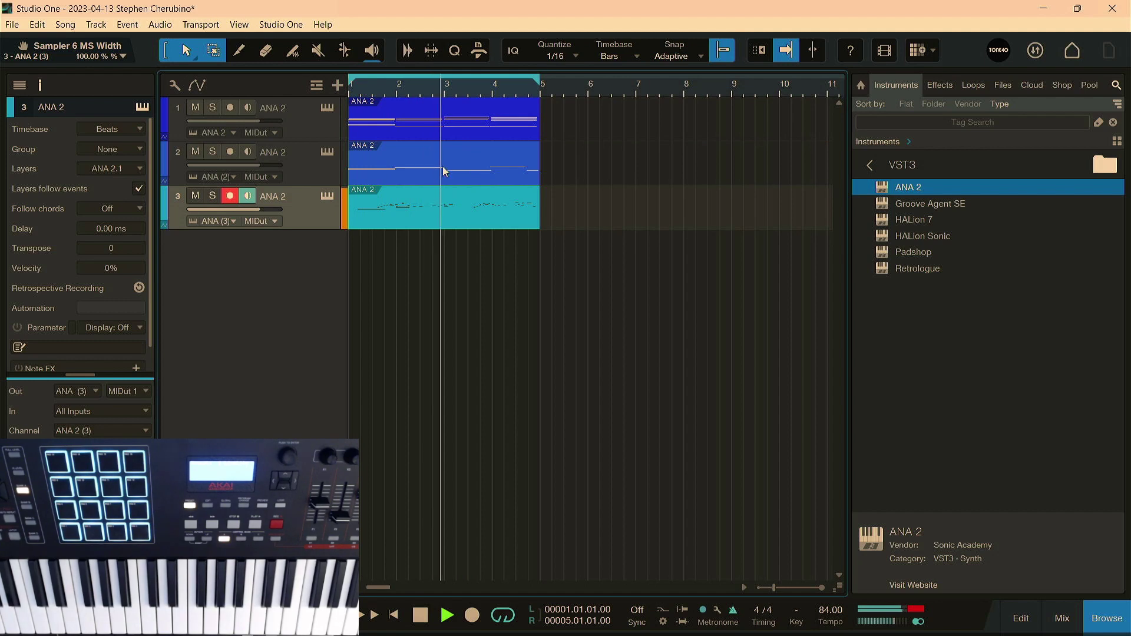
key("space")
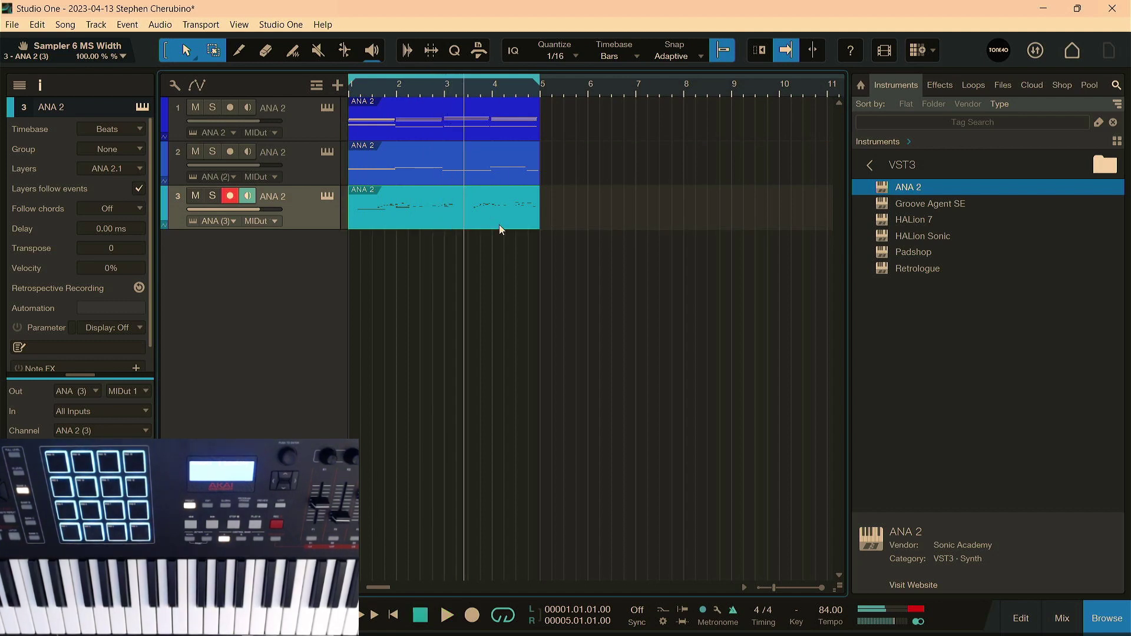
left_click_drag(500, 224, 731, 218)
mouse_move(409, 221)
left_mouse_down()
mouse_move(391, 221)
mouse_move(419, 221)
left_mouse_up()
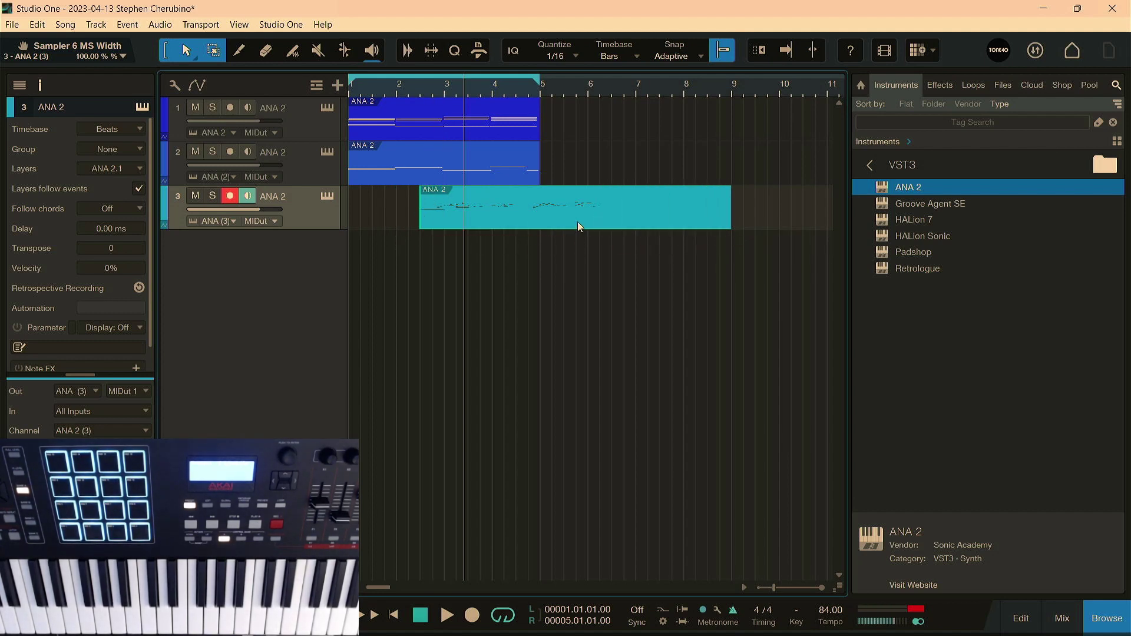
key("Delete")
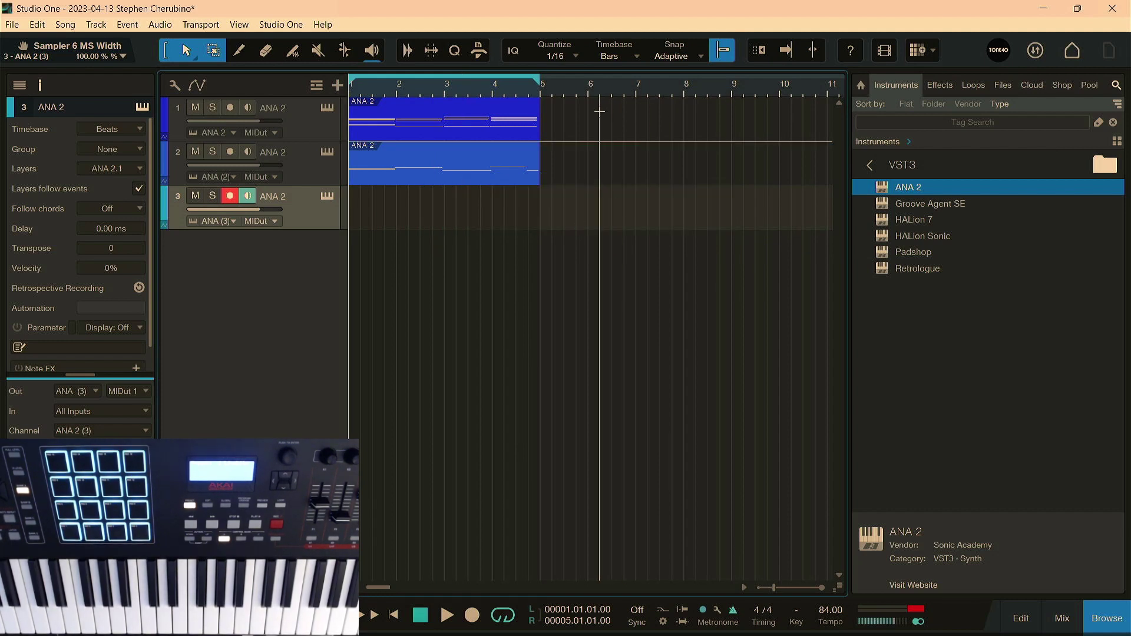
Turn looping off and record a new bell part on track 3 across bars 1–5
key("KP_Divide")
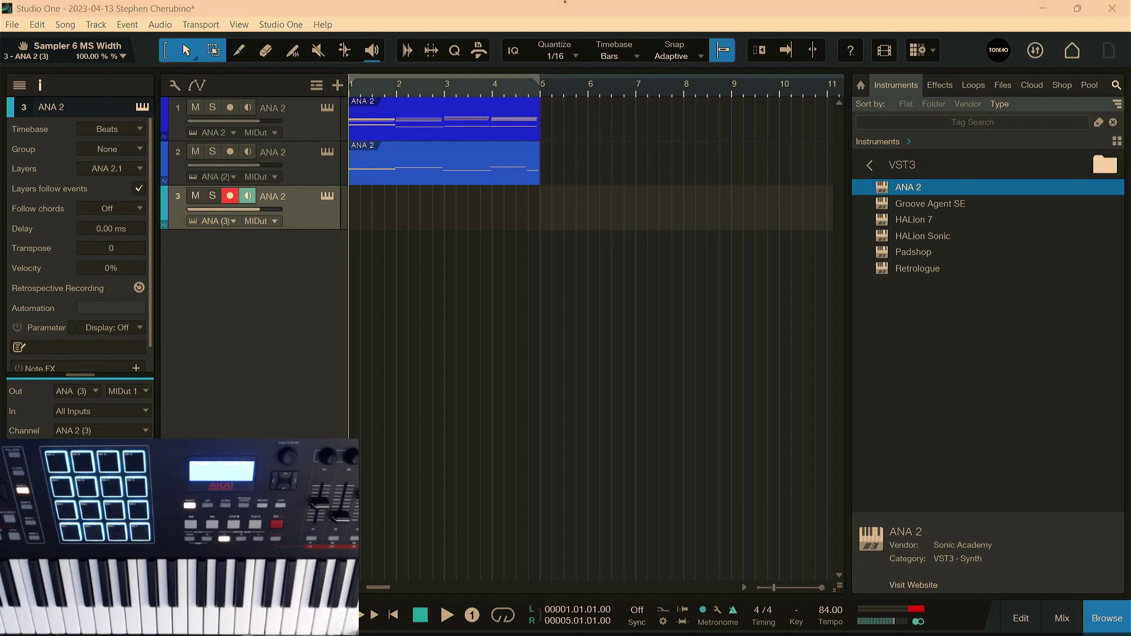
key("KP_Multiply")
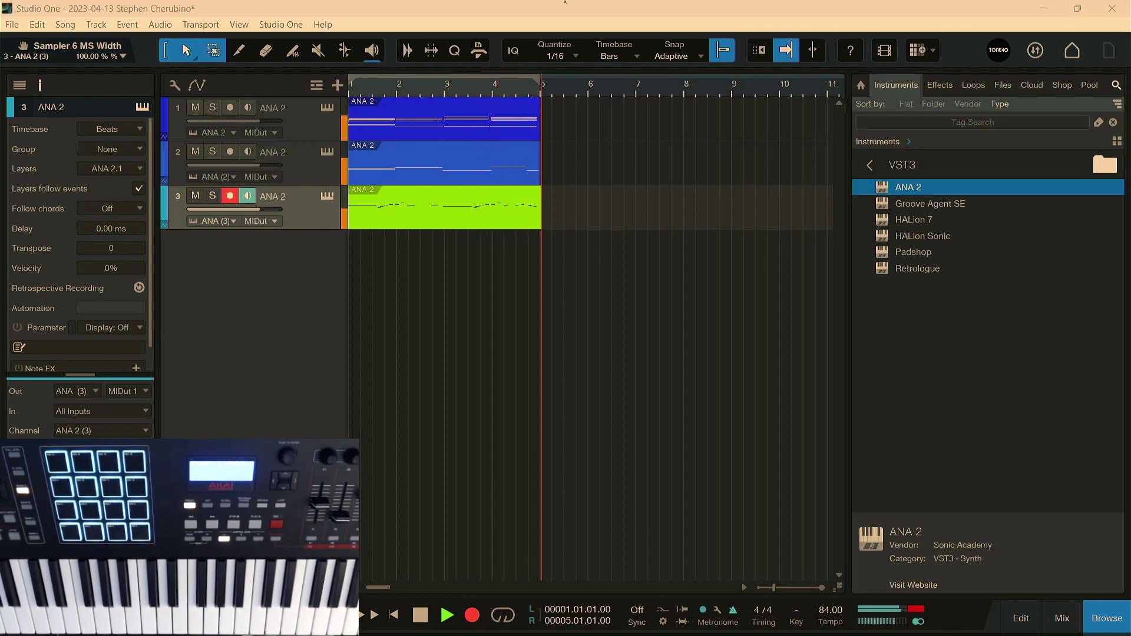
key("space")
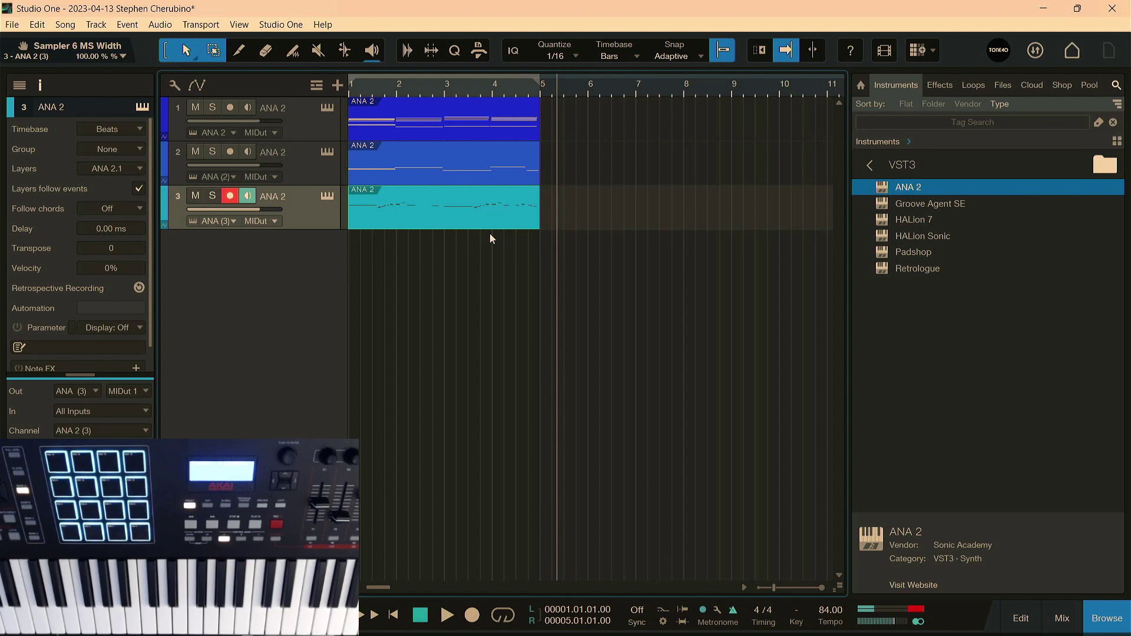
Open track 3's bell part in the note editor, lengthen the bar-2 note, and zoom out to bars 1–5
key("space")
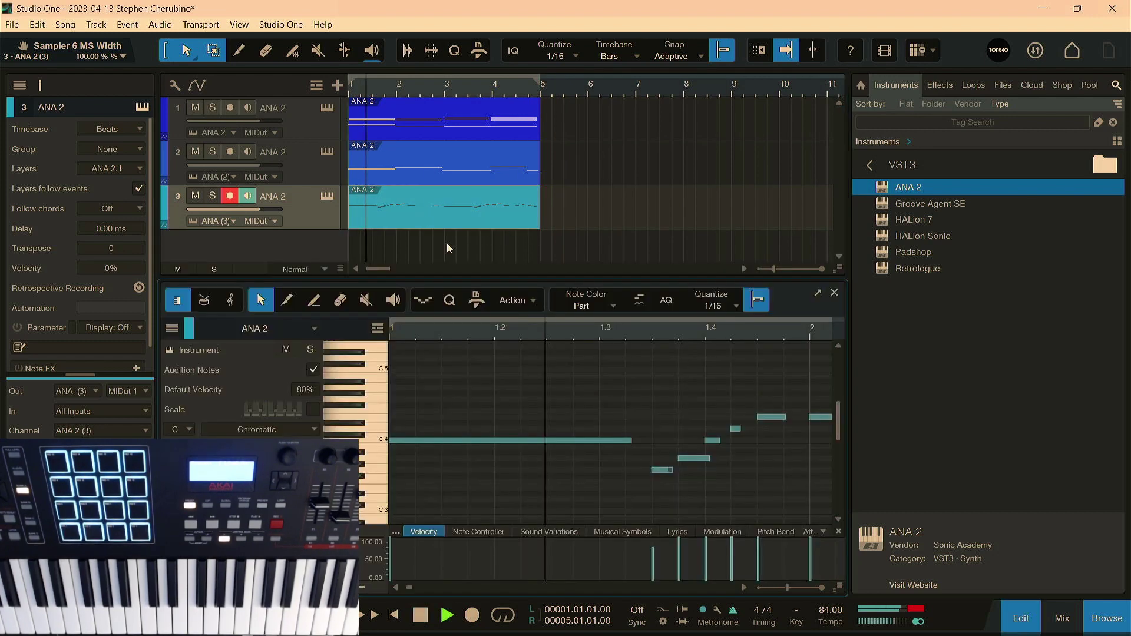
double_click(422, 215)
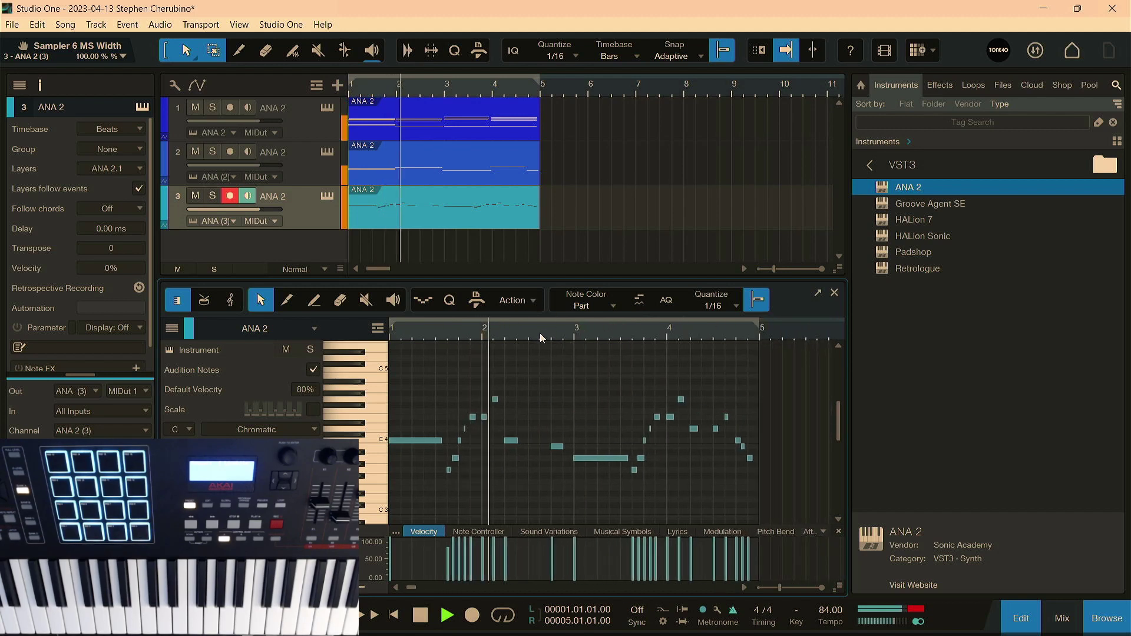
left_click_drag(502, 440, 551, 440)
left_click_drag(625, 337, 622, 315)
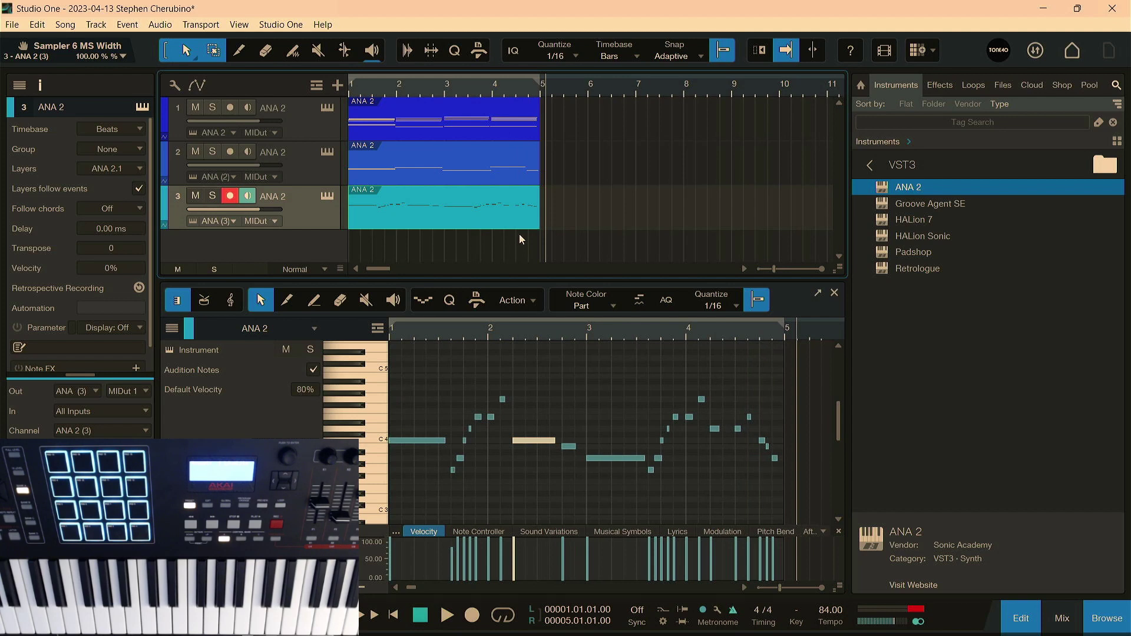
Add Presence from the PreSonus instruments folder as a new instrument track
left_click(869, 168)
left_click_drag(895, 288, 460, 238)
double_click(923, 289)
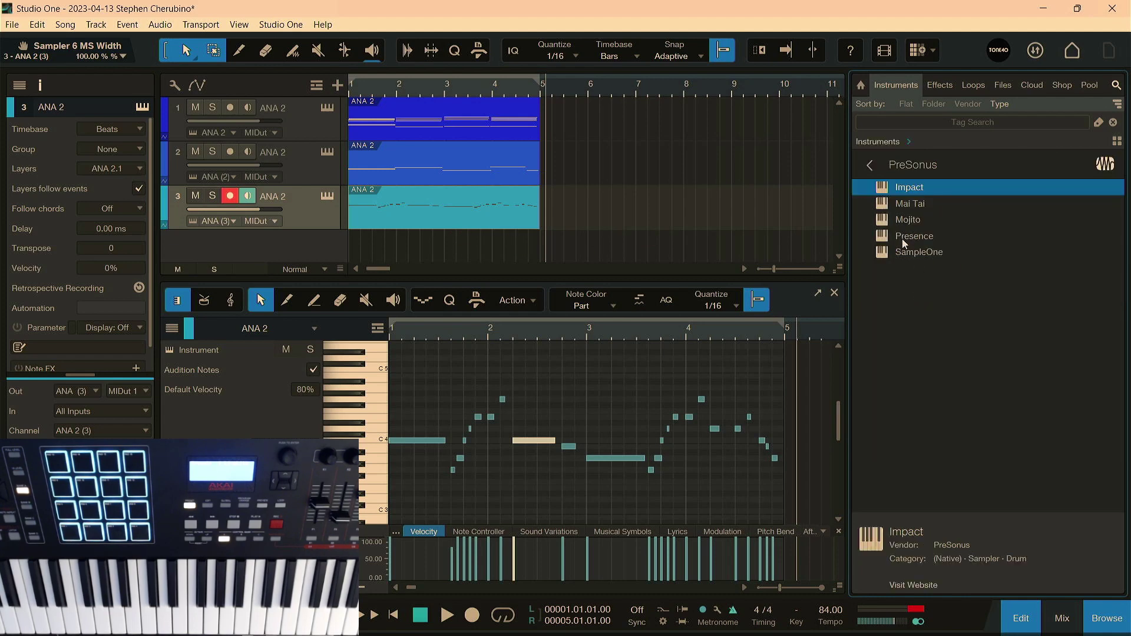
left_click_drag(904, 243, 539, 246)
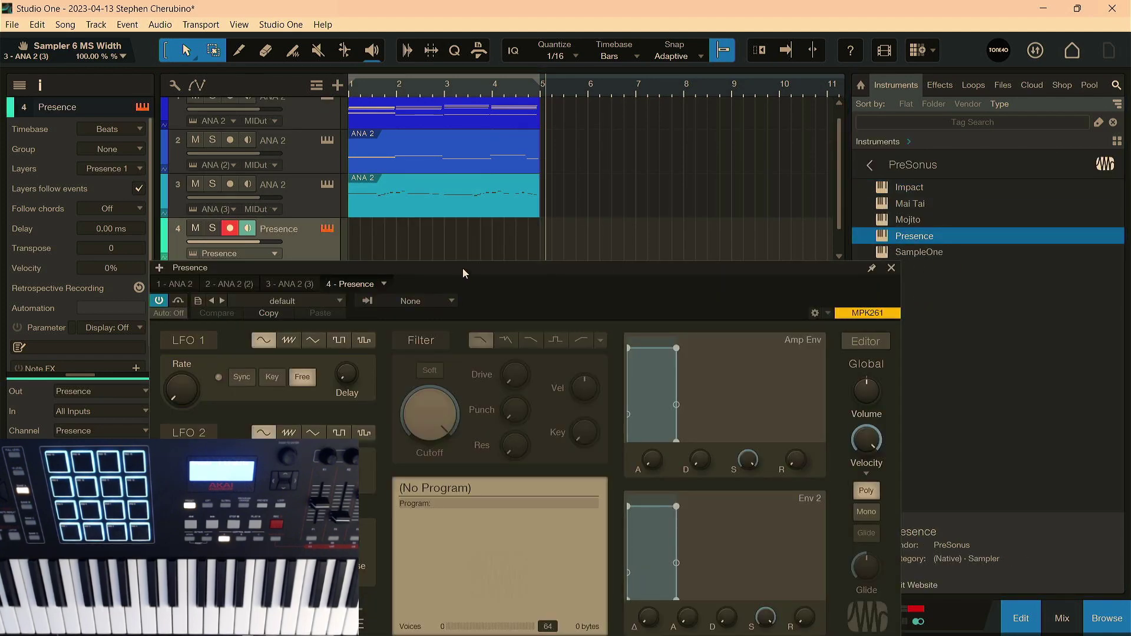
Load the Piano > Acoustic Piano - Hard preset in Presence and switch on its reverb
left_click_drag(464, 267, 528, 90)
left_click(345, 125)
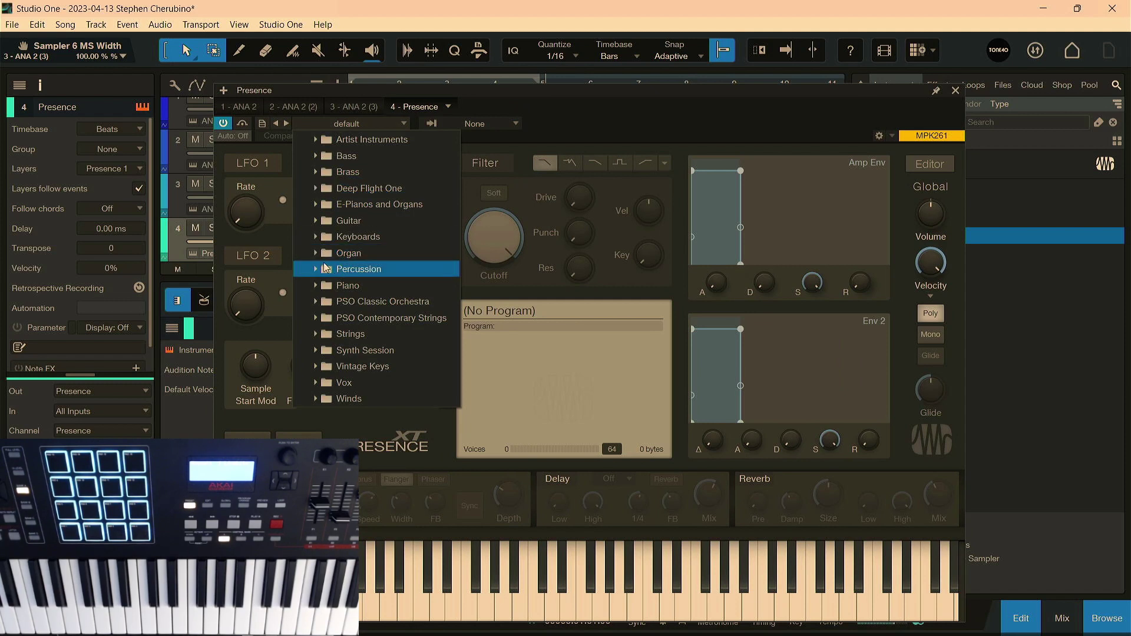
left_click(318, 283)
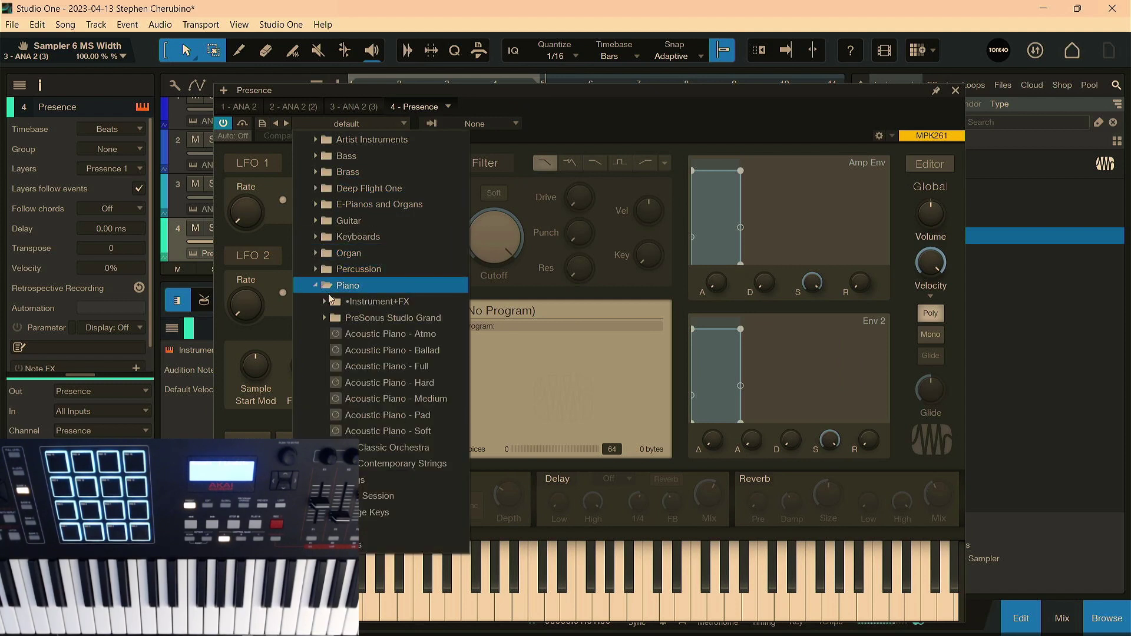
left_click(375, 384)
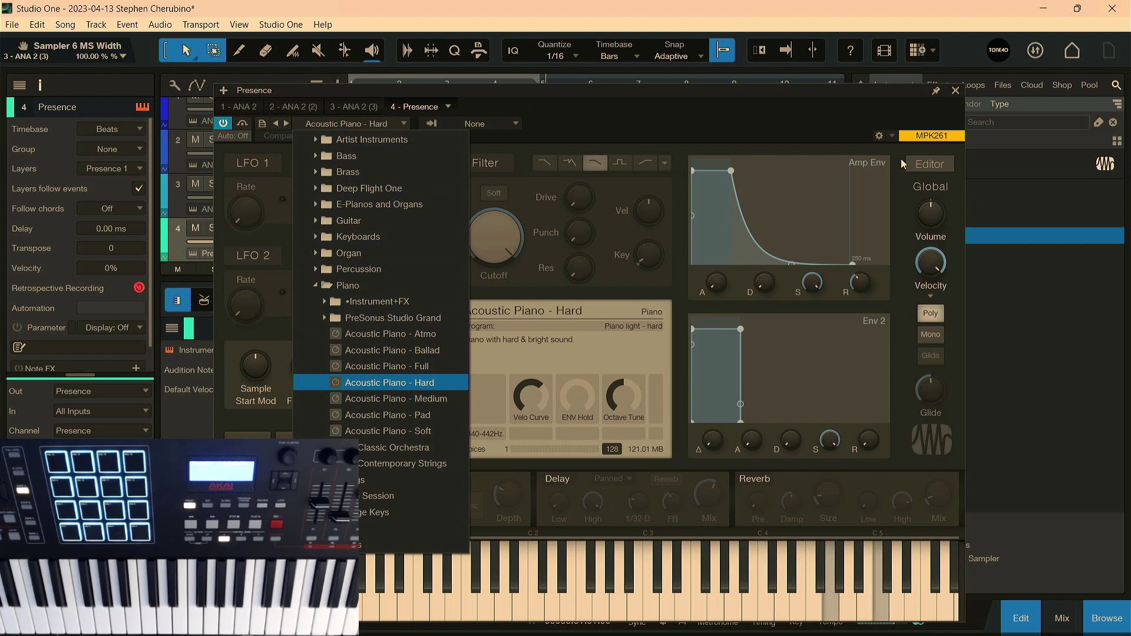
left_click(760, 486)
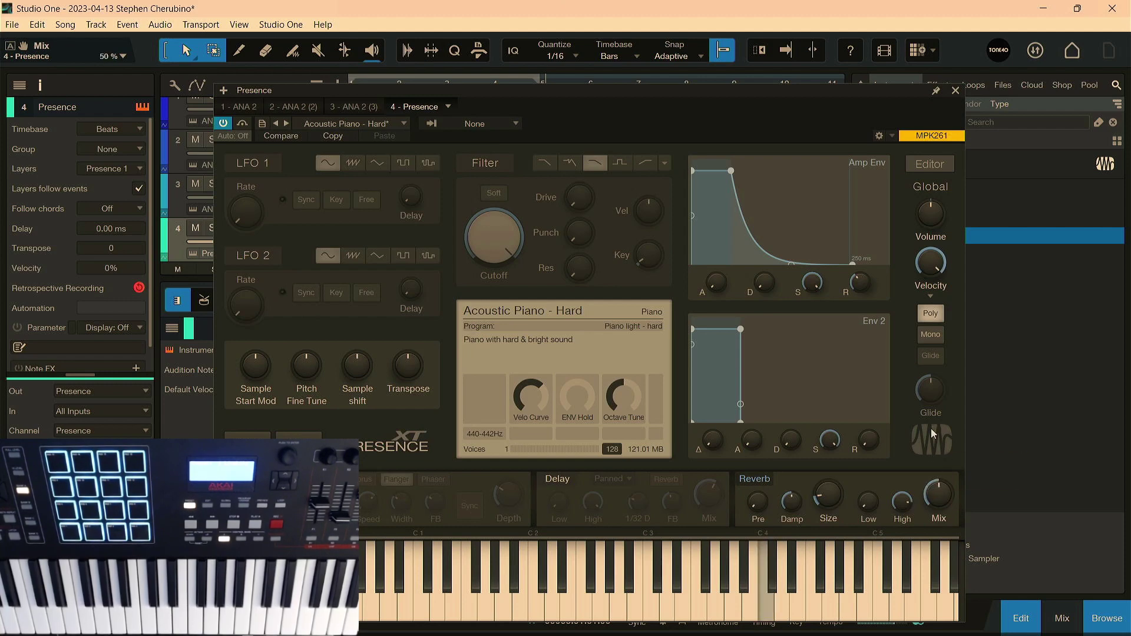
Turn on Autoscroll so the view follows the playhead while recording the piano part
key("f")
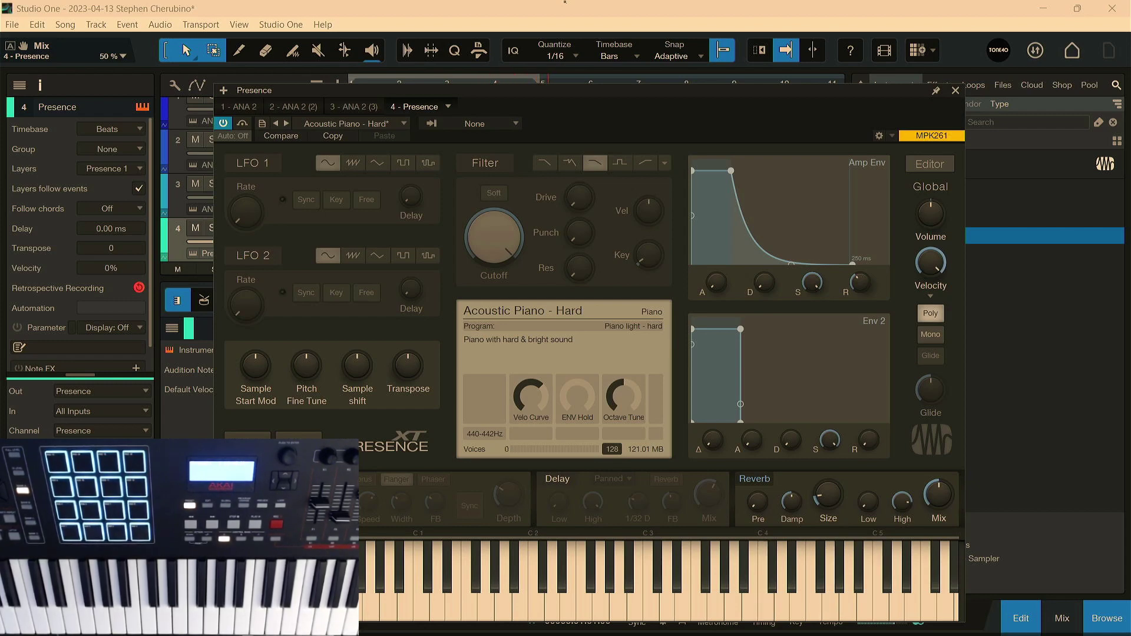
Close the Presence editor, view the piano part's notes, and show the mixer console
left_click(955, 91)
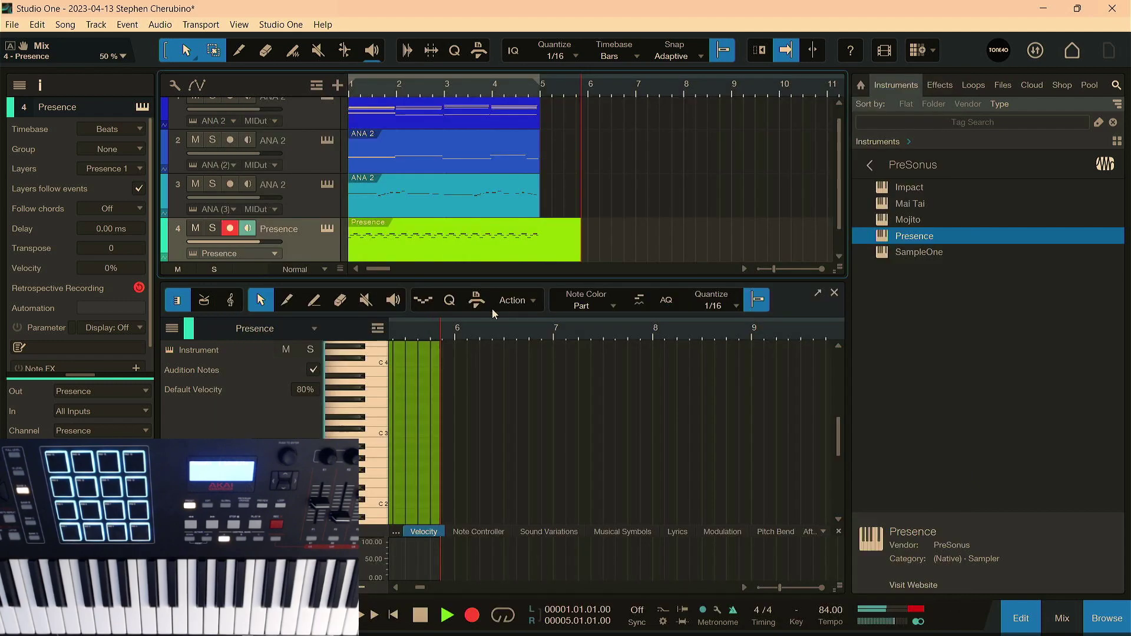
left_click(512, 248)
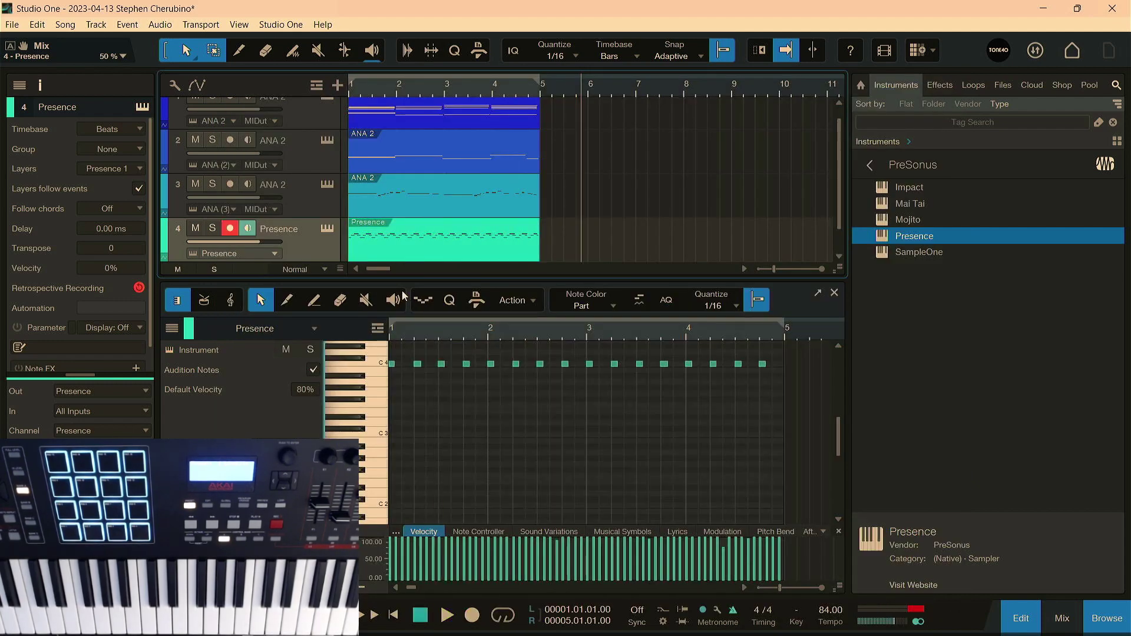
key("F3")
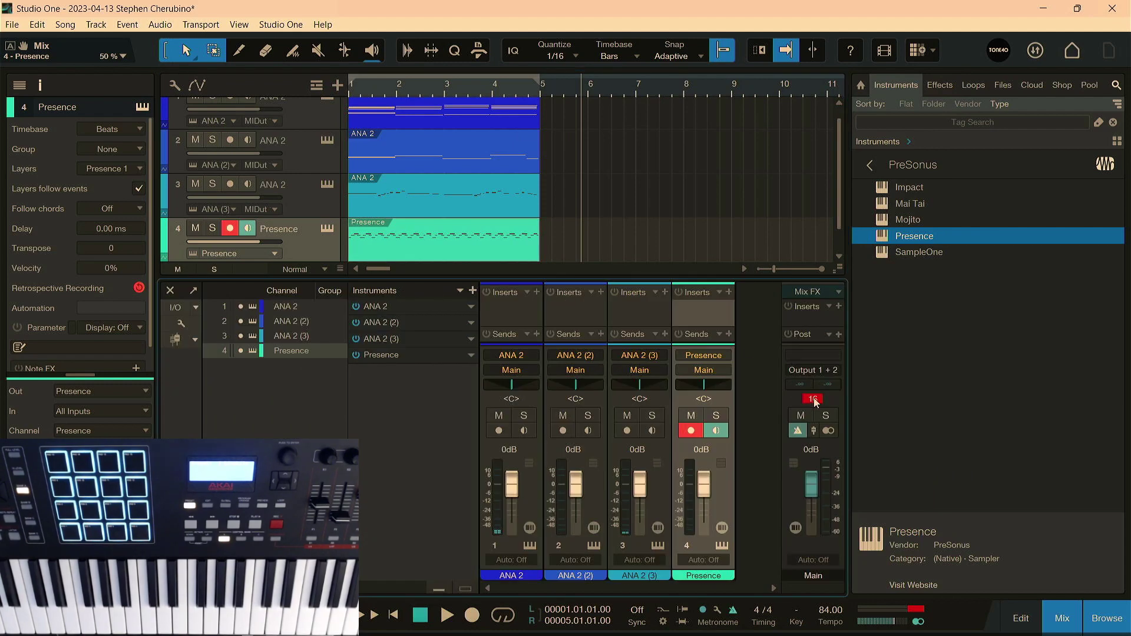
Insert a Limiter on the Main output with Threshold 0.00 dB and play the song
left_click(839, 334)
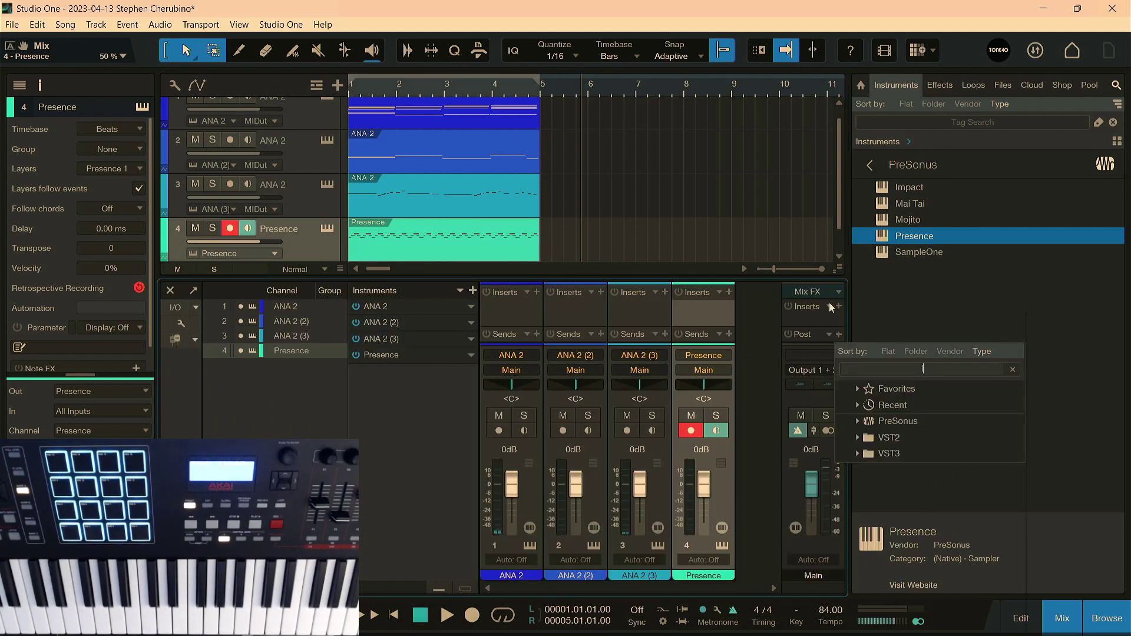
type("limiter")
key("Return")
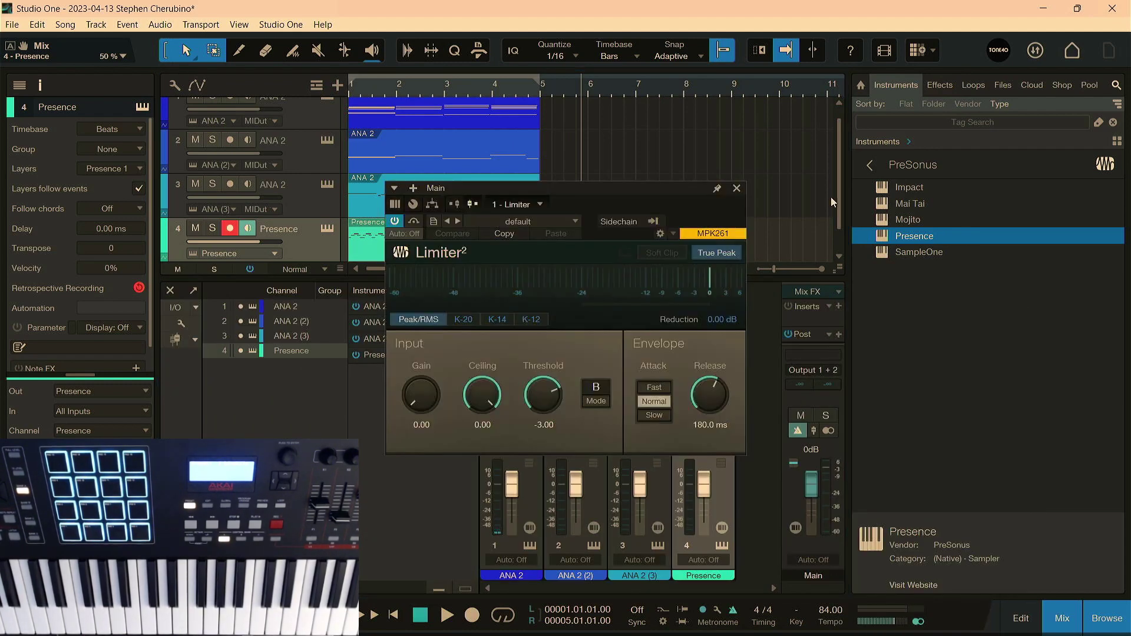
double_click(551, 383)
type("0")
key("Return")
key("space")
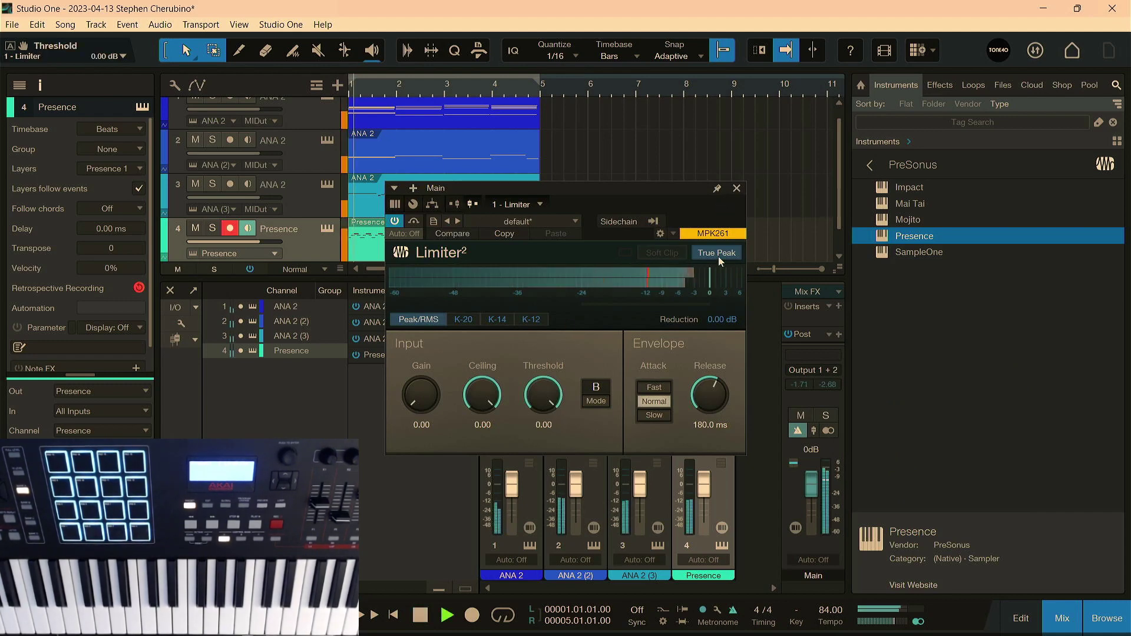
Close the limiter window and raise the Presence piano's reverb mix to 69%
left_click(737, 188)
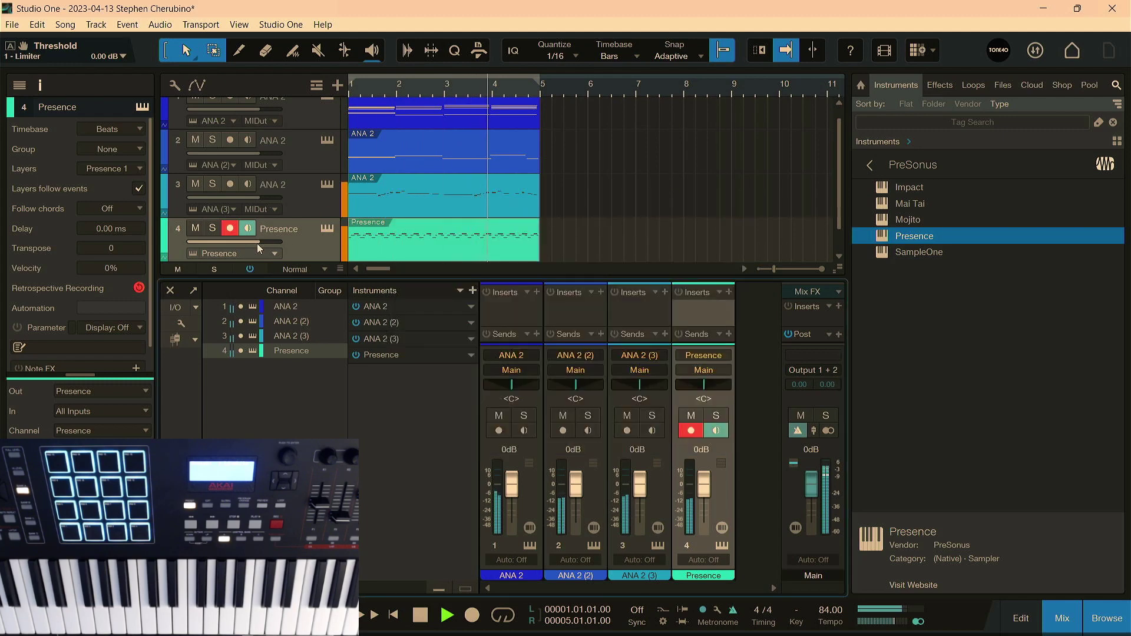
left_click(327, 229)
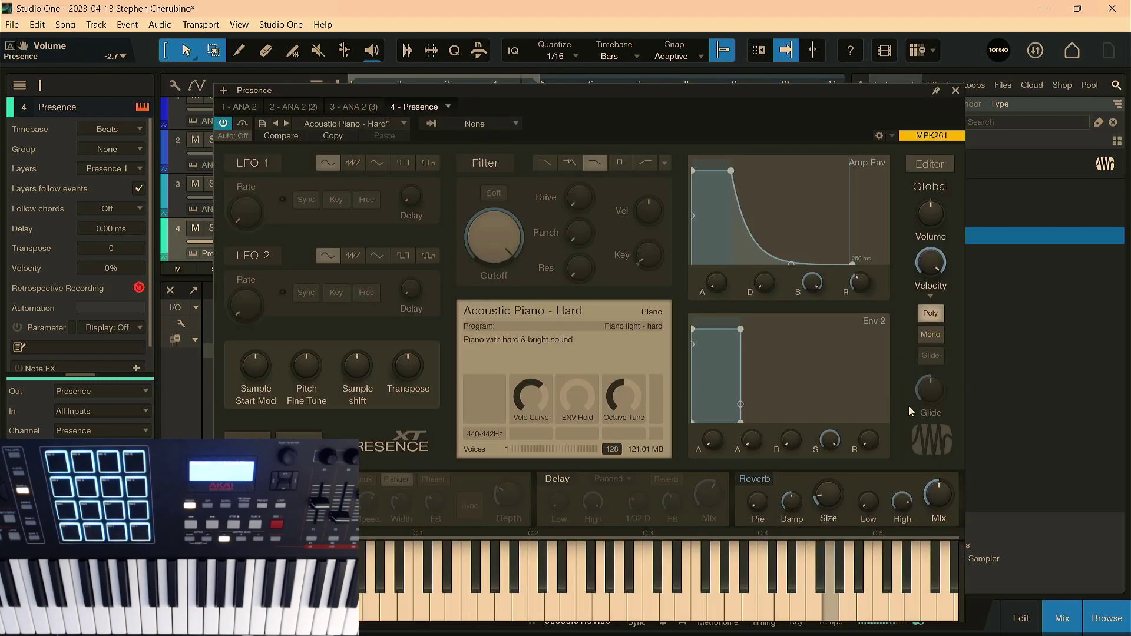
left_click_drag(939, 501, 938, 475)
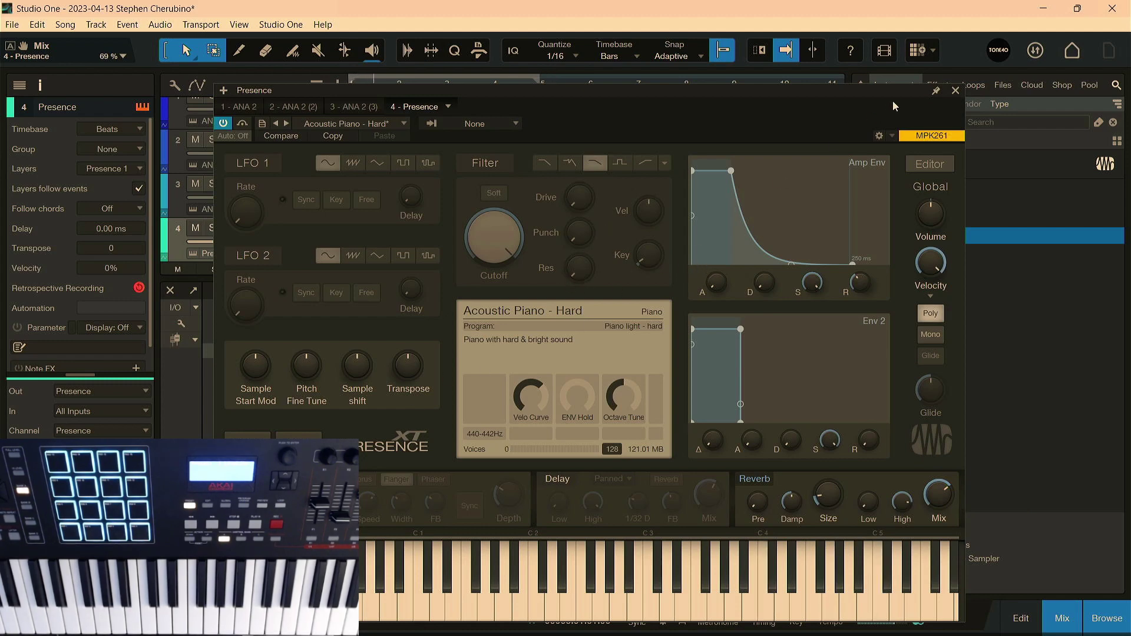
left_click(956, 91)
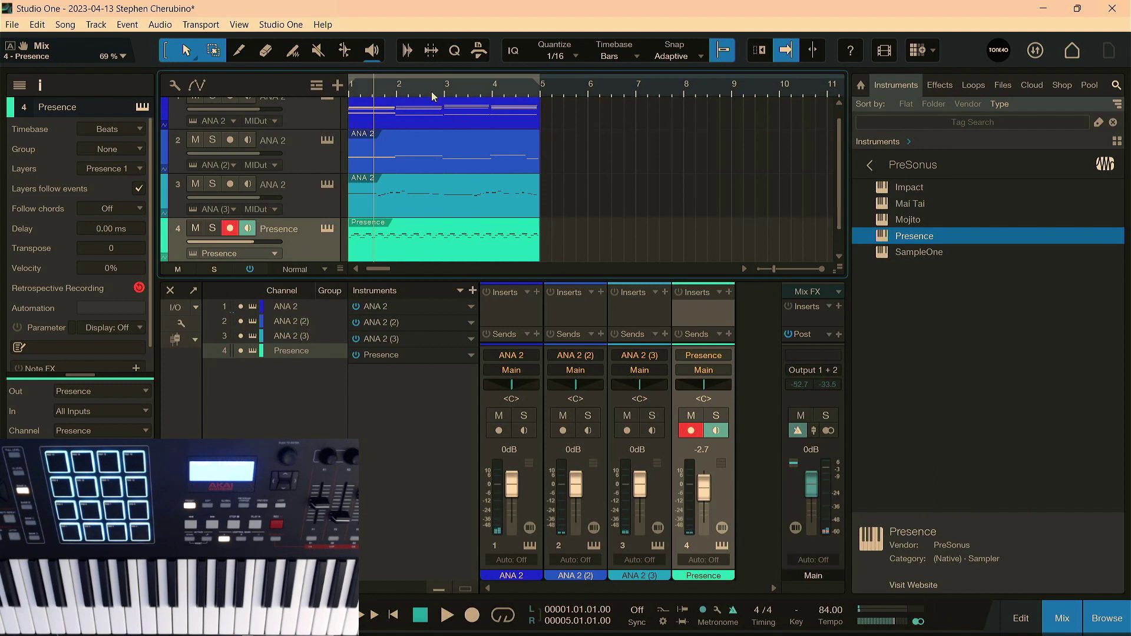
Render ANA 2, ANA 2 (2), ANA 2 (3) and Presence to audio, removing their instruments
left_click(340, 269)
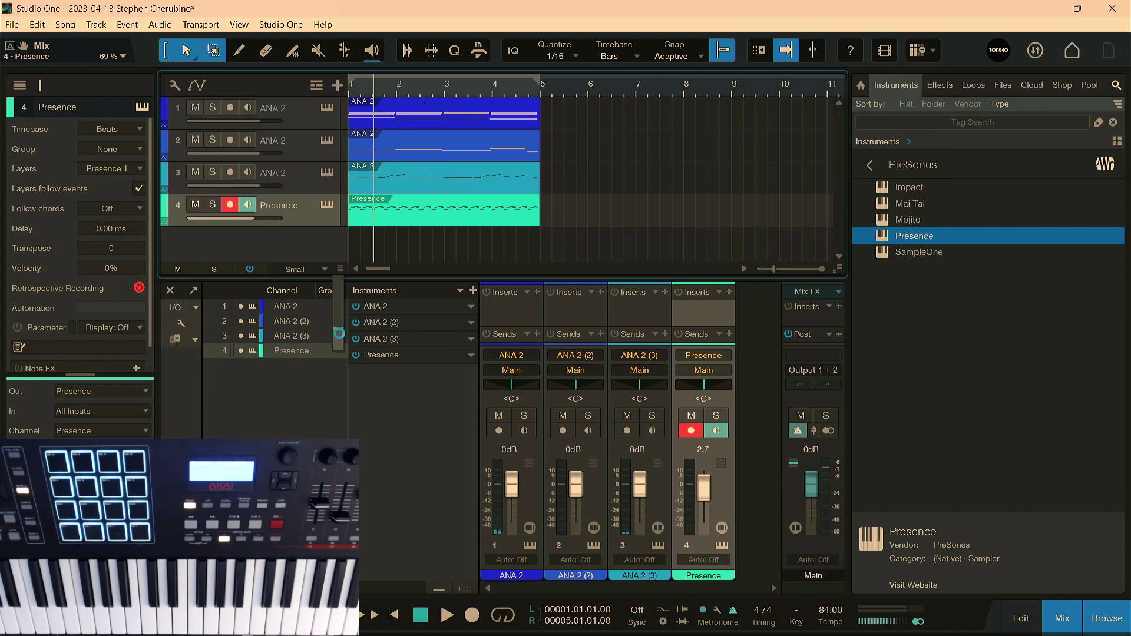
left_click(302, 121)
right_click(303, 121)
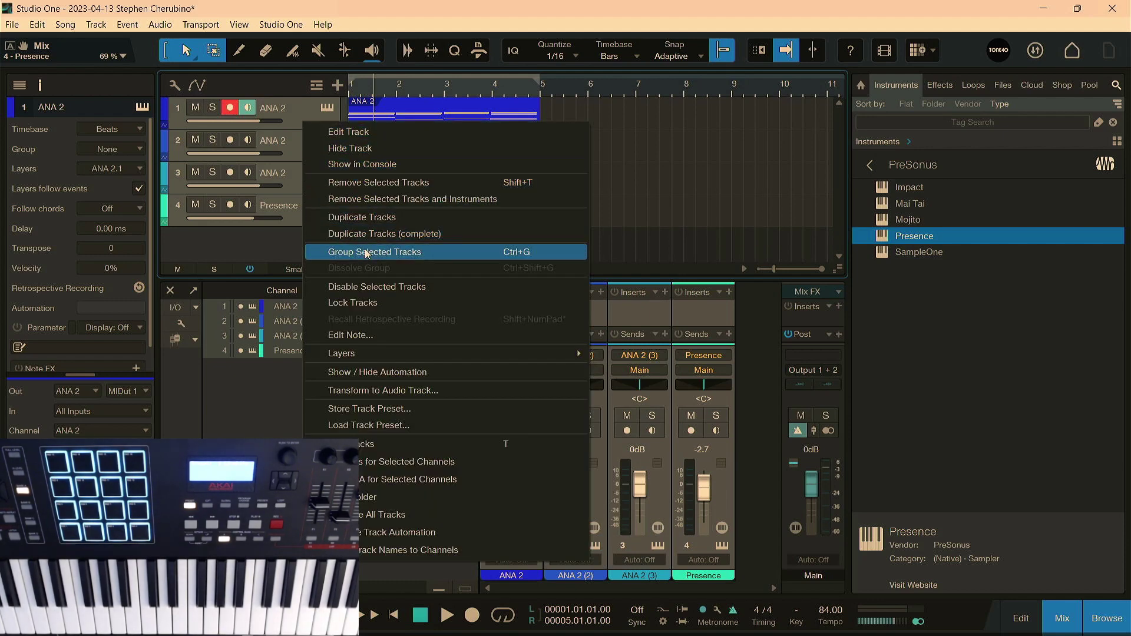
left_click(380, 390)
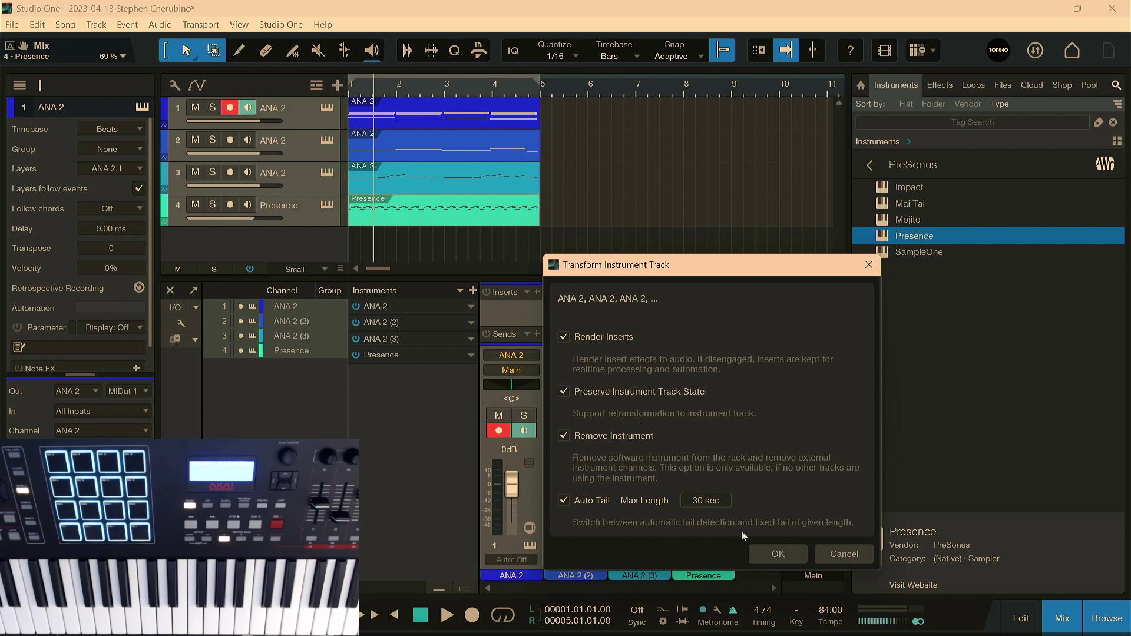
left_click(765, 550)
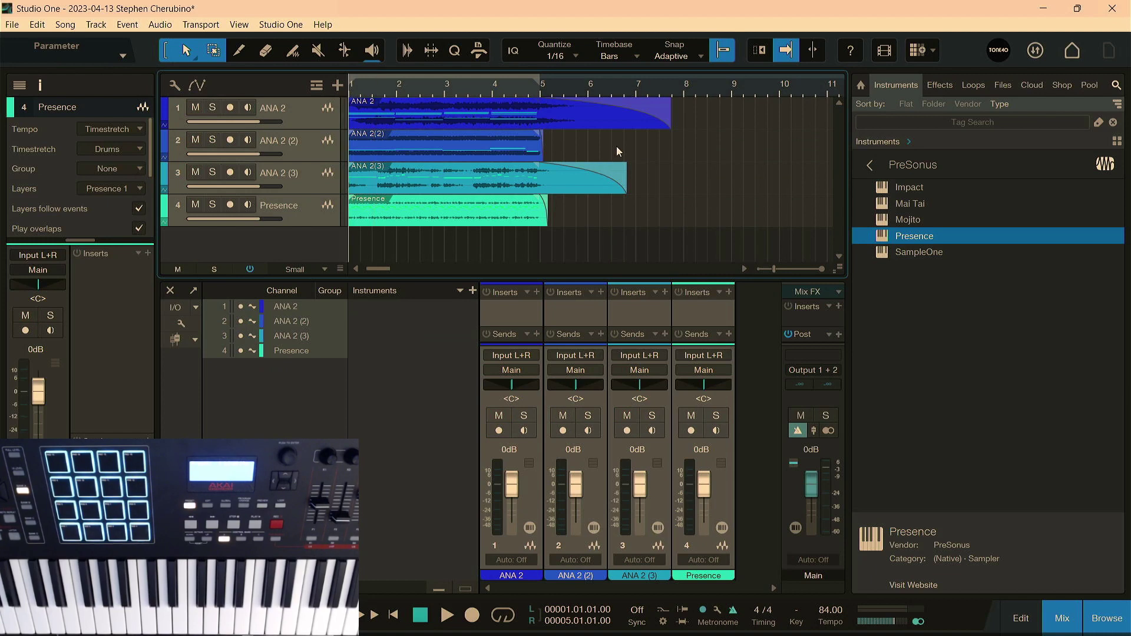
key("space")
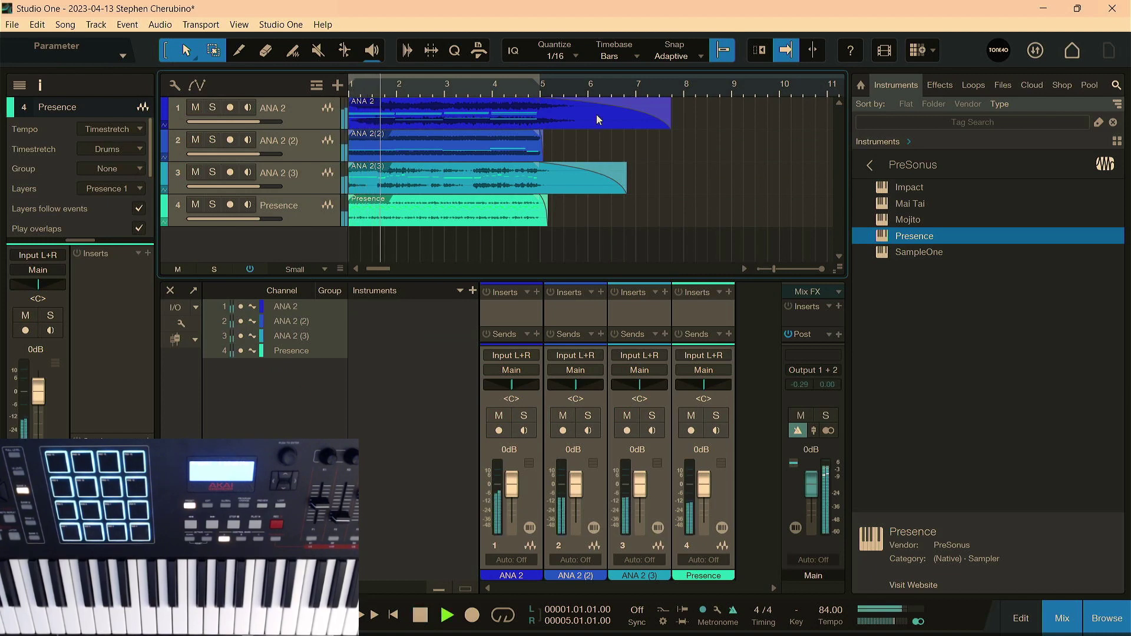
key("space")
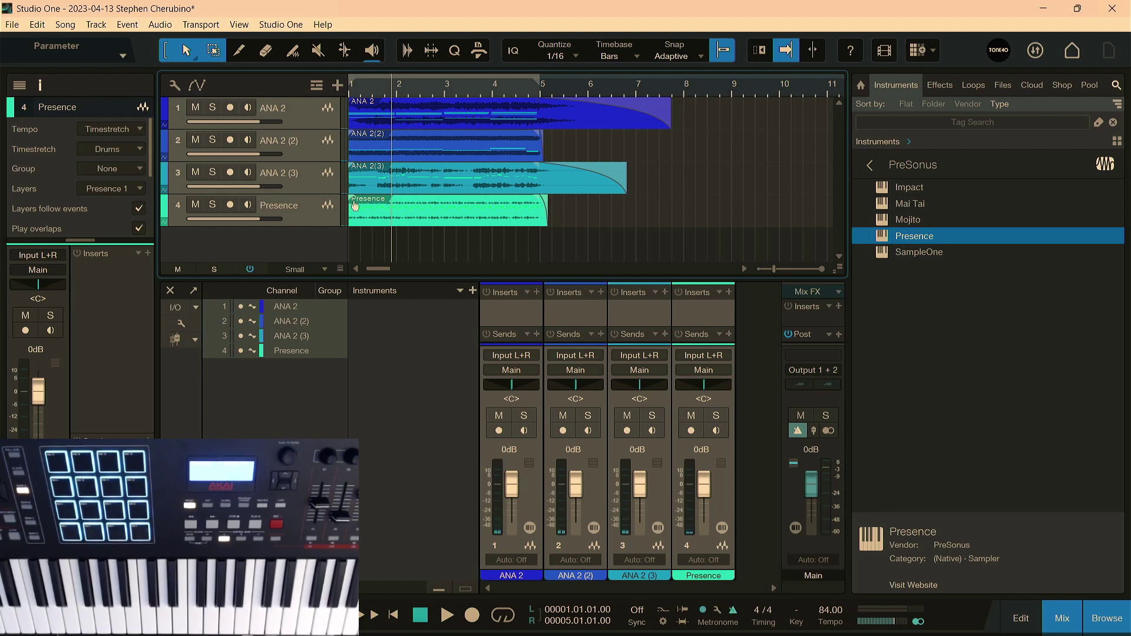
right_click(302, 211)
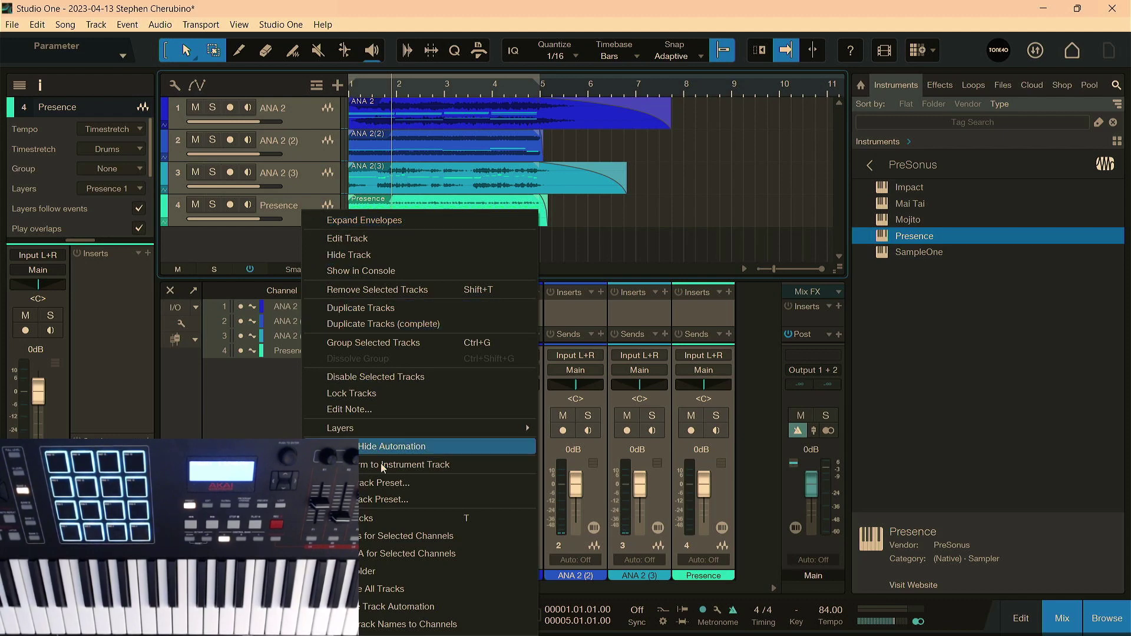
left_click(268, 255)
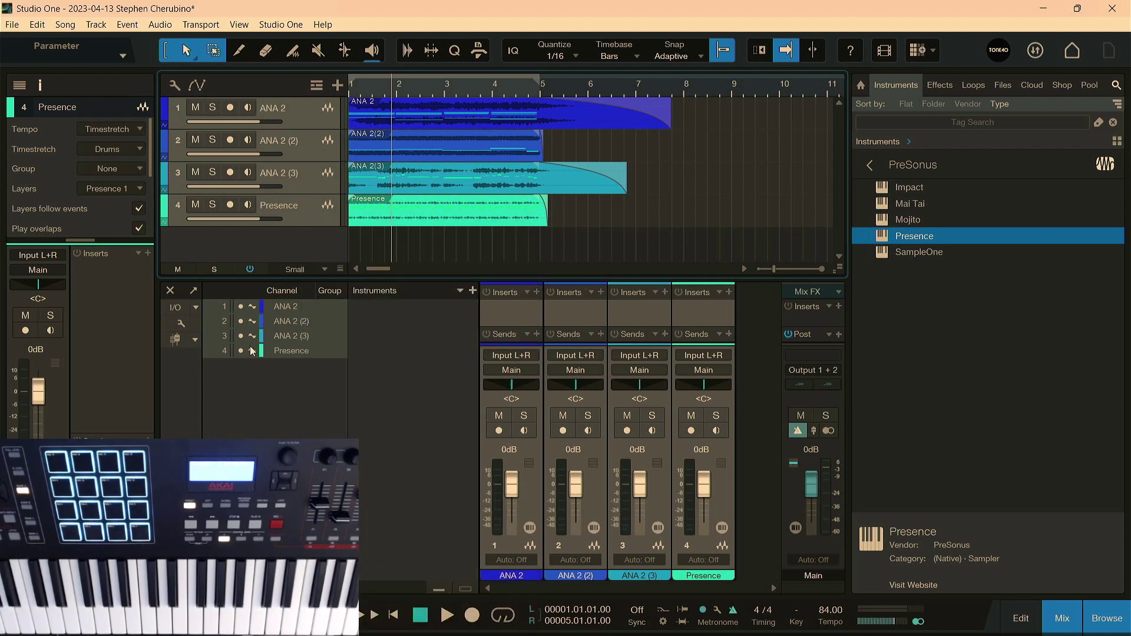
key("F4")
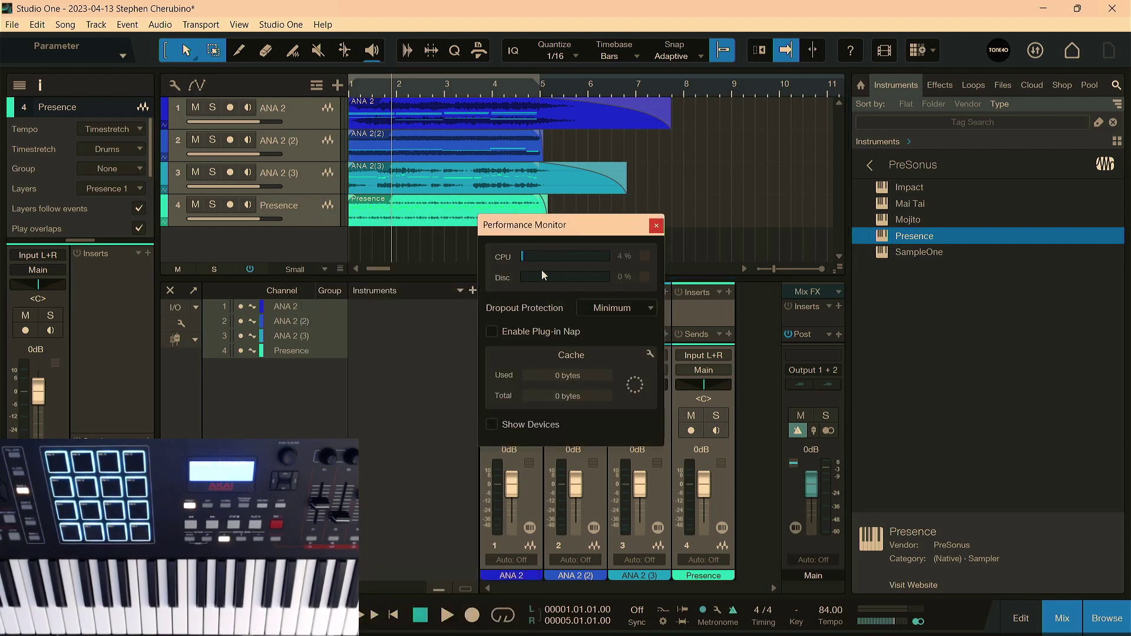
key("space")
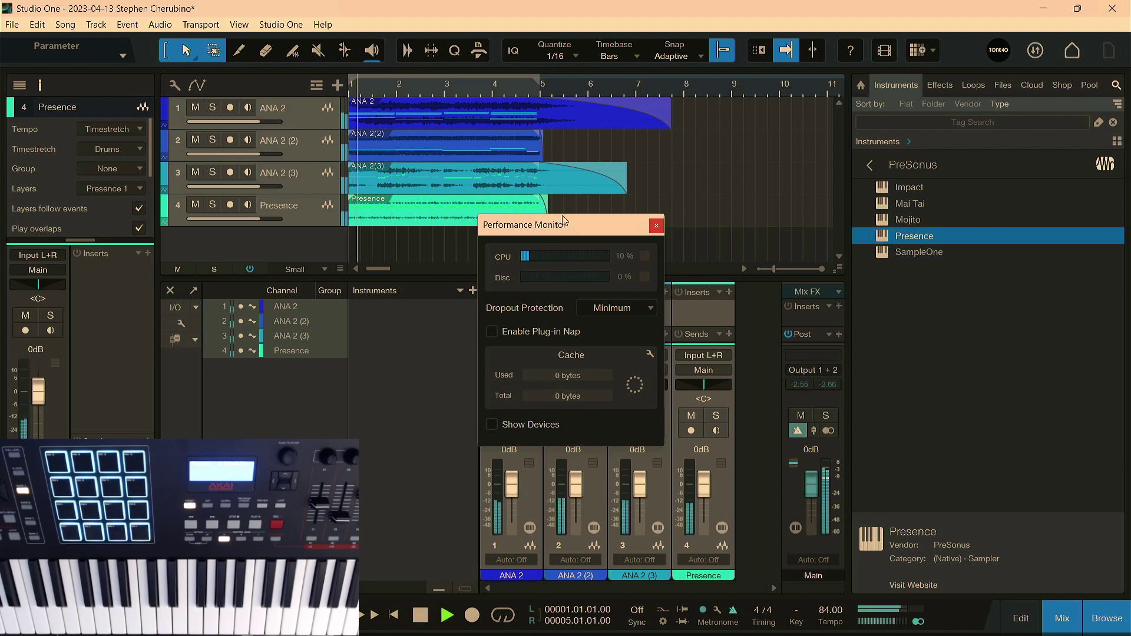
key("space")
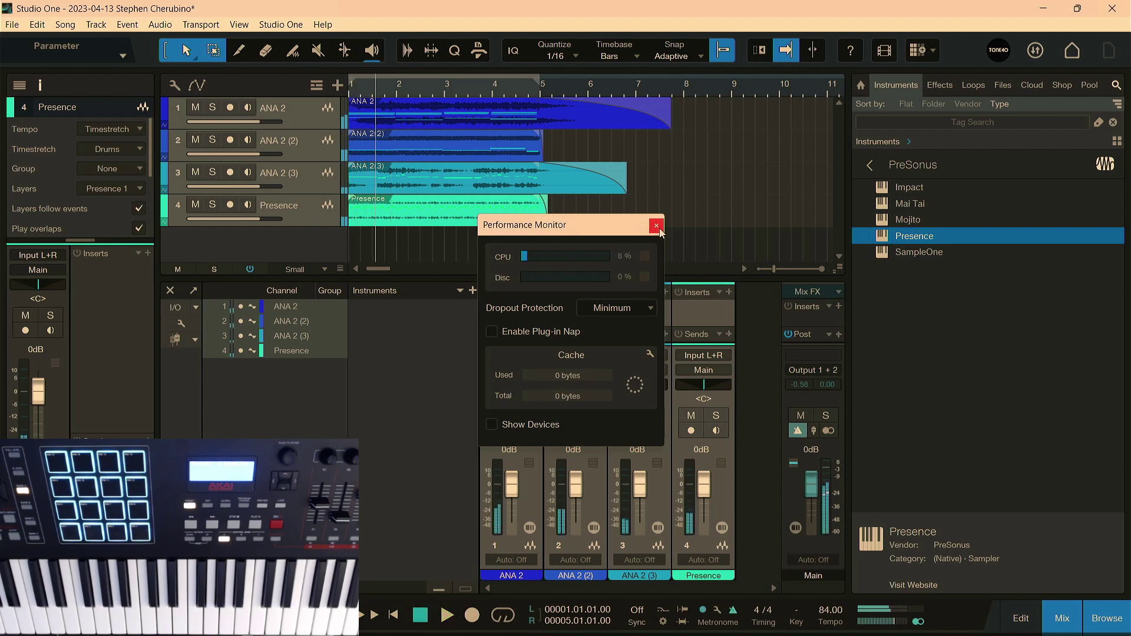
left_click(655, 226)
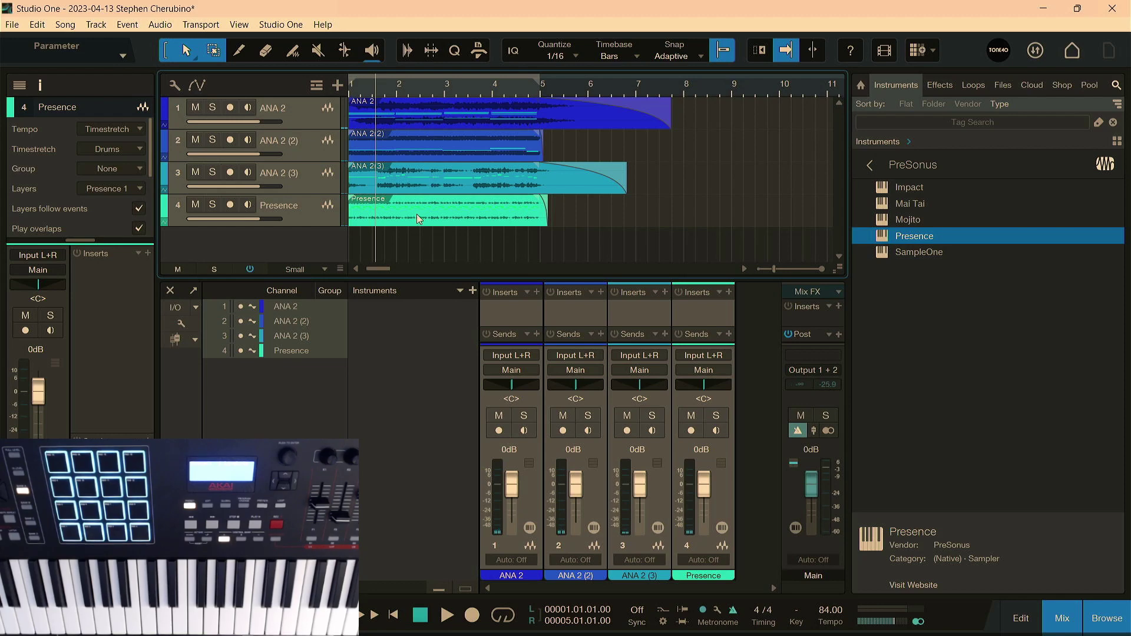
right_click(322, 216)
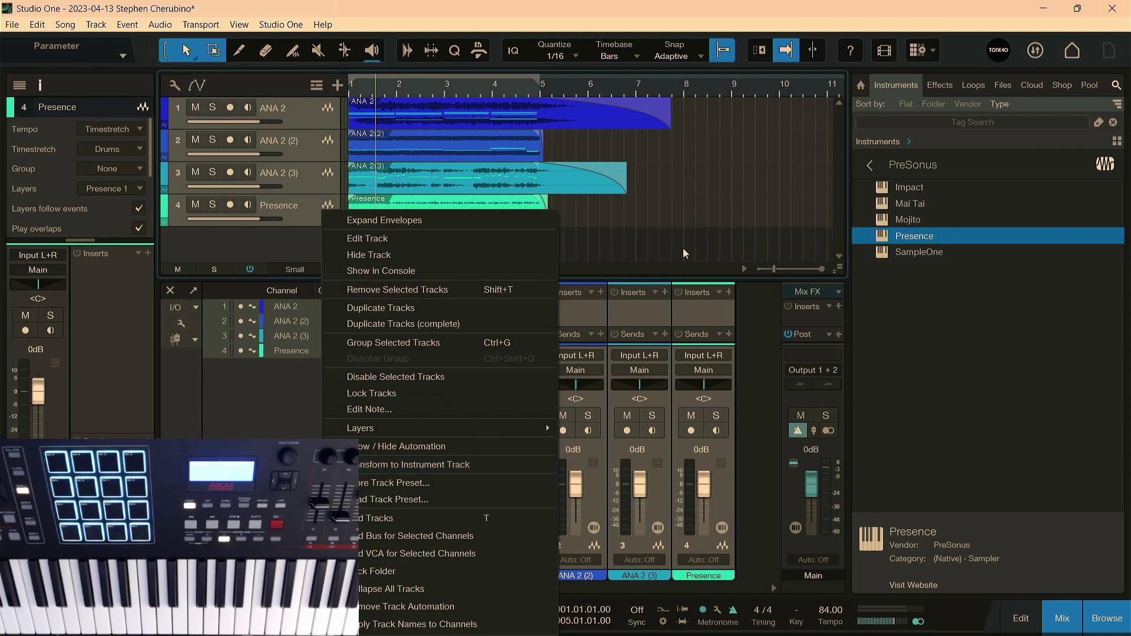
left_click(702, 179)
left_click_drag(557, 93, 591, 85)
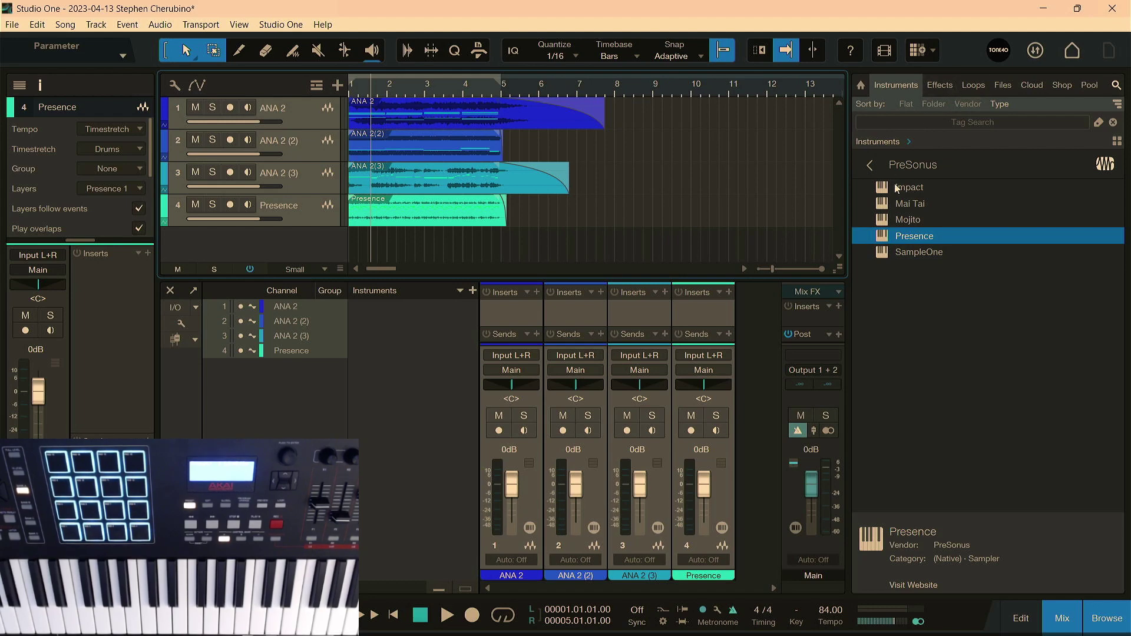
Add a Groove Agent SE instrument track from the VST3 instruments folder
left_click(870, 165)
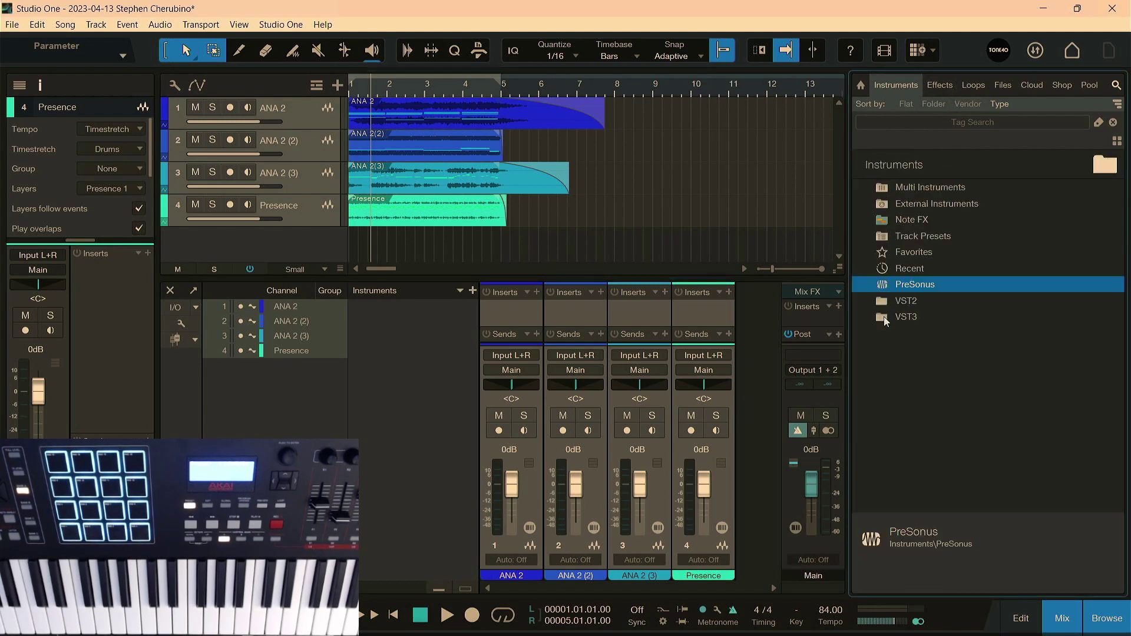
double_click(884, 316)
left_click_drag(918, 205, 459, 233)
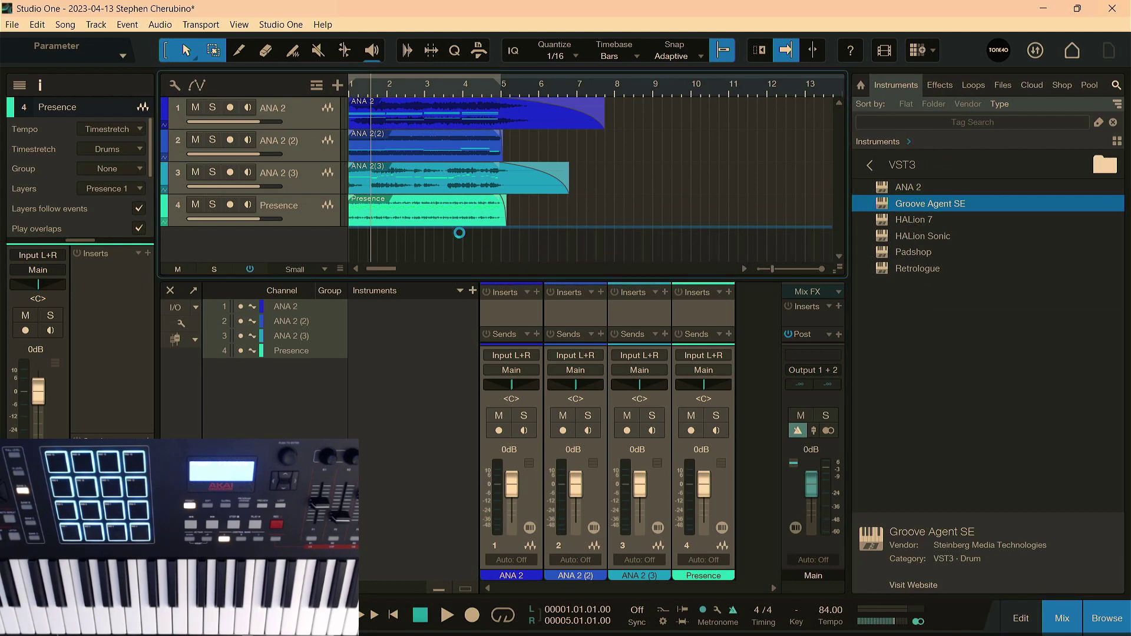
left_click_drag(460, 233, 460, 232)
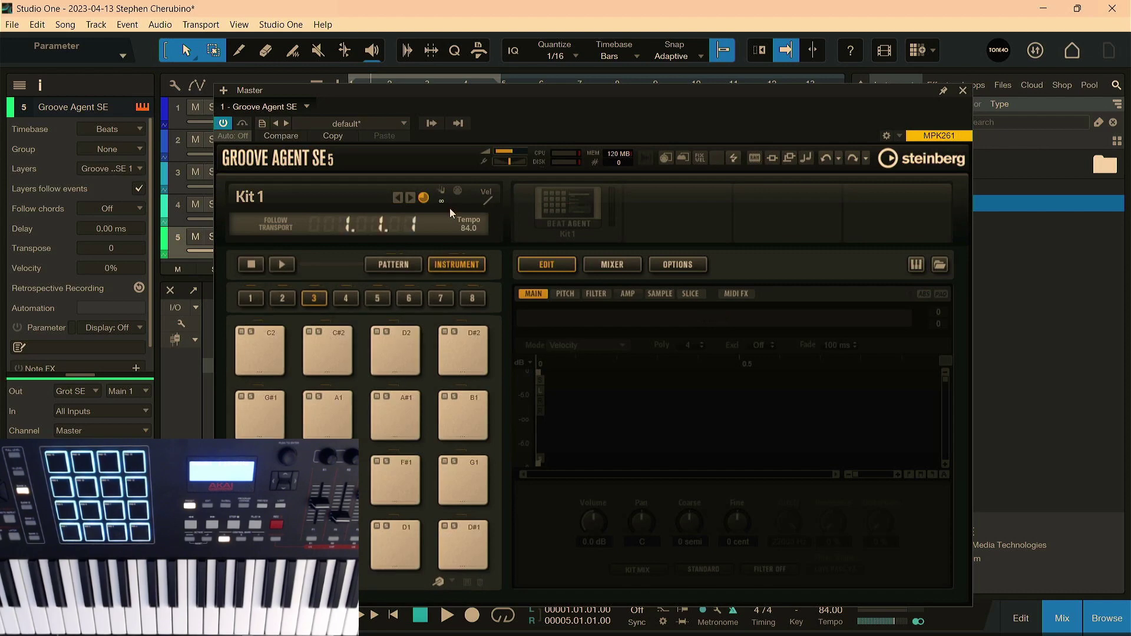
left_click_drag(493, 94, 485, 69)
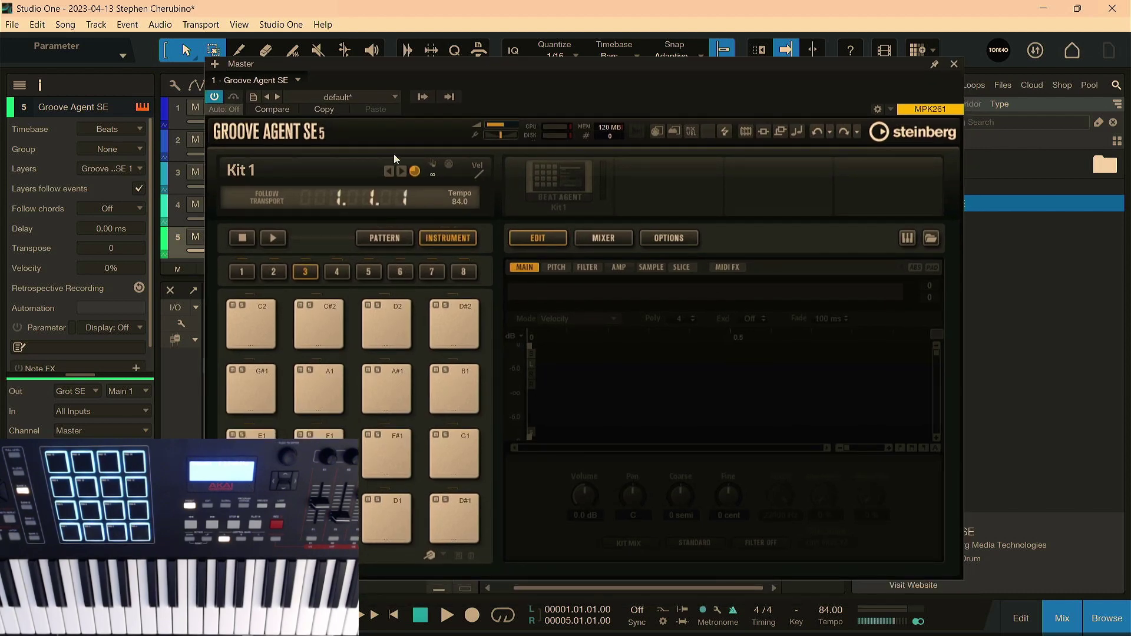
Load the Ambient Kit 2 drum kit and close the Groove Agent SE editor
left_click(330, 169)
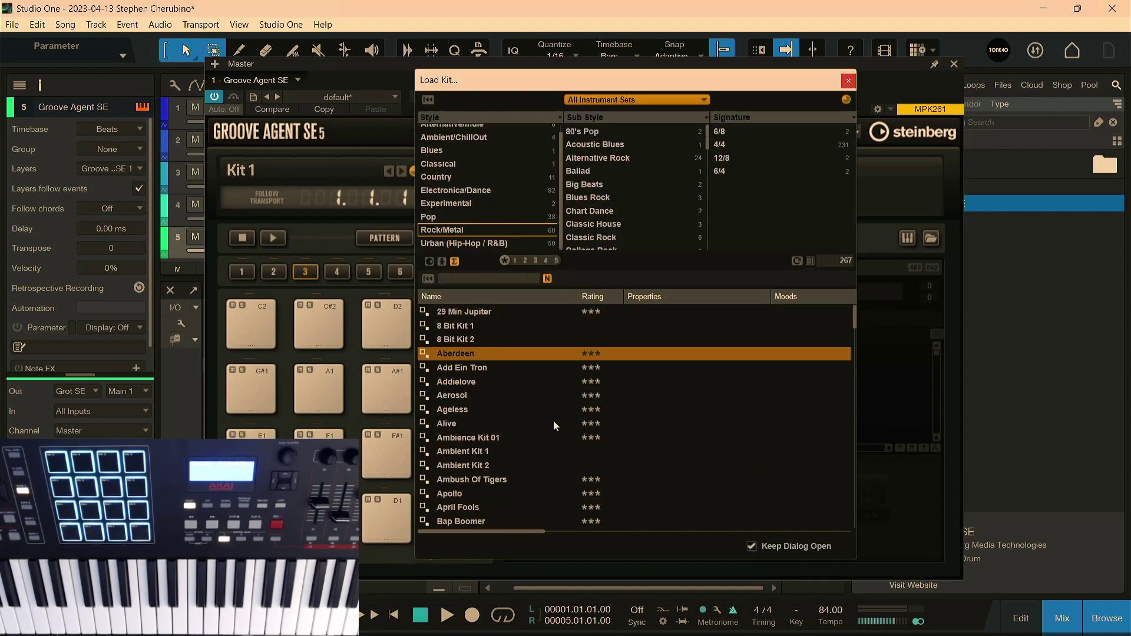
left_click(476, 465)
scroll(522, 392, "down", 1)
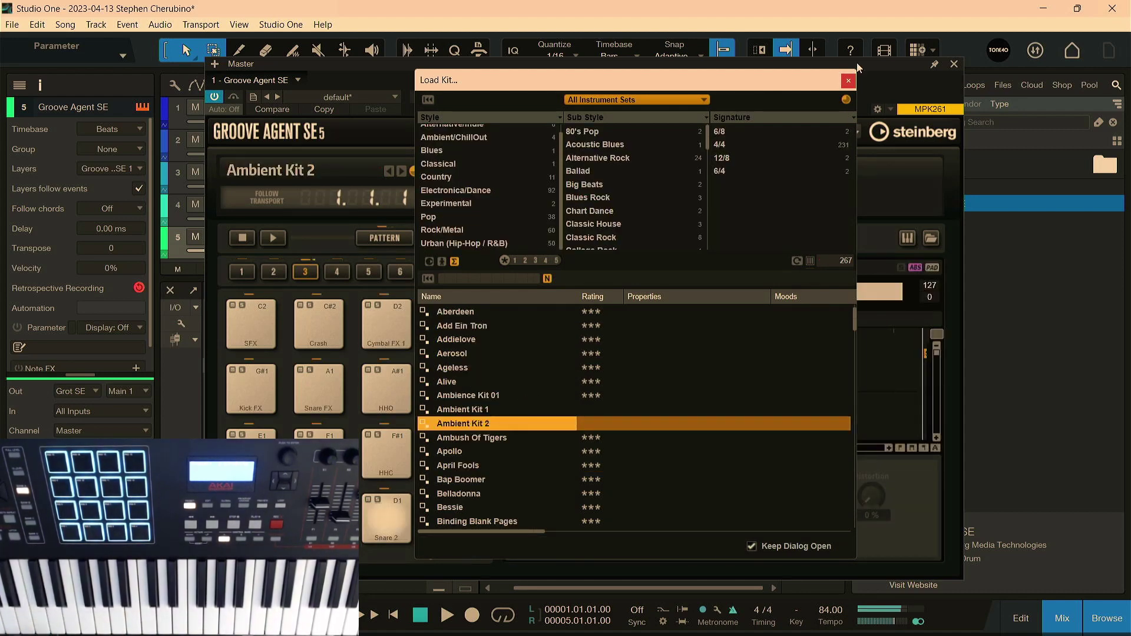
left_click(847, 81)
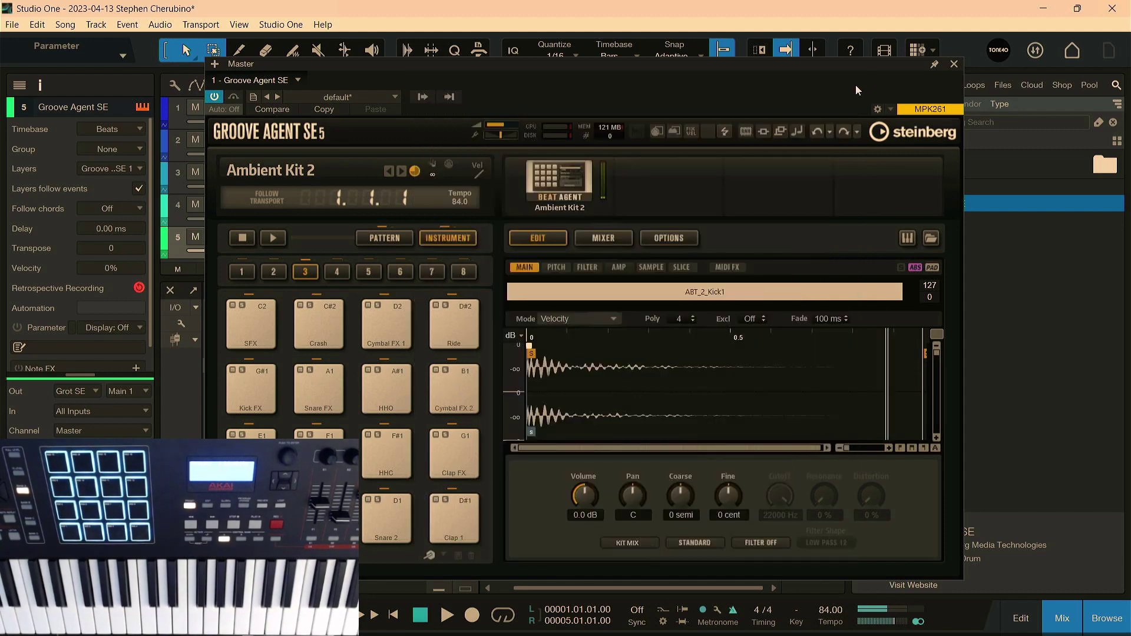
left_click(955, 64)
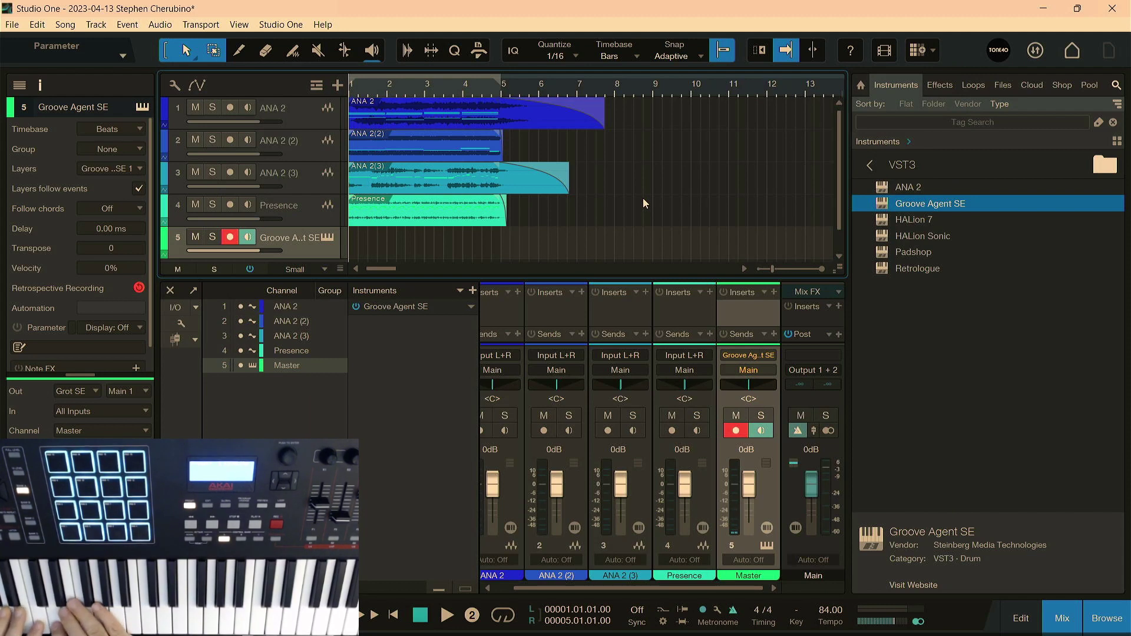
Record a first drum take on track 5, then solo it and play it back
key("KP_Multiply")
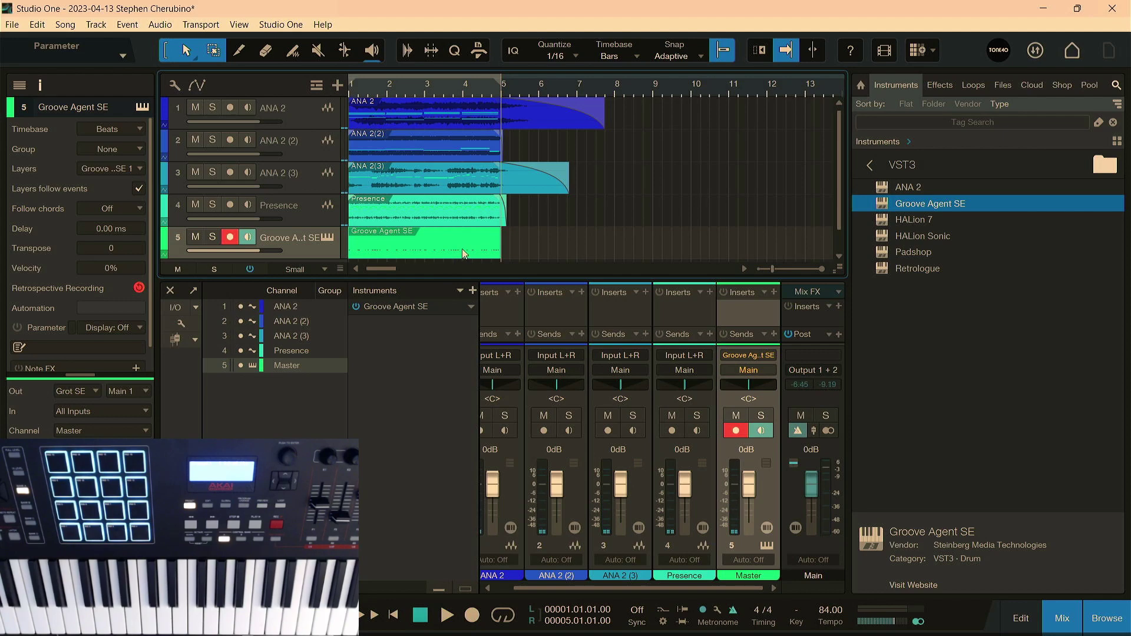
key("space")
left_click(213, 237)
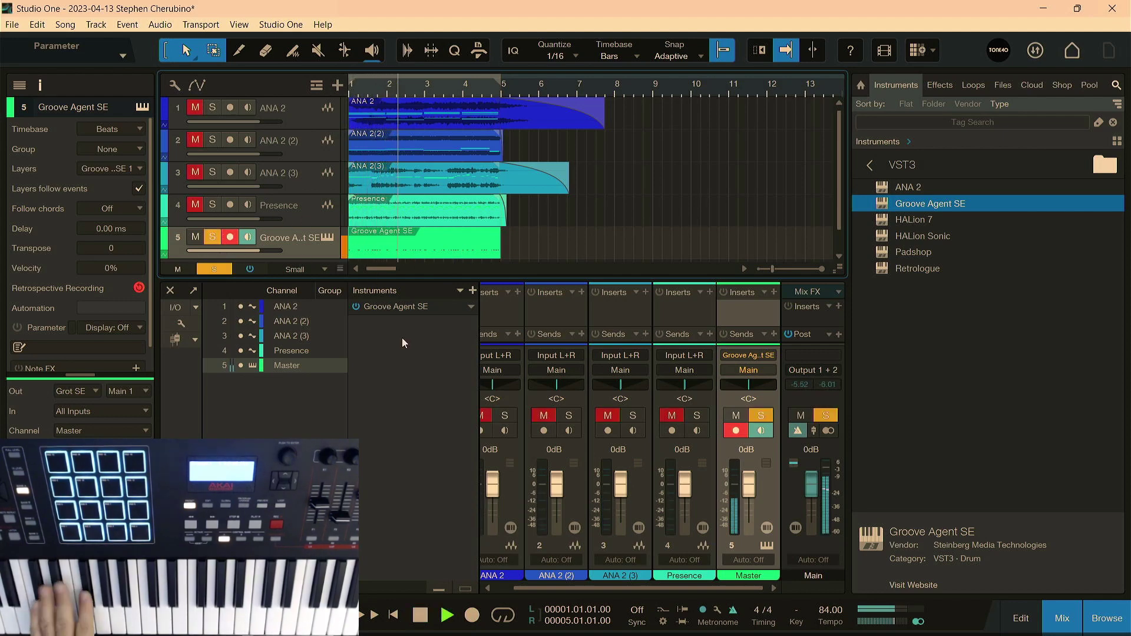
key("space")
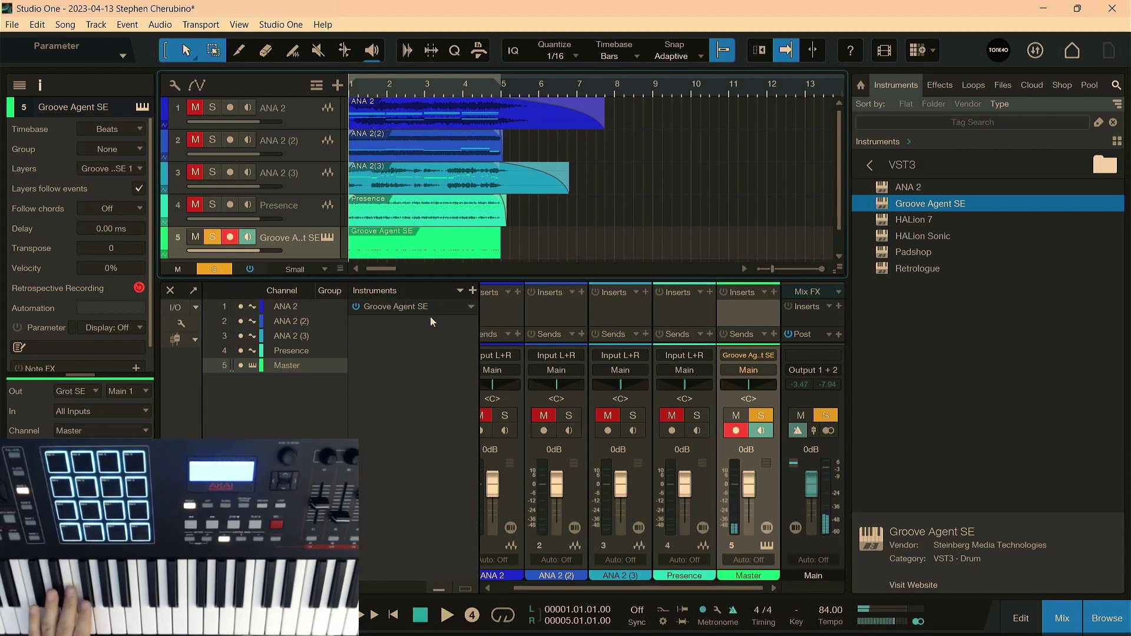
Re-record the drum take from bar 1 with count-in, unsolo the track and play back
key("KP_Multiply")
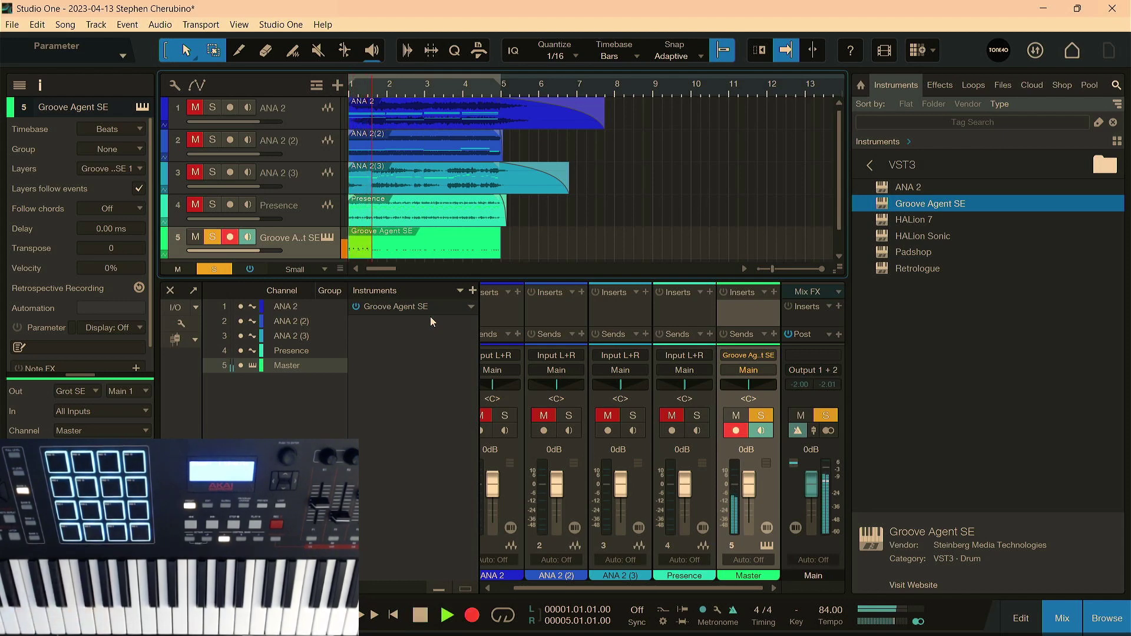
key("space")
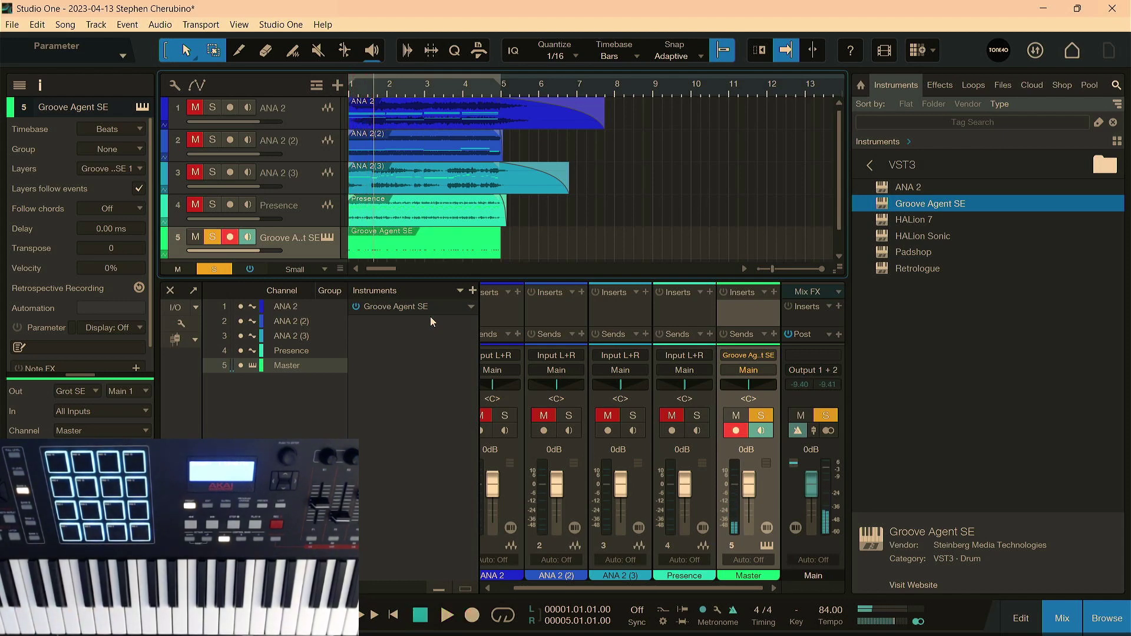
key("KP_Multiply")
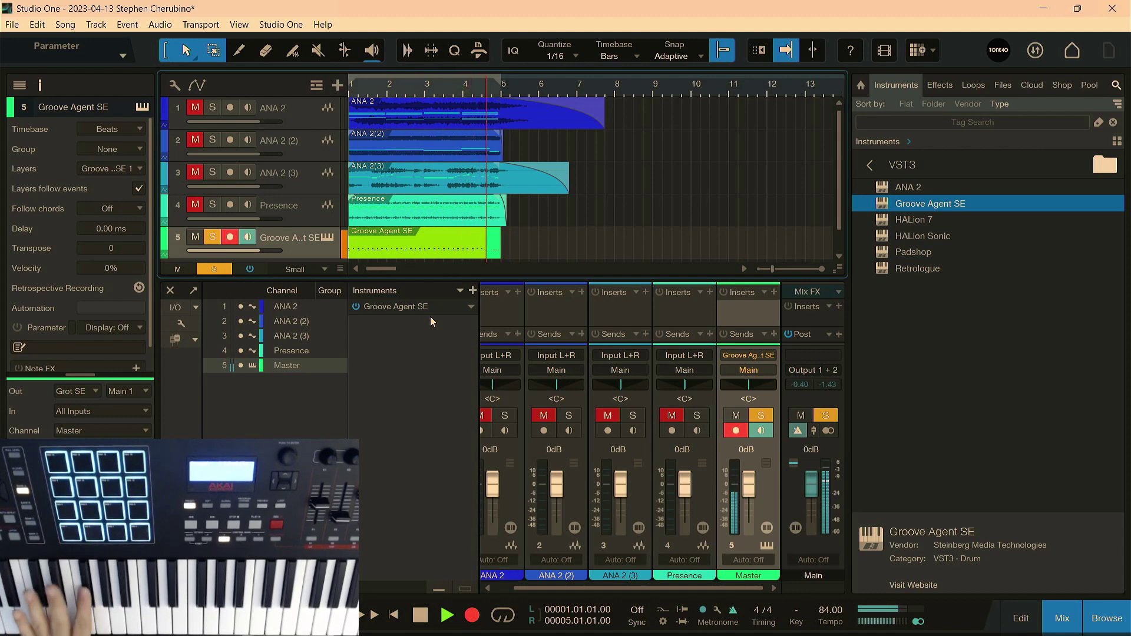
key("space")
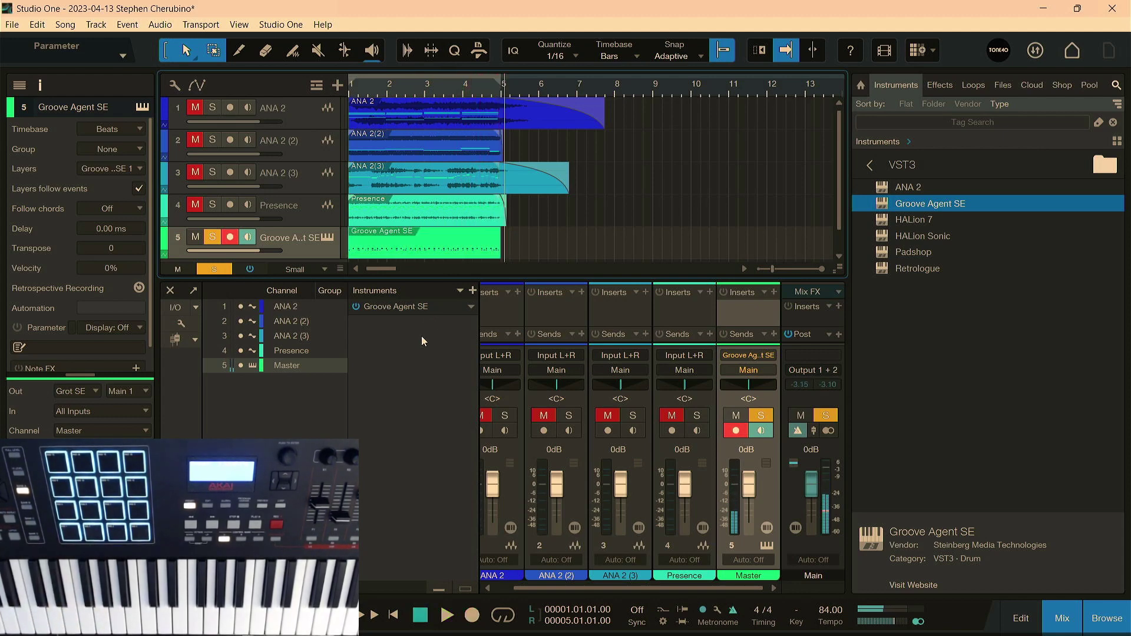
left_click(213, 237)
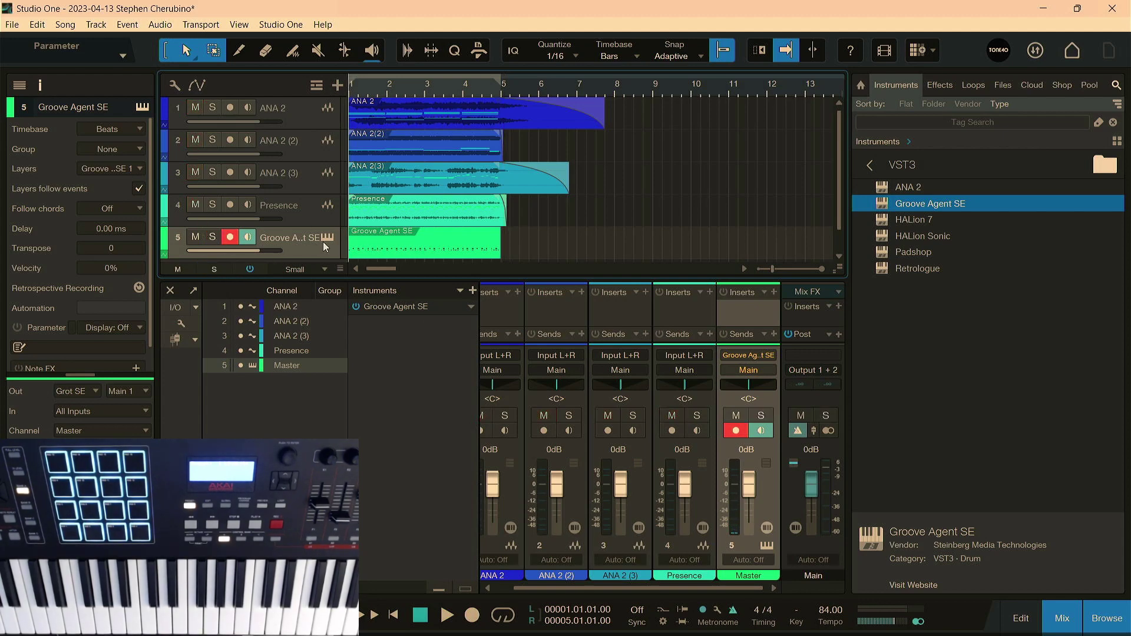
key("space")
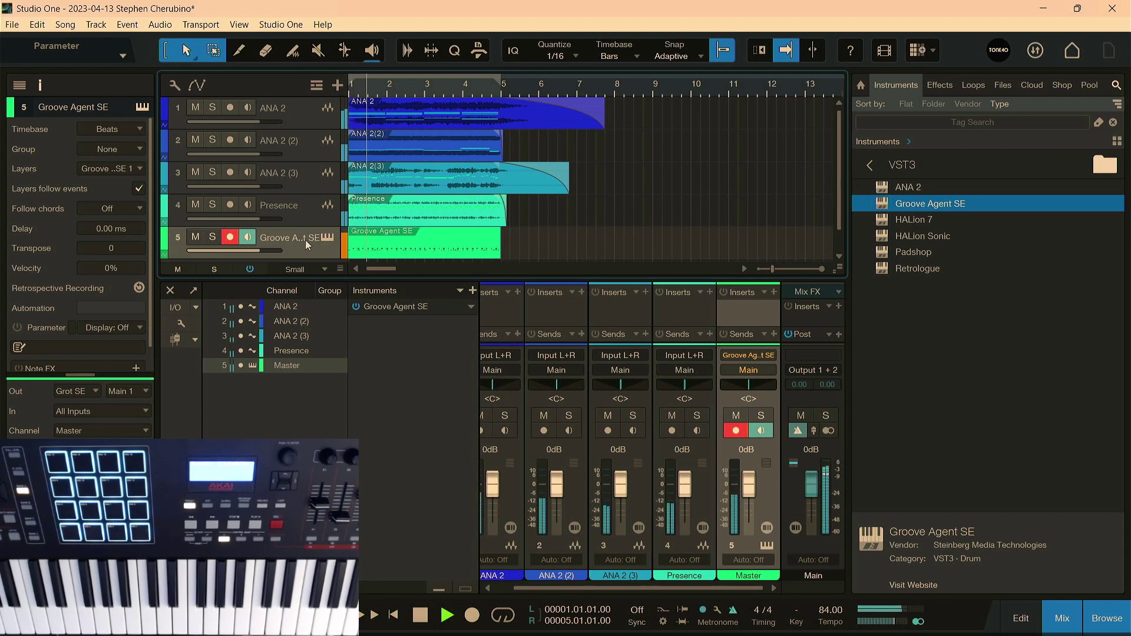
Step Groove Agent SE through Ambush Of Tigers to the April Fools kit while auditioning
left_click(327, 236)
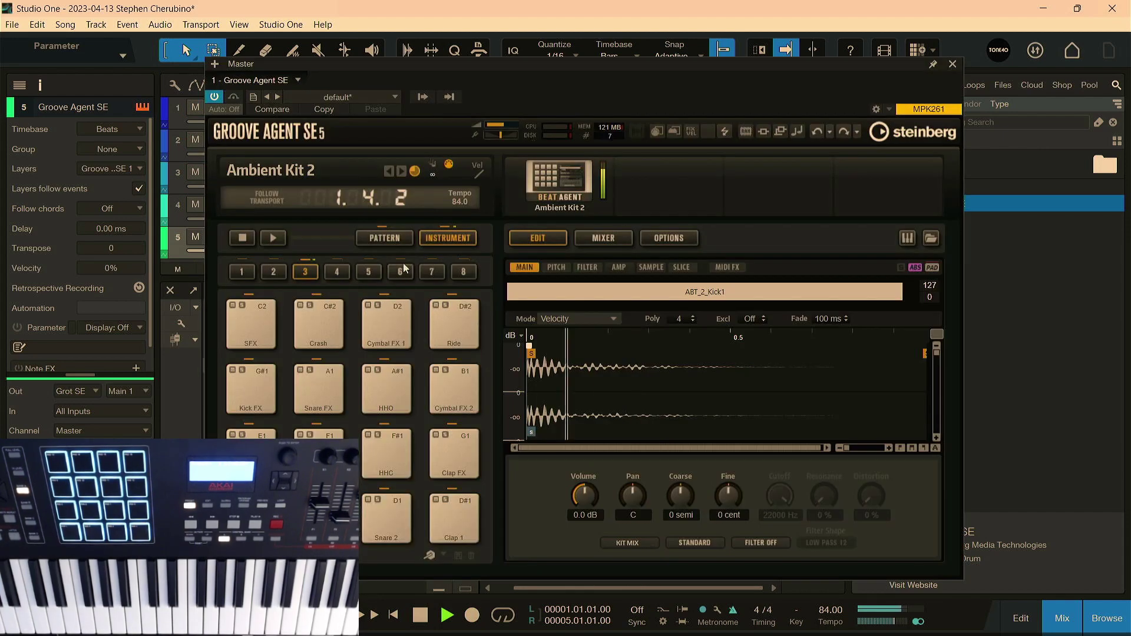
left_click(400, 171)
key("space")
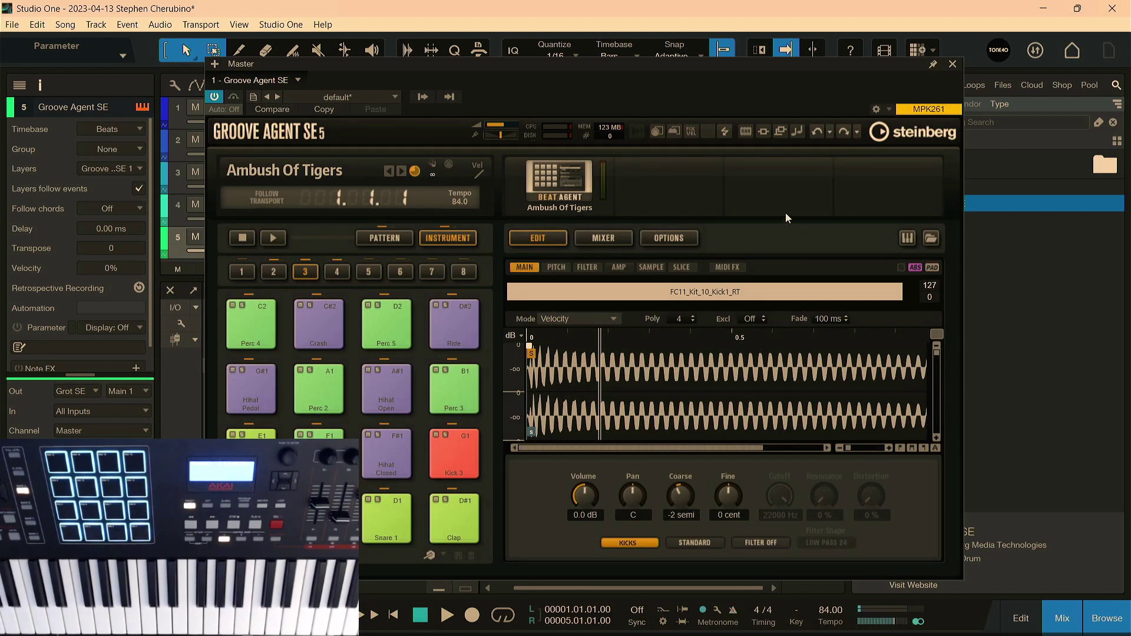
key("space")
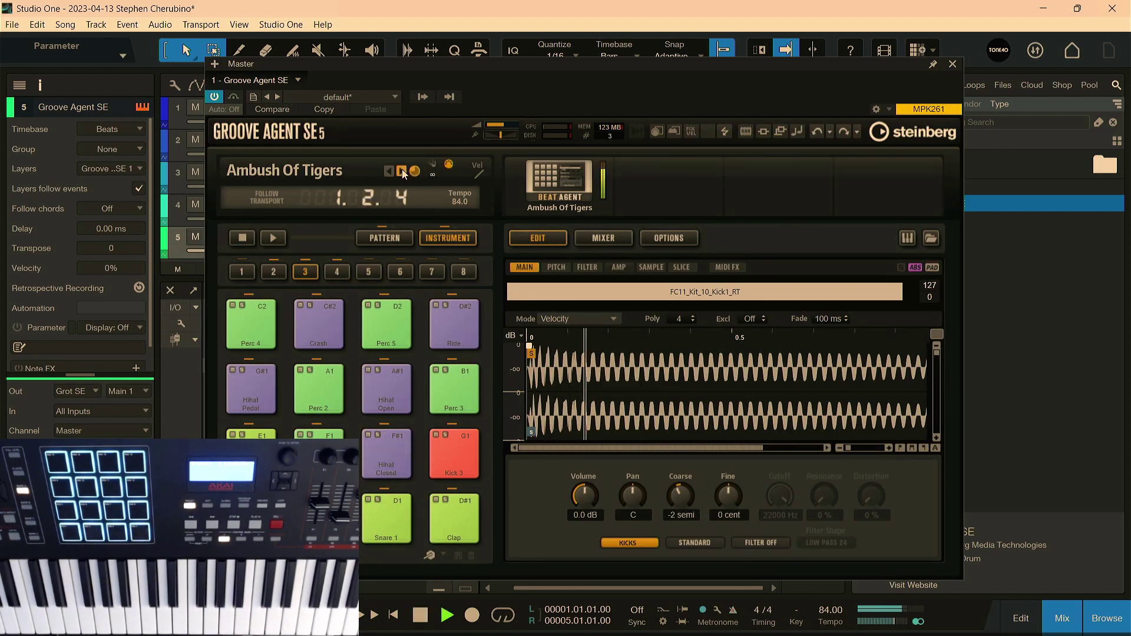
left_click(402, 170)
left_click_drag(479, 69, 620, 59)
left_click(543, 160)
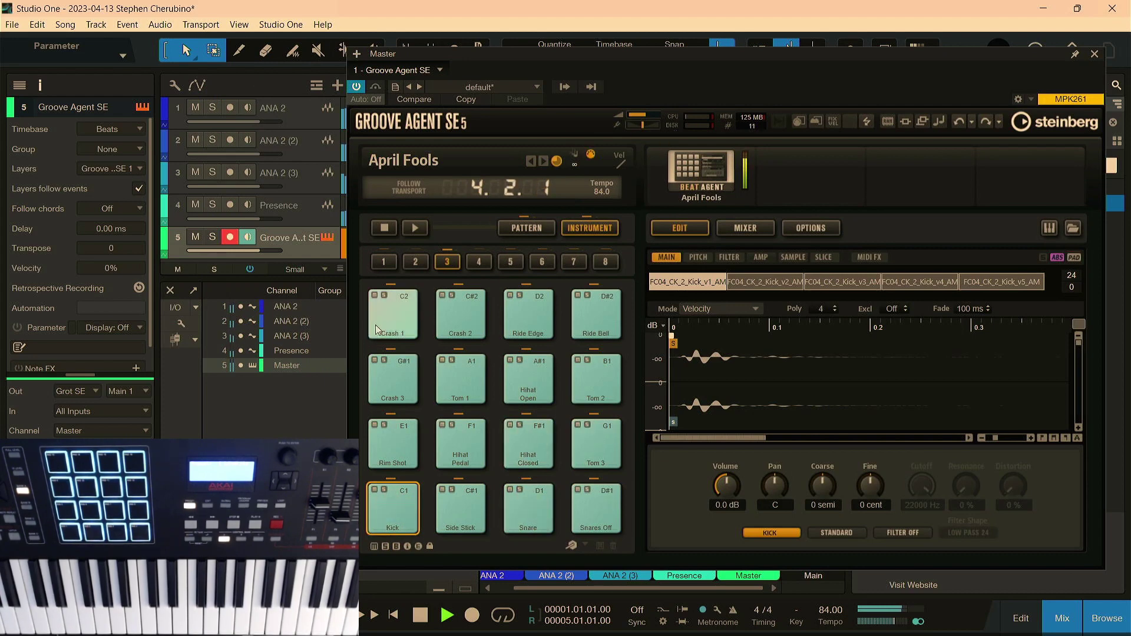
key("space")
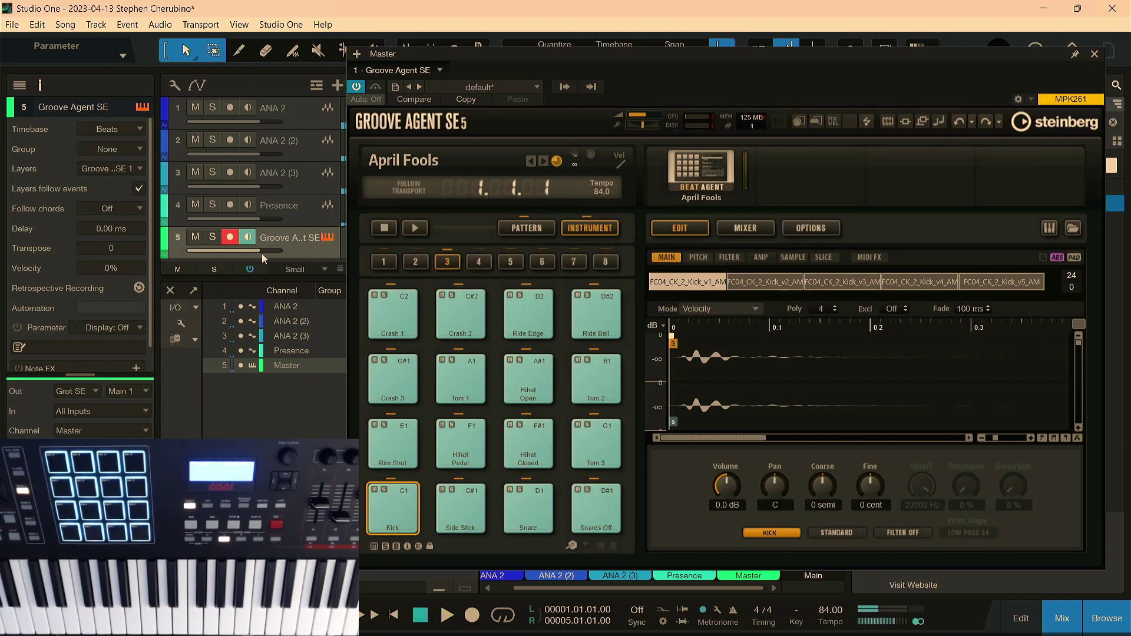
Solo the Groove Agent drum track and play it to hear the drums alone
left_click(213, 236)
key("space")
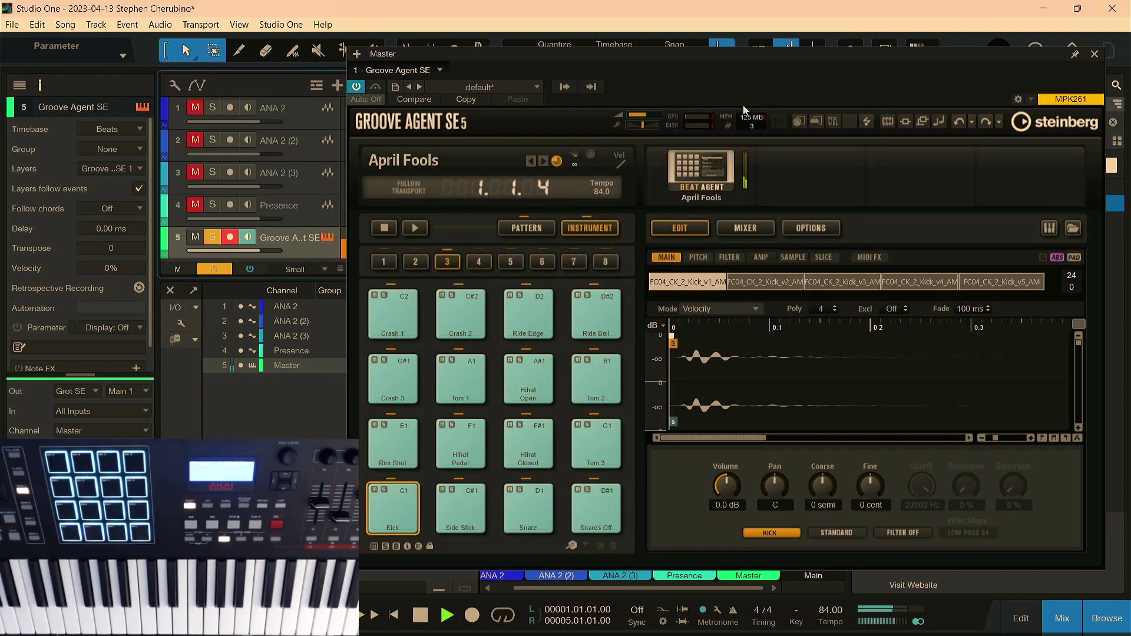
left_click_drag(701, 53, 797, 126)
key("space")
Close the Groove Agent SE window and drag the divider down to enlarge the arrangement
left_click_drag(1051, 135, 709, 207)
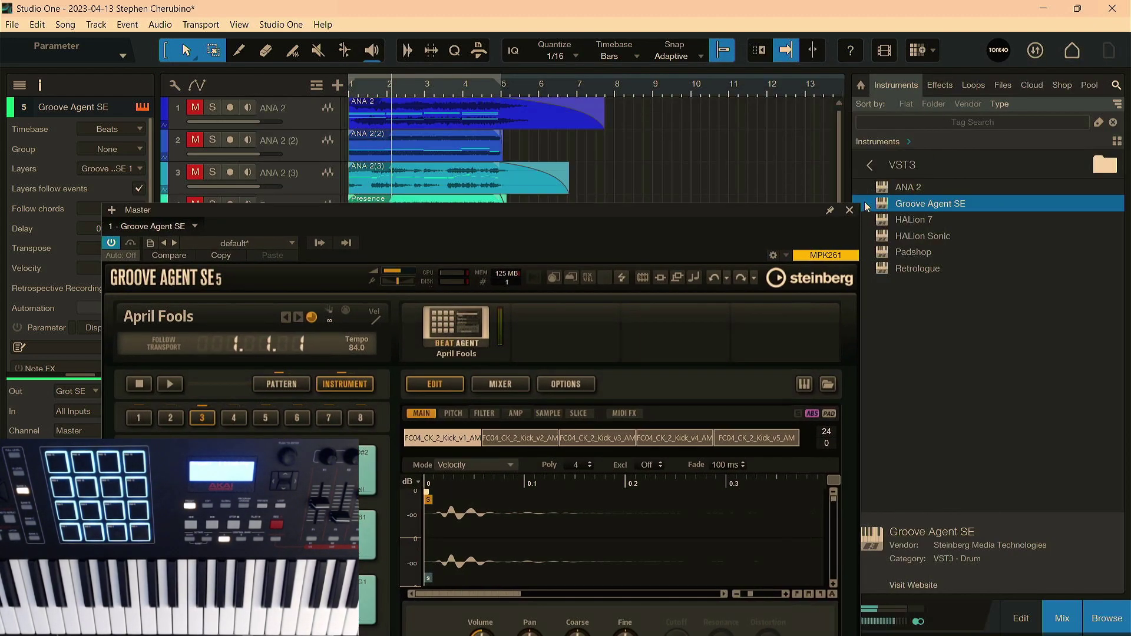
left_click(856, 211)
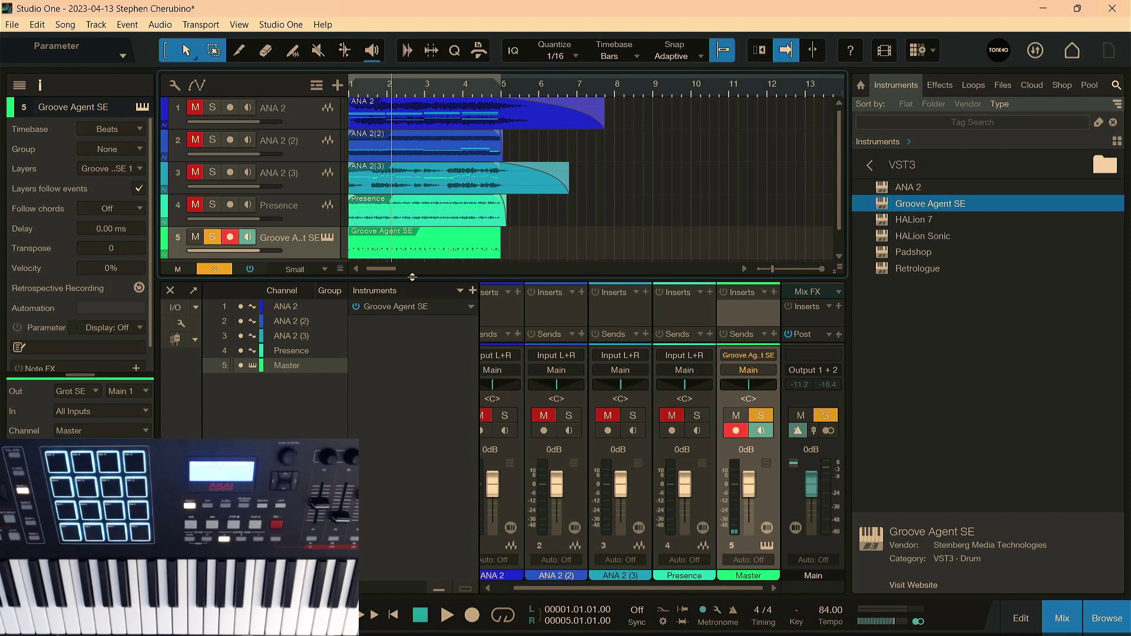
left_click_drag(413, 277, 406, 331)
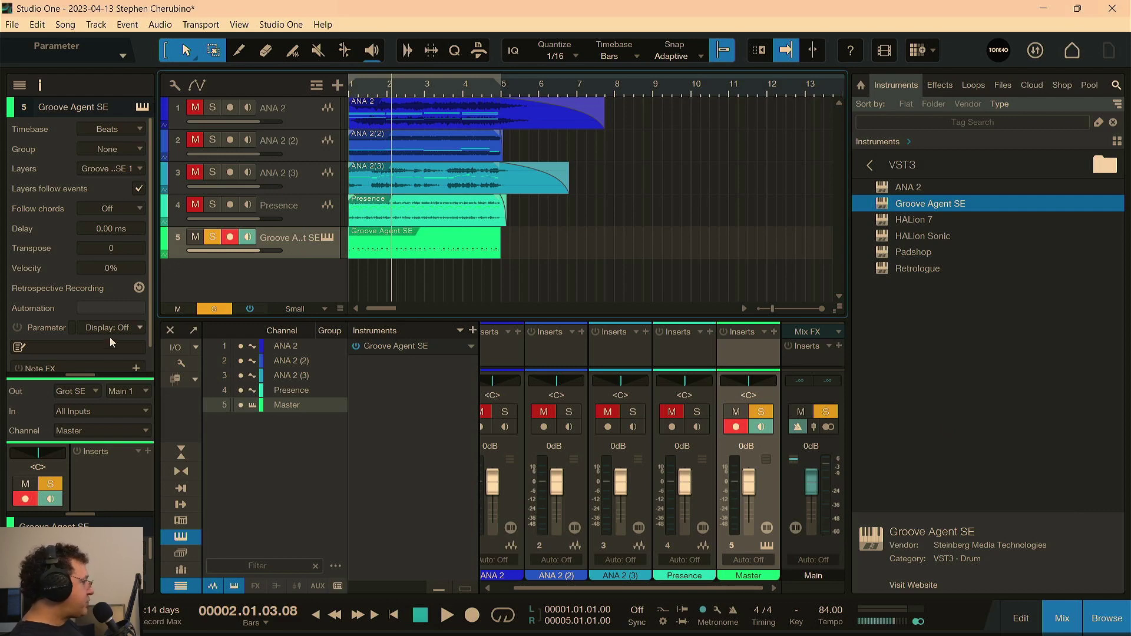
Shrink the inspector parameters to reveal the channel fader, then browse VST3 inserts without adding one
left_click_drag(79, 374, 81, 317)
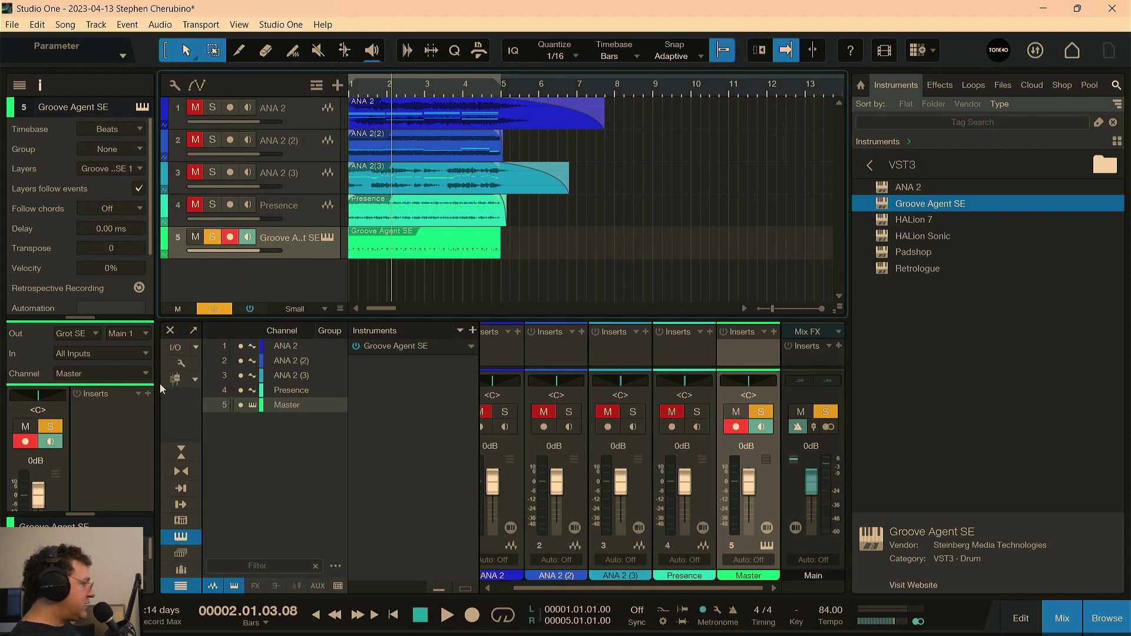
left_click(148, 394)
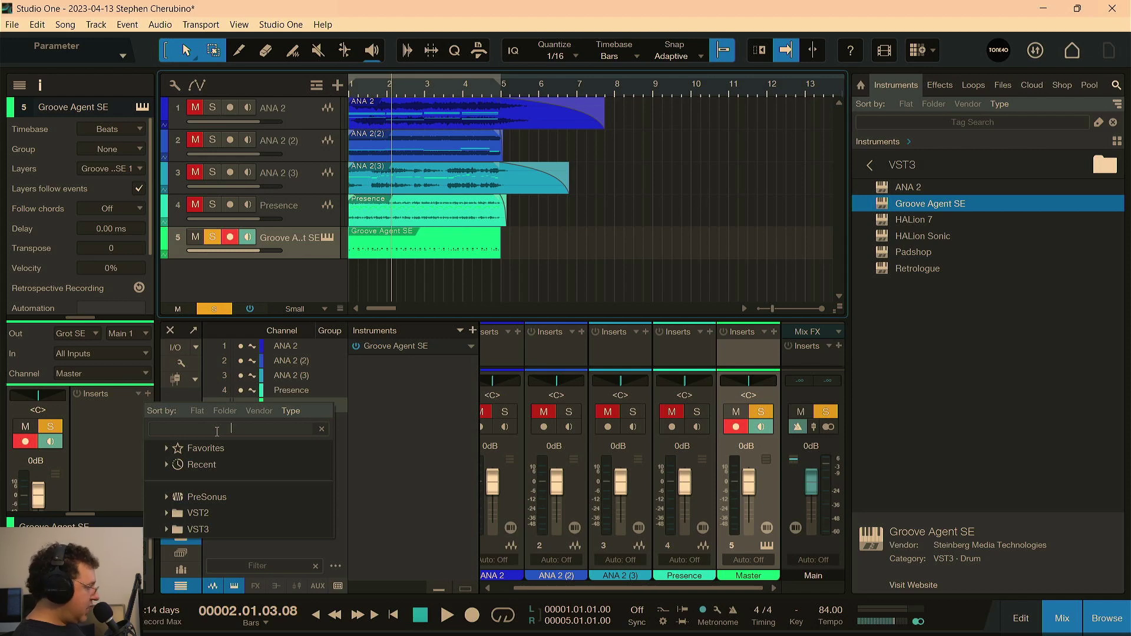
left_click(217, 529)
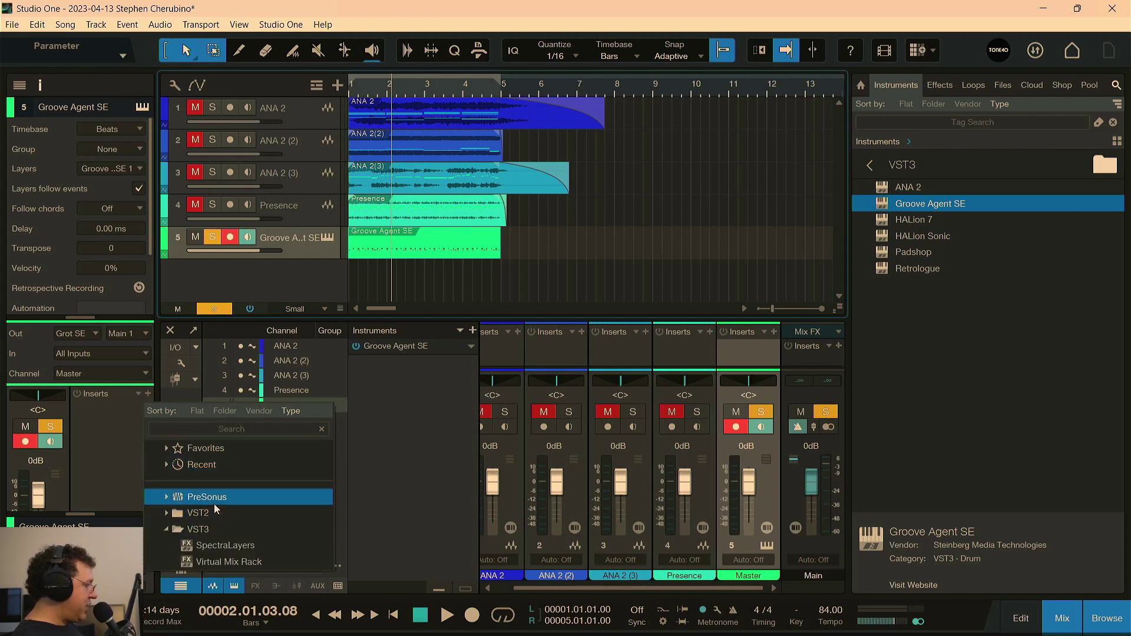
left_click(217, 545)
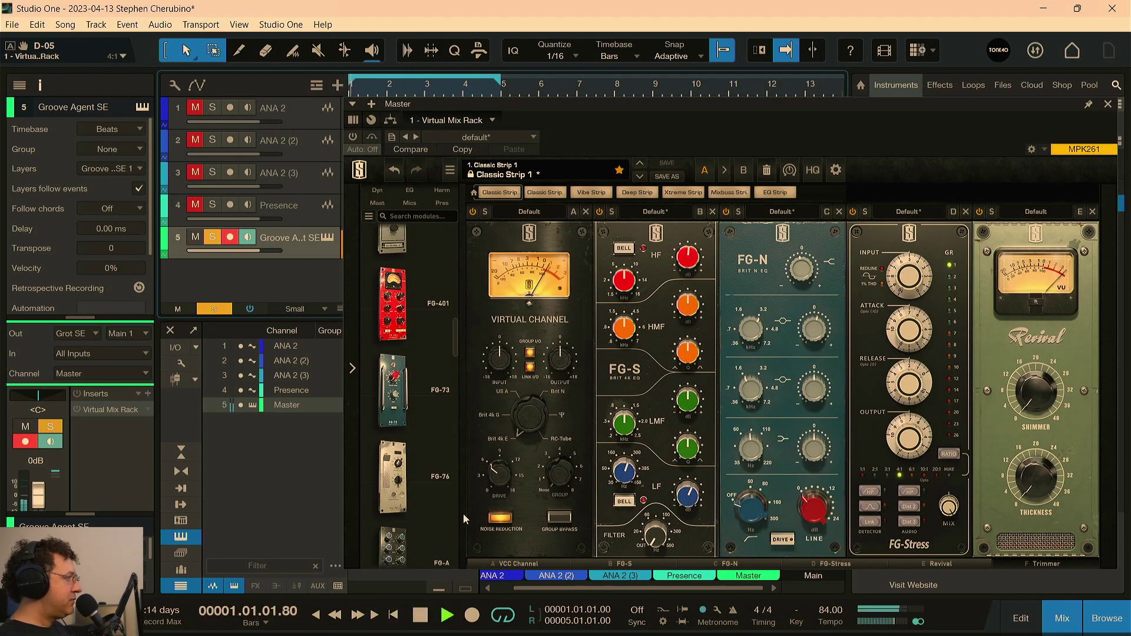
Compare the Virtual Mix Rack bypassed, unsolo the drums, and replay from the start with the rack re-enabled
left_click(353, 137)
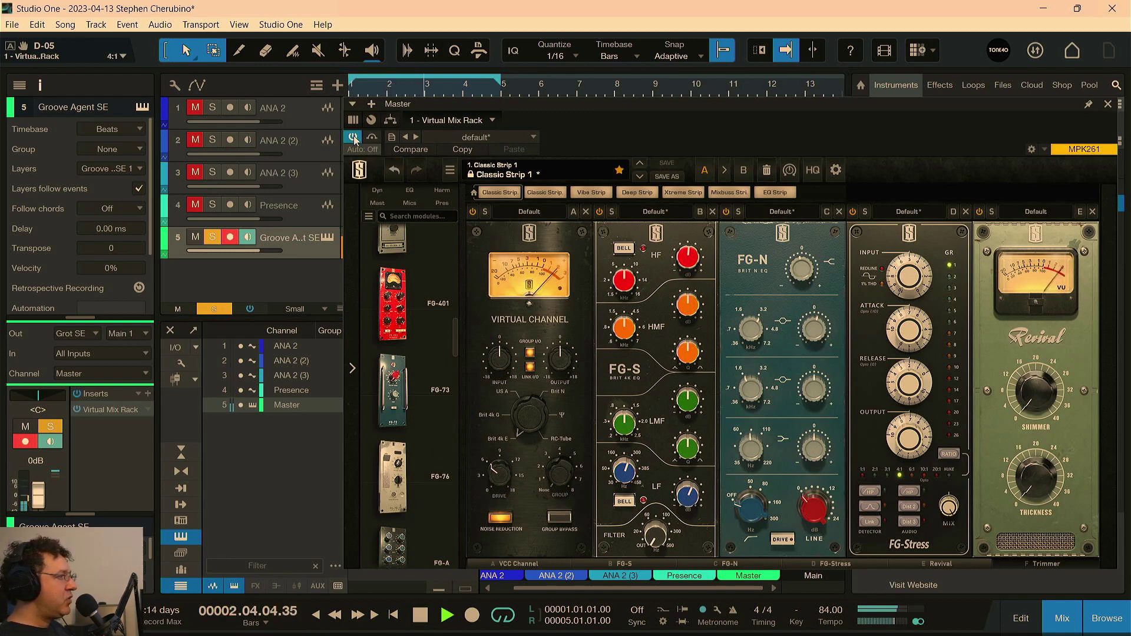
key("space")
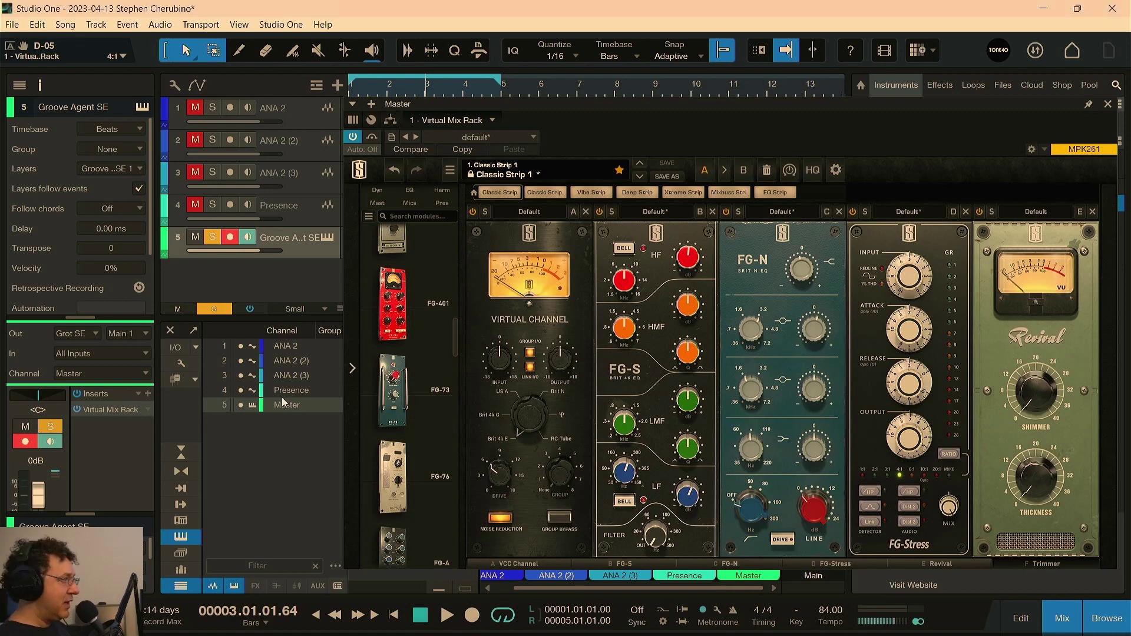
left_click(216, 309)
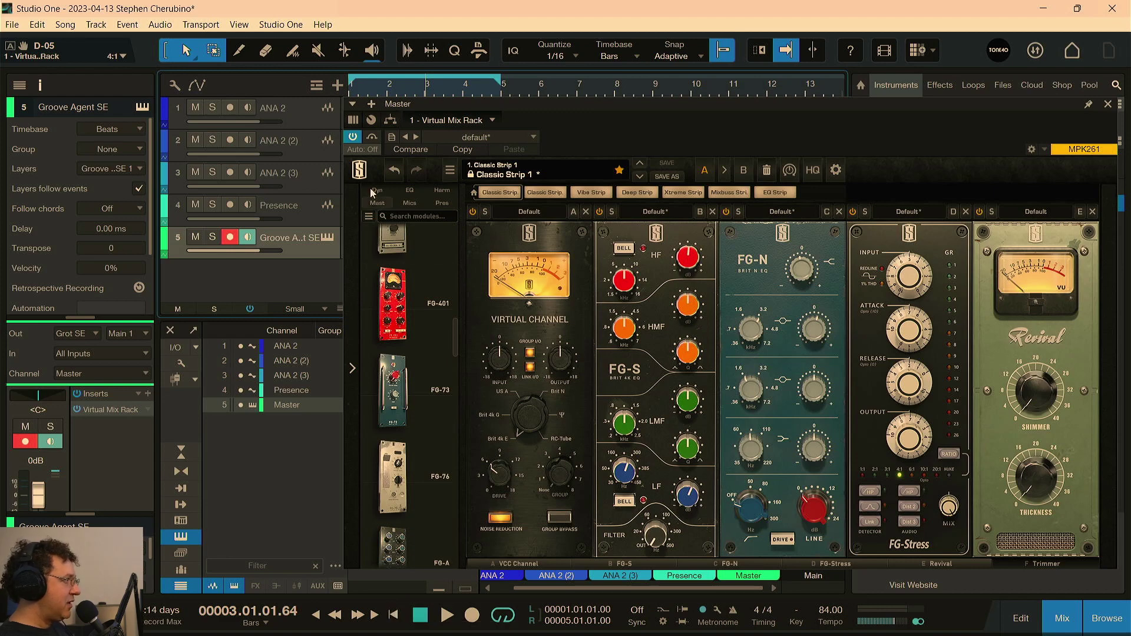
left_click(394, 616)
key("space")
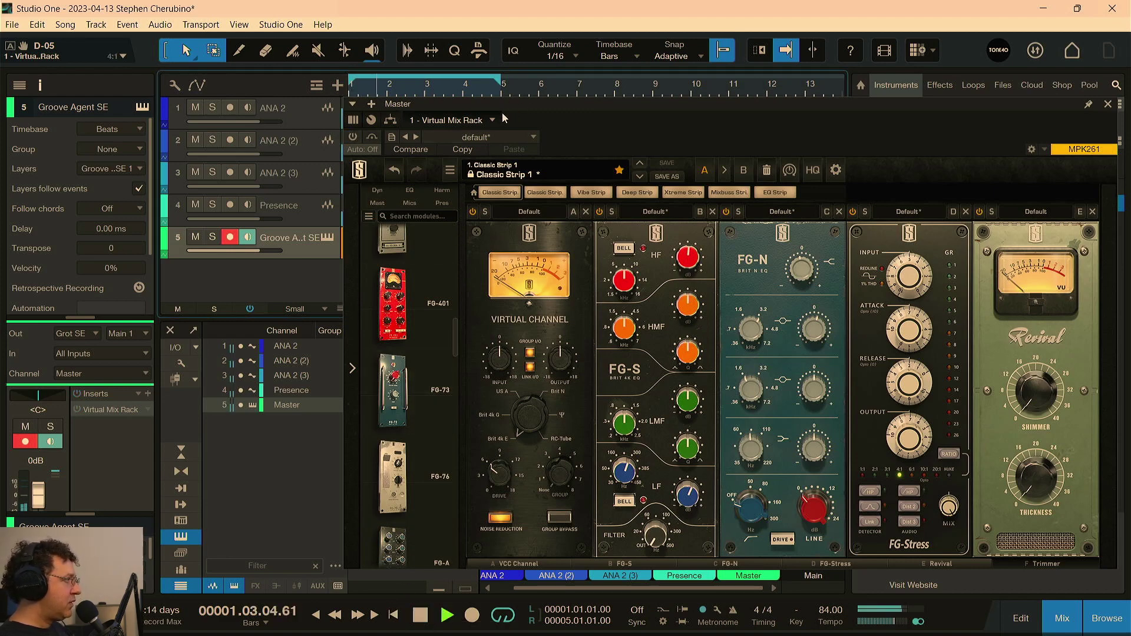
left_click(353, 137)
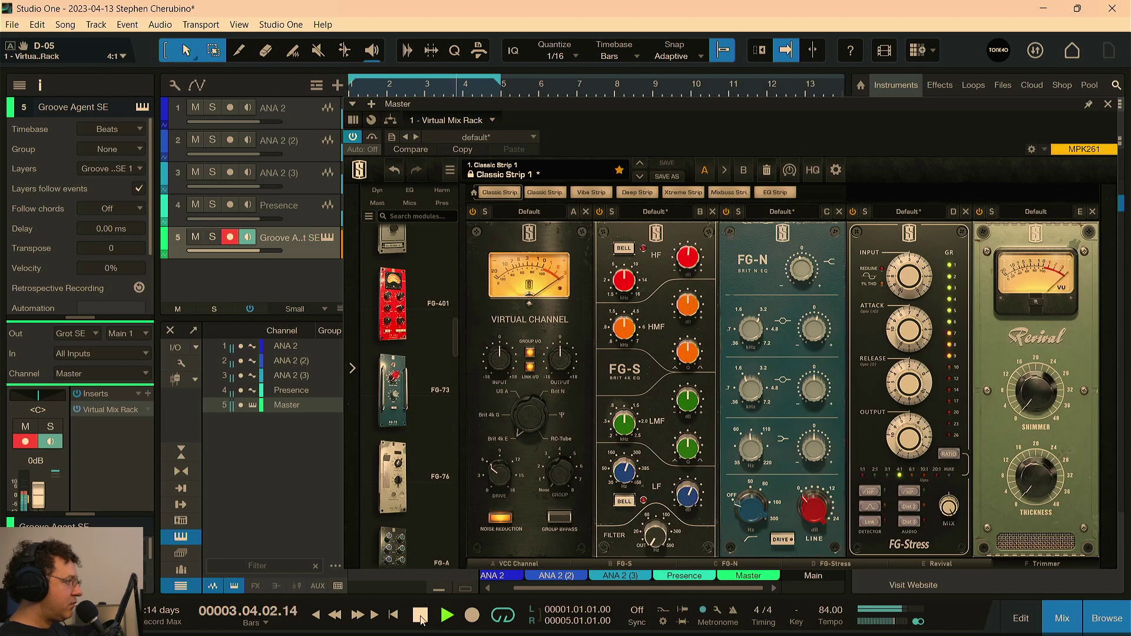
Close the Virtual Mix Rack window and shrink the mixer to its smaller height
left_click_drag(614, 101, 548, 93)
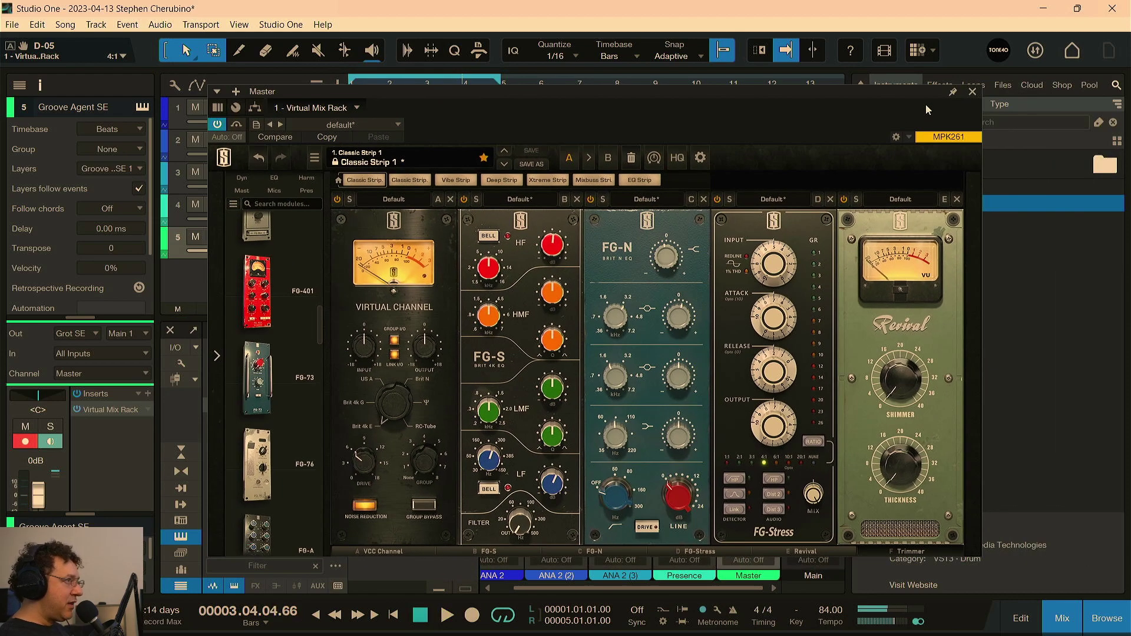
key("Escape")
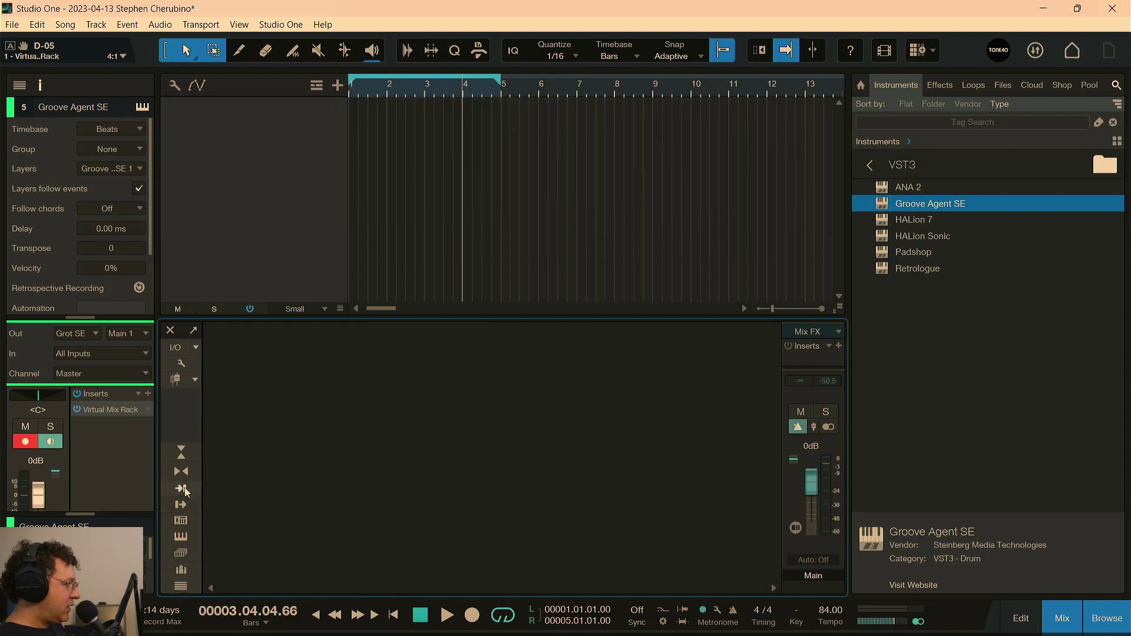
left_click(182, 451)
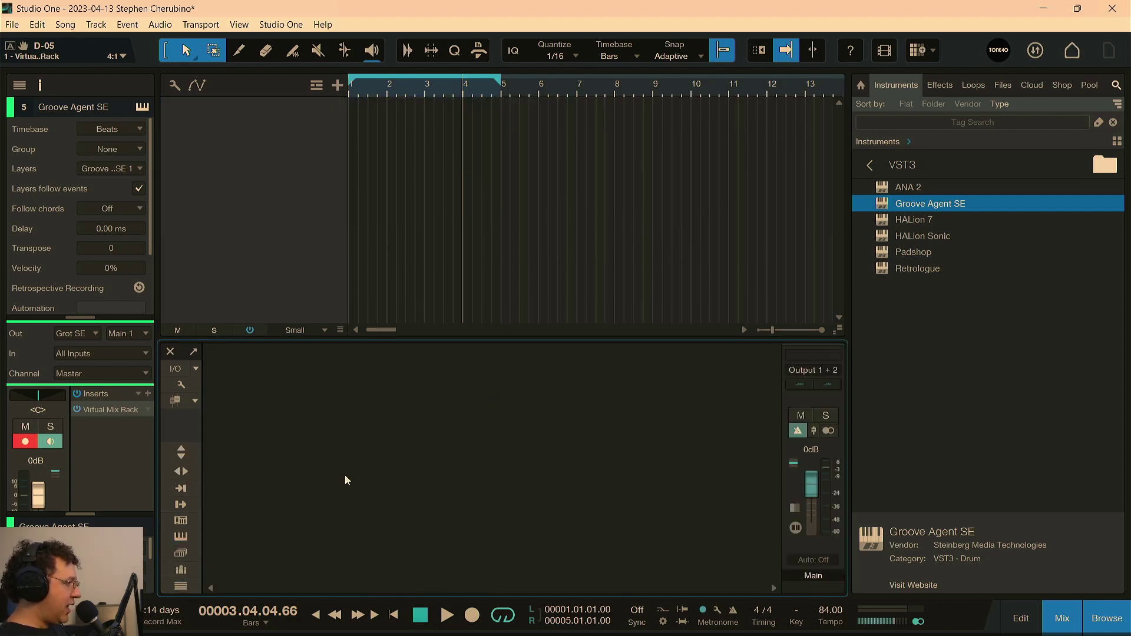
Cycle the mixer's side panels, ending with the channel list and strips shown
left_click(181, 569)
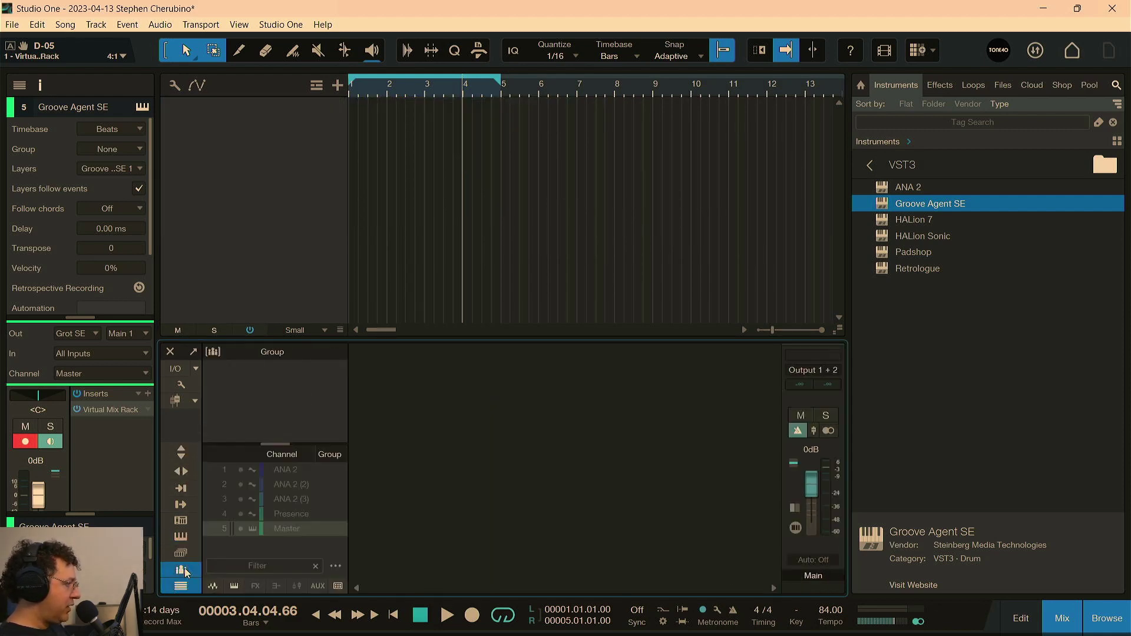
left_click(183, 538)
left_click(182, 554)
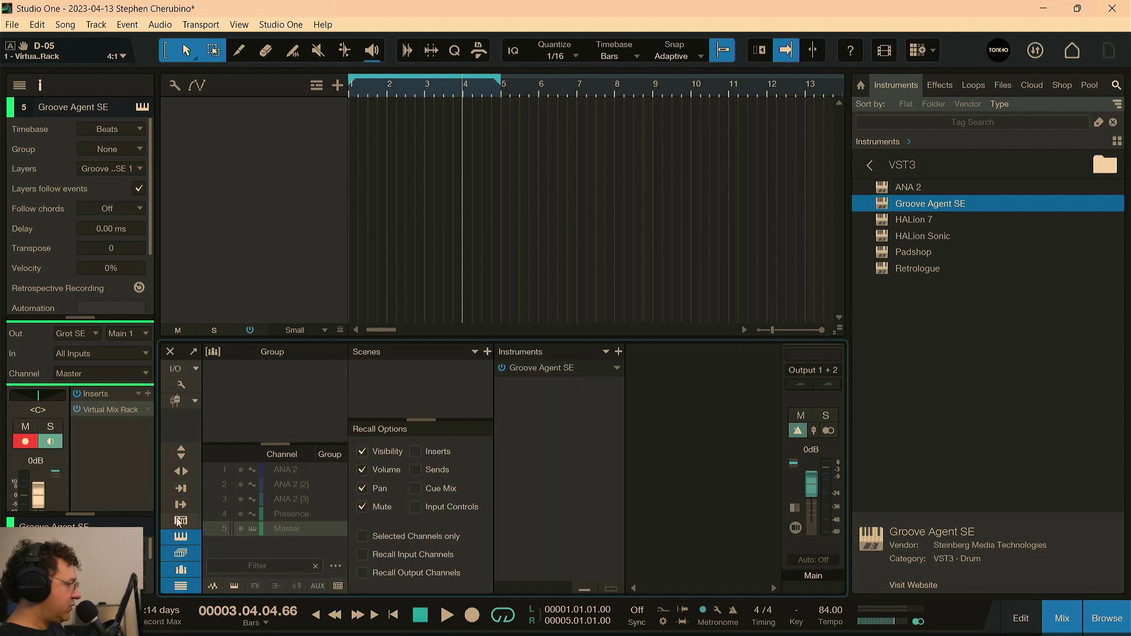
left_click(181, 521)
left_click(181, 521)
left_click(181, 538)
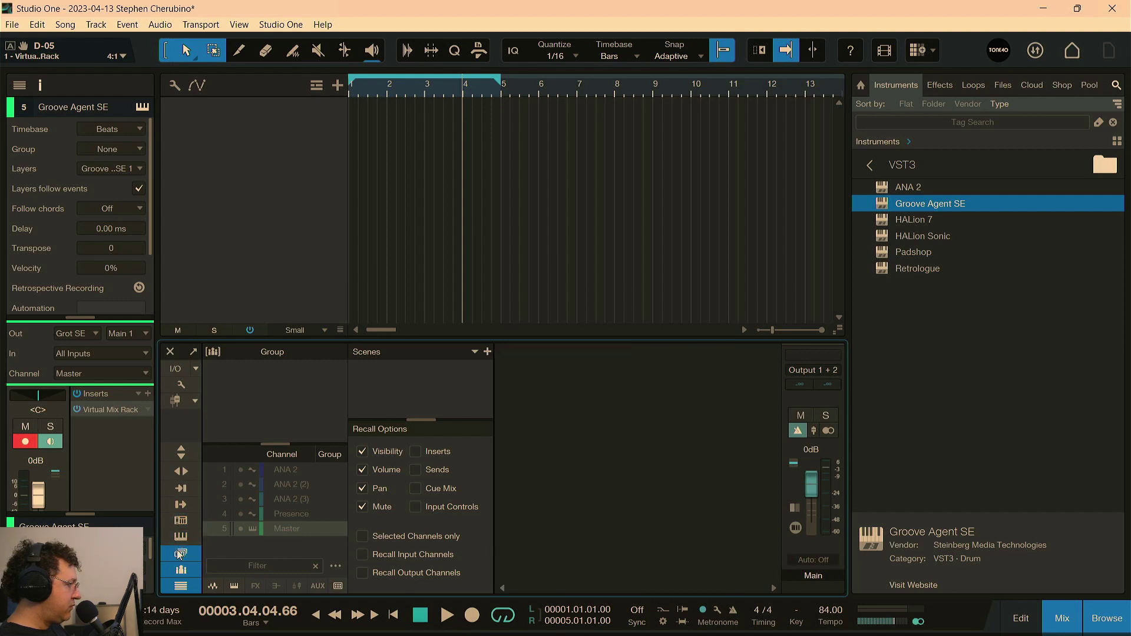
left_click(181, 553)
left_click(181, 569)
left_click(178, 586)
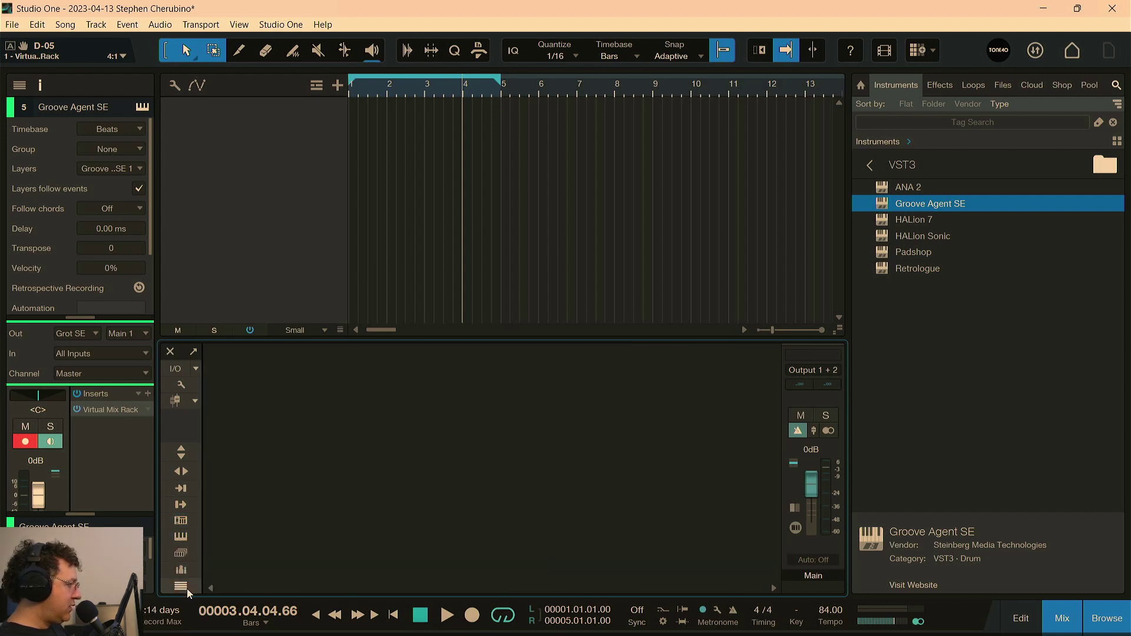
left_click(186, 588)
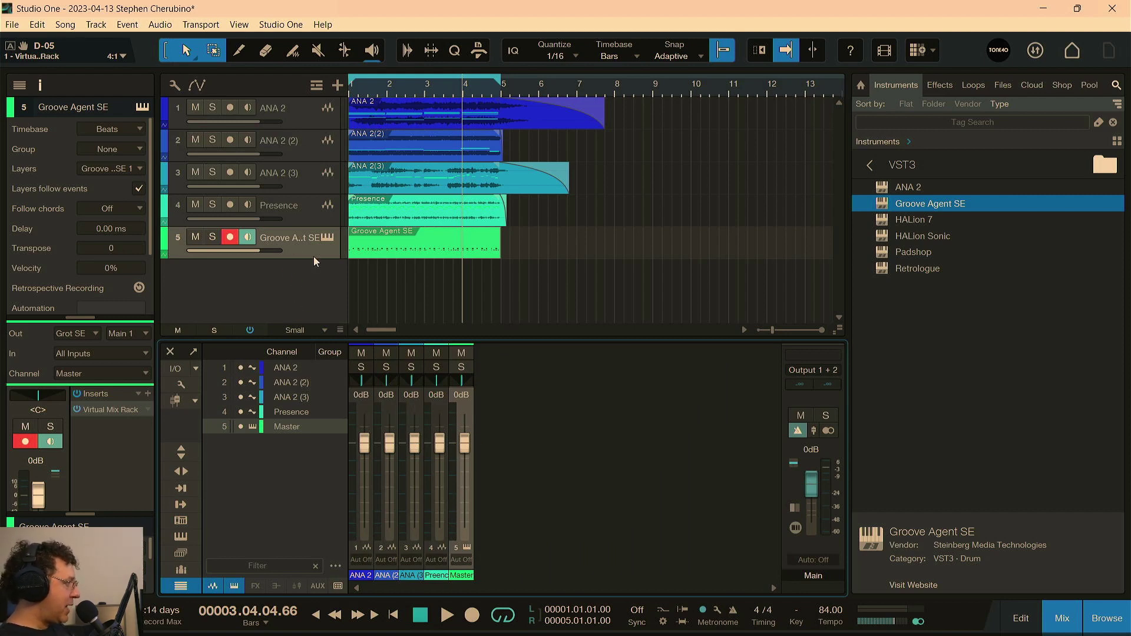
Bypass the drums' Virtual Mix Rack insert and play from the song start
left_click(77, 409)
key("Home")
key("space")
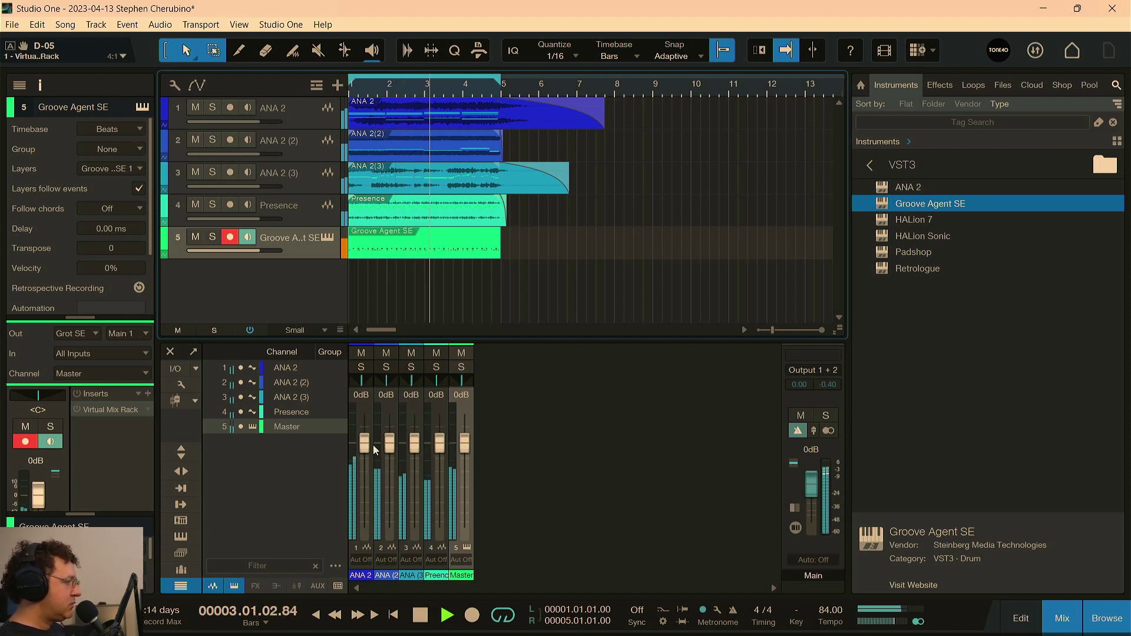
Pull the ANA 2 fader down to -oo, stop playback, and place the playhead near bar 3
left_click_drag(365, 445, 369, 555)
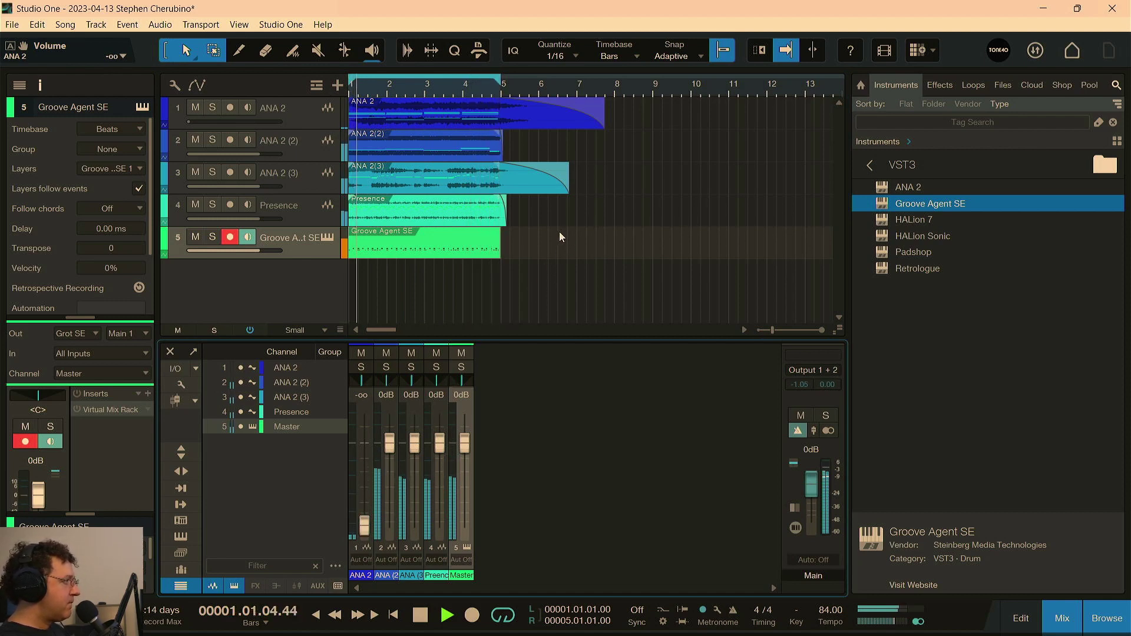
key("space")
left_click(455, 89)
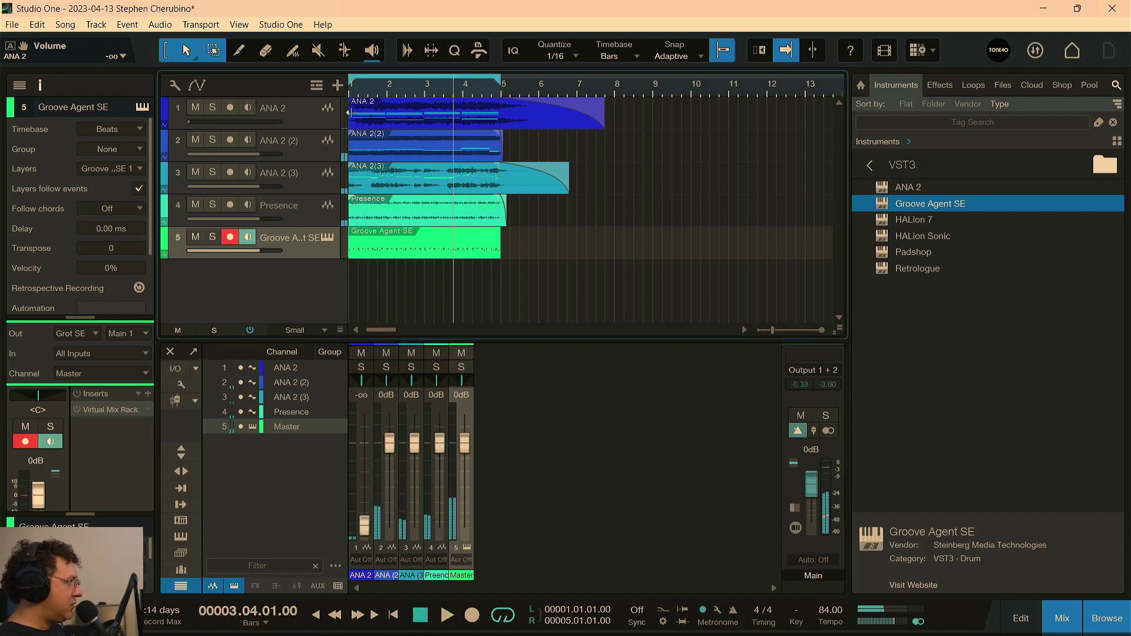
Add an Arranger track with an Intro section over bars 1–5, duplicated to bars 5–9
left_click(336, 88)
left_click(349, 164)
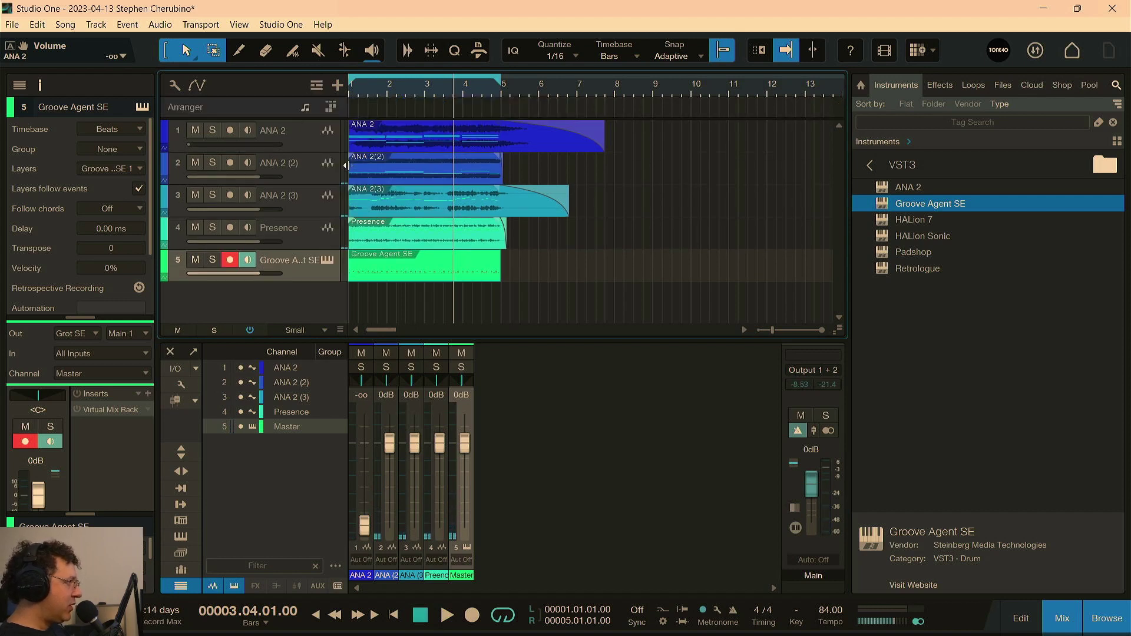
double_click(391, 113)
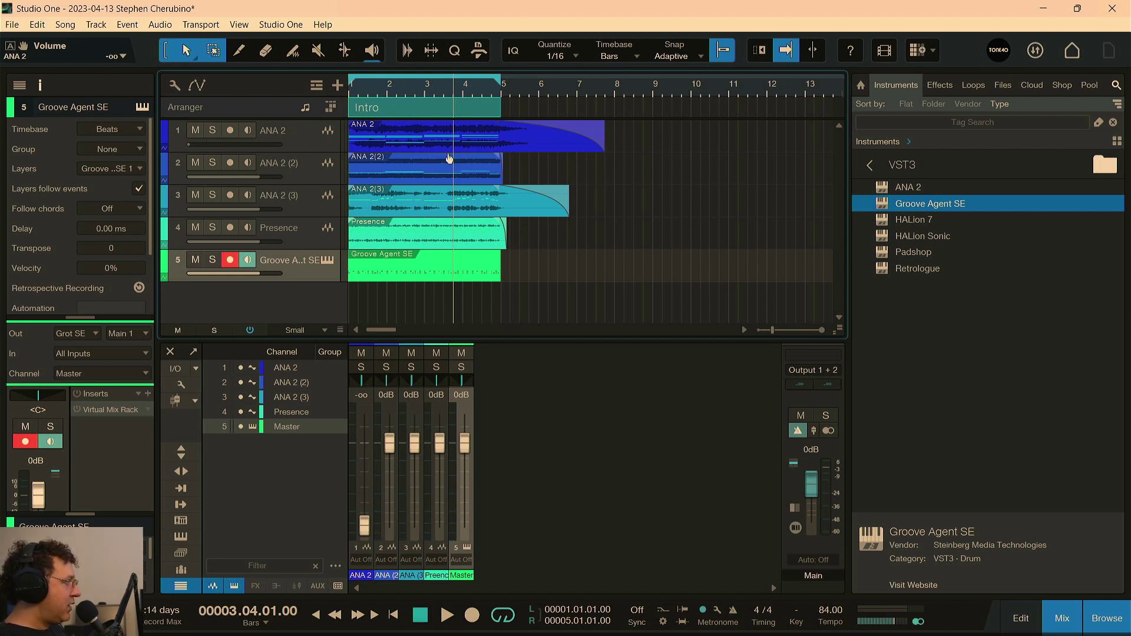
left_click(399, 108)
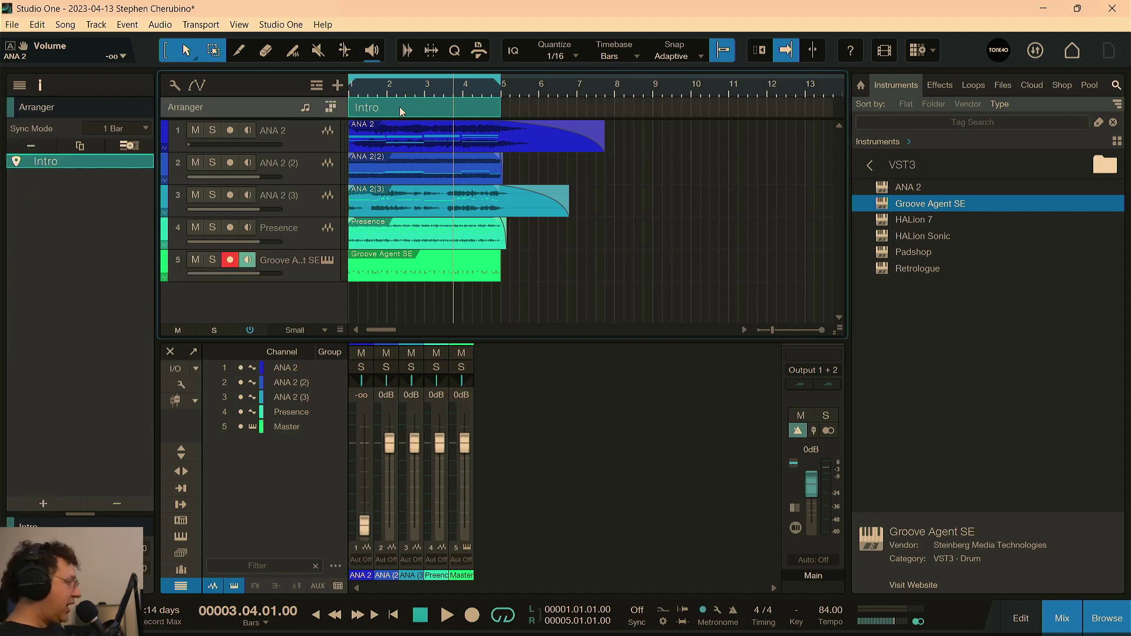
key("d")
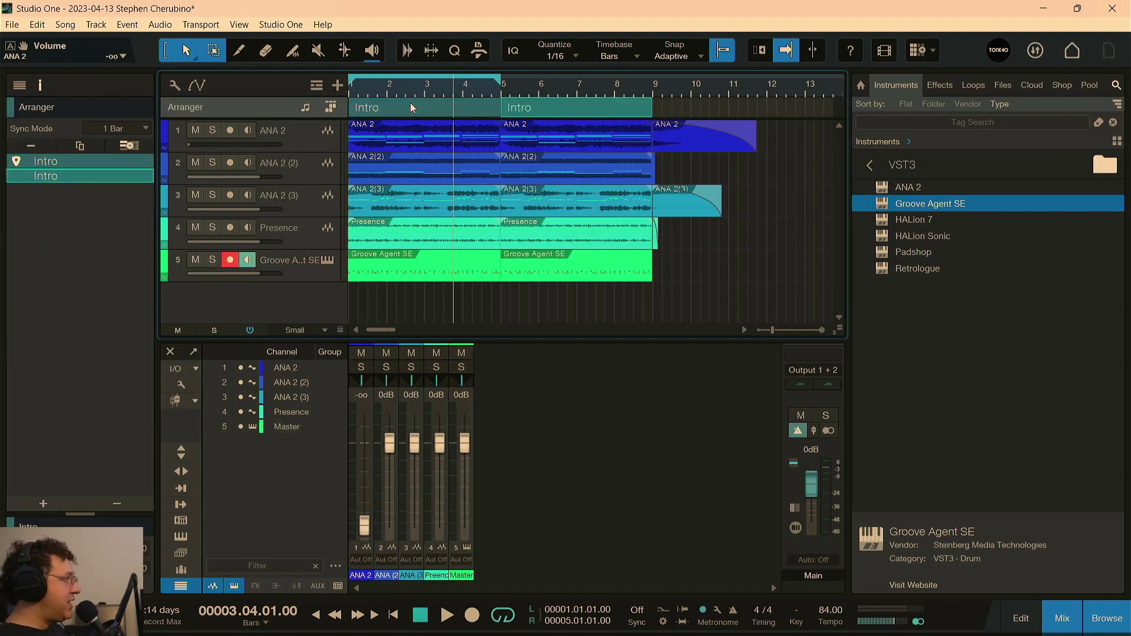
Rename the second arranger section to 'Verse'
left_click(519, 109)
right_click(520, 108)
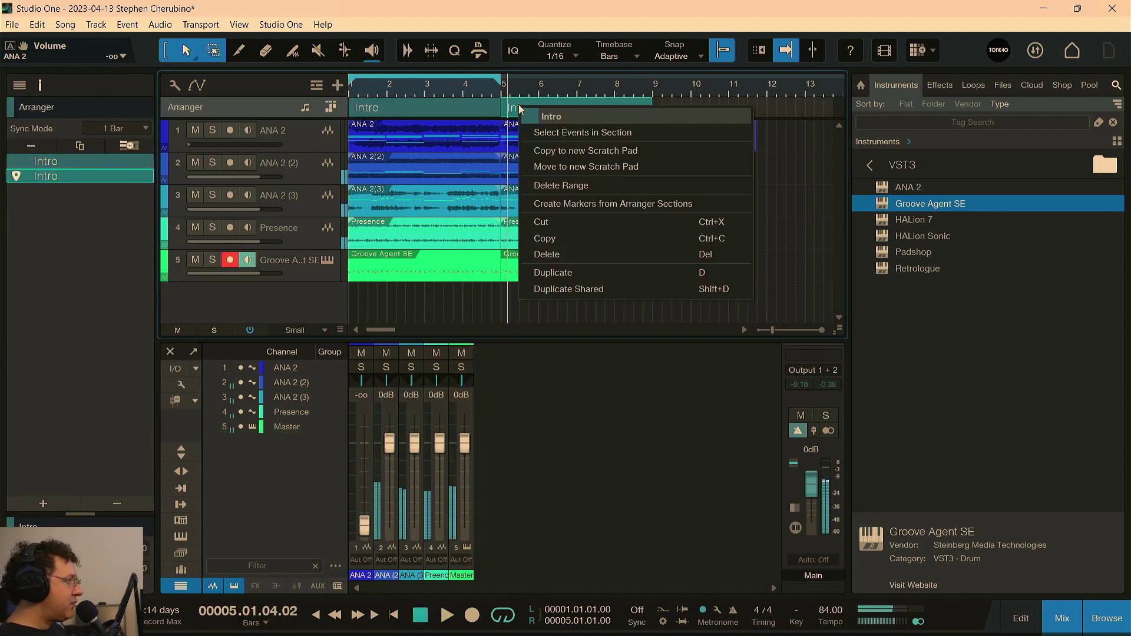
left_click(548, 114)
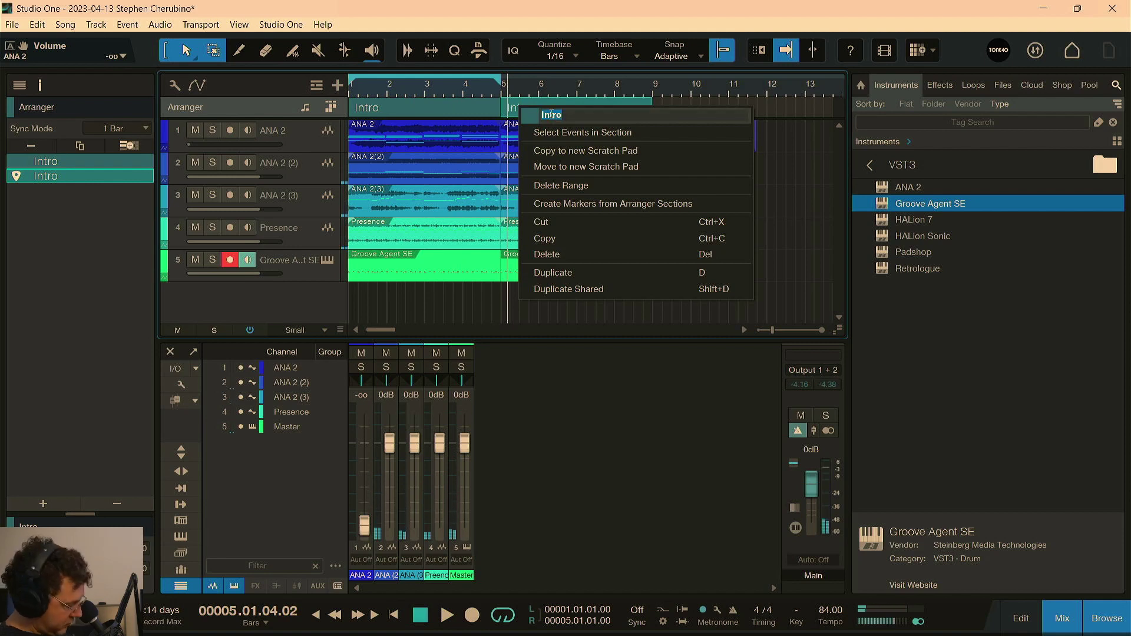
type("Verse")
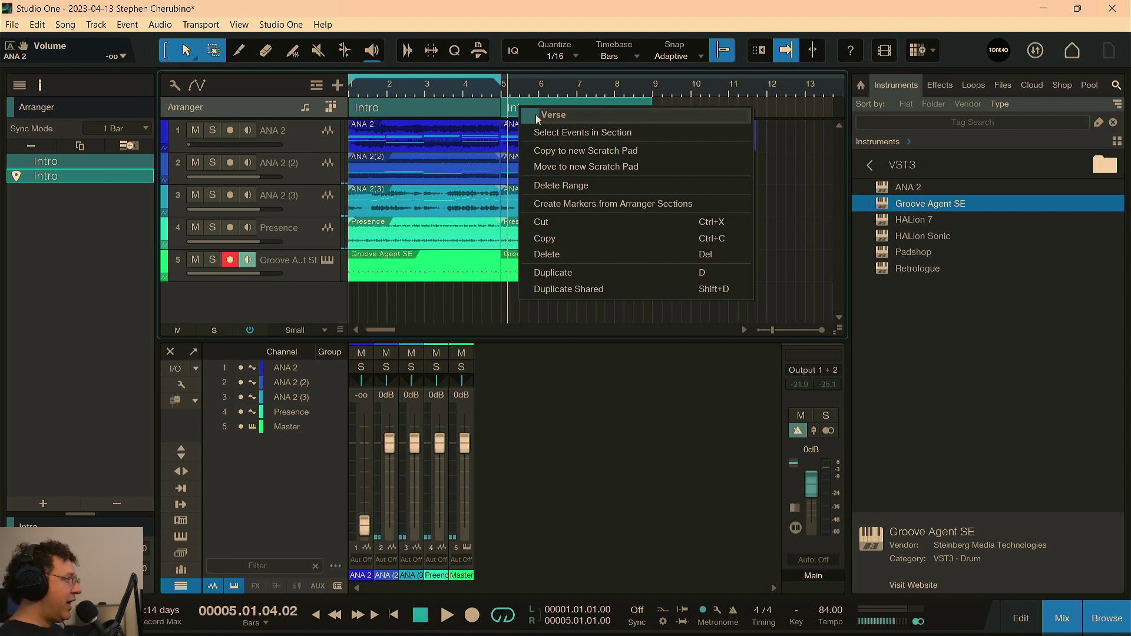
key("Return")
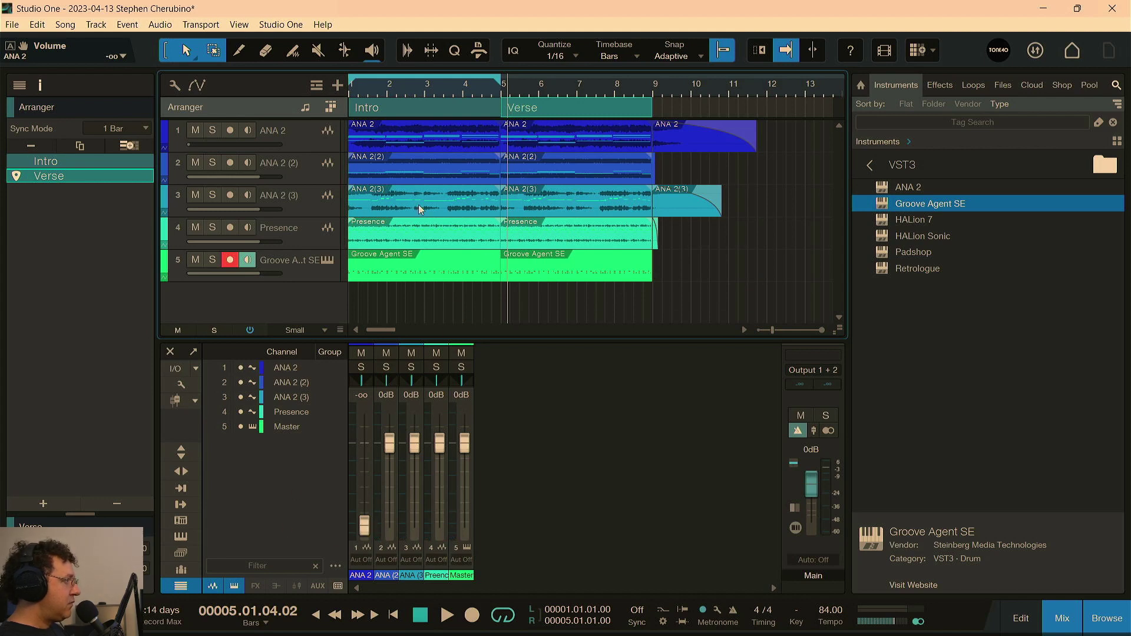
Delete the Intro ANA 2 event and extend the playing loop to end at bar 9
left_click(422, 132)
key("Delete")
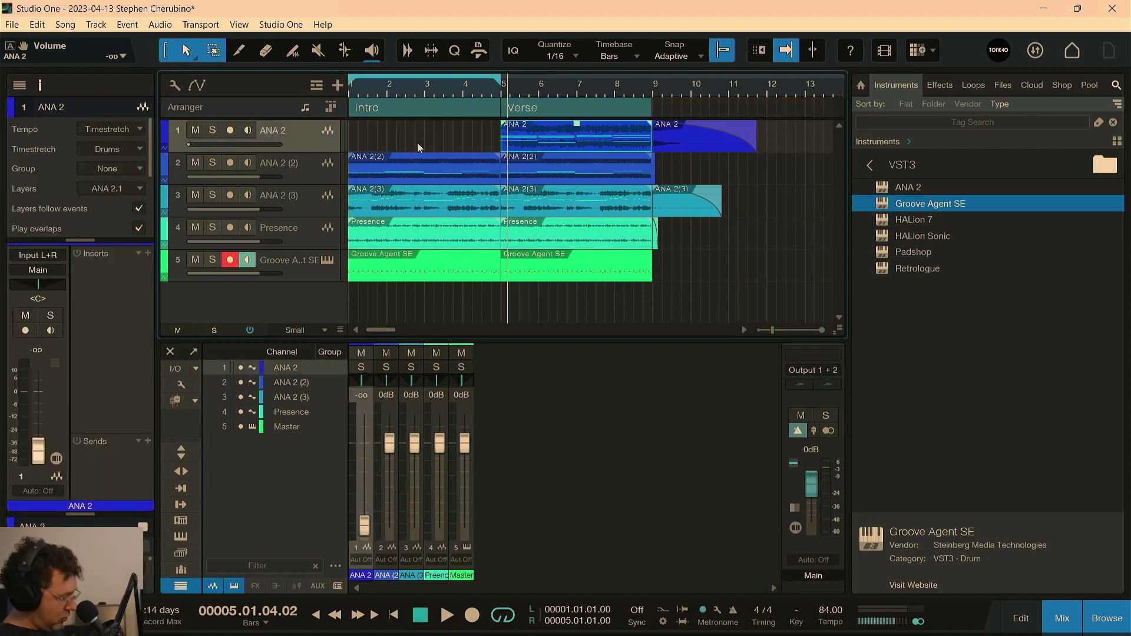
key("space")
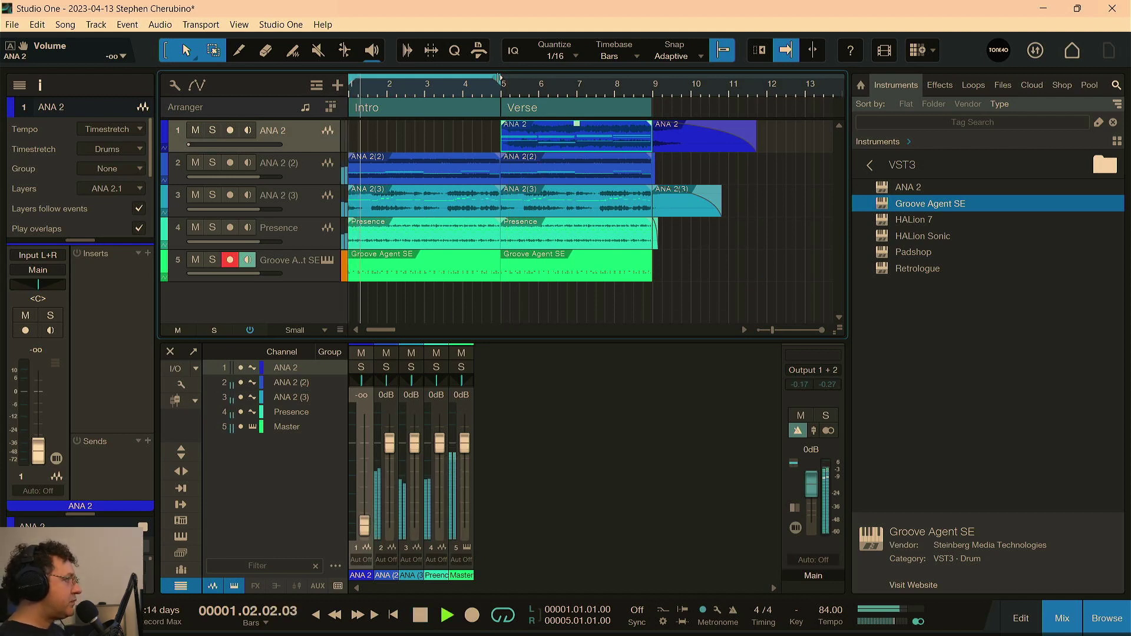
left_click_drag(499, 78, 653, 81)
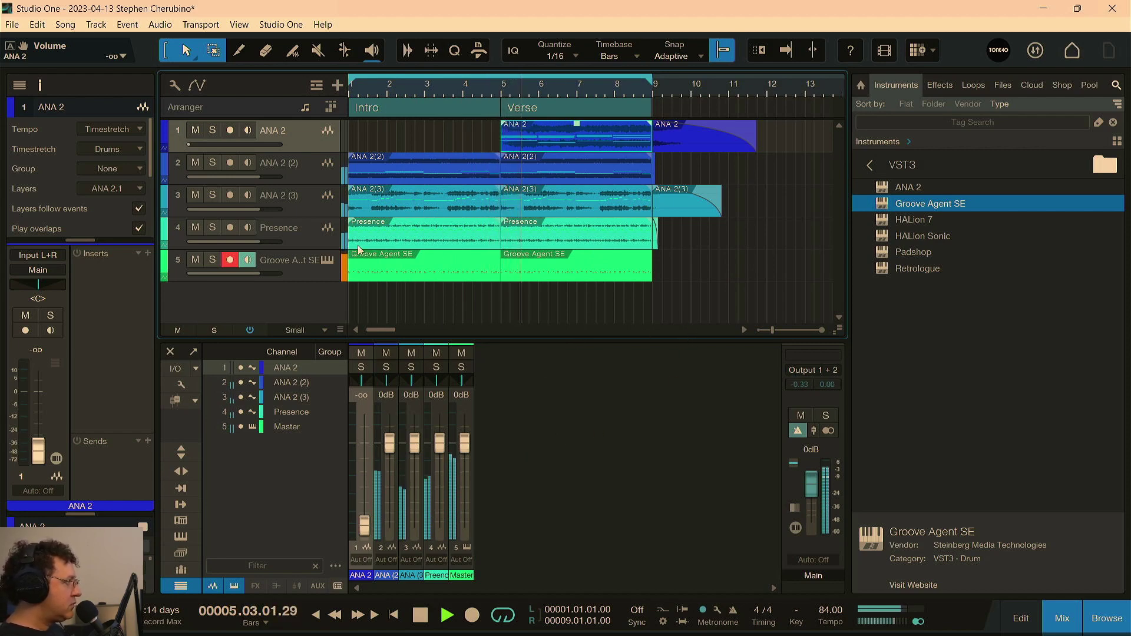
Set the ANA 2 fader to -3.5 dB and the Master fader to +4.4 dB
key("f")
left_click_drag(364, 523, 367, 454)
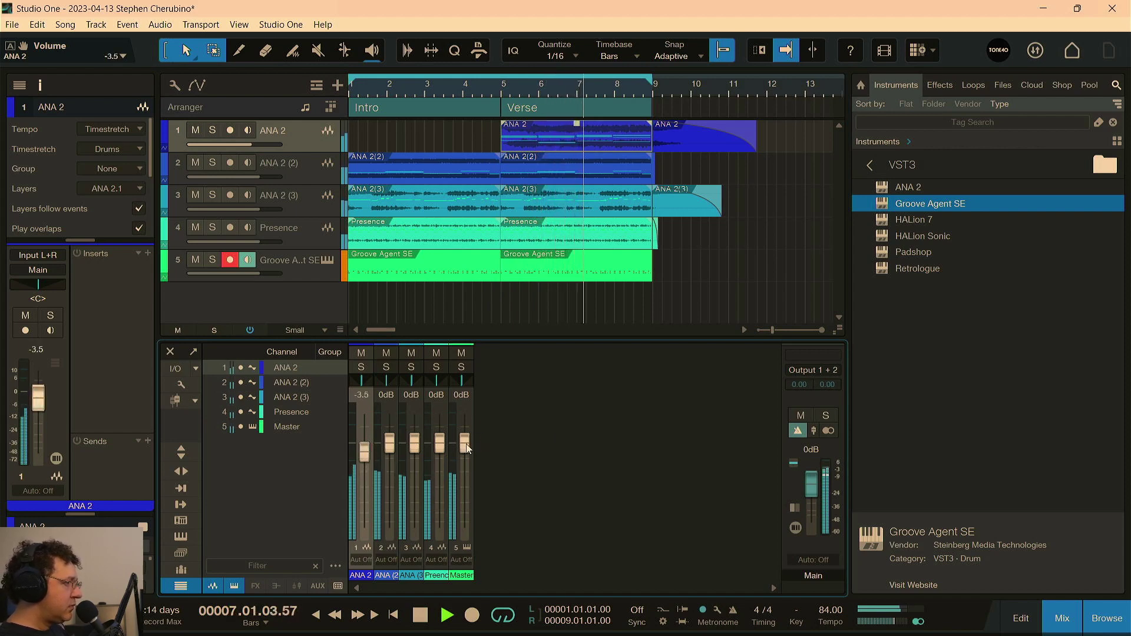
left_click_drag(466, 449, 465, 430)
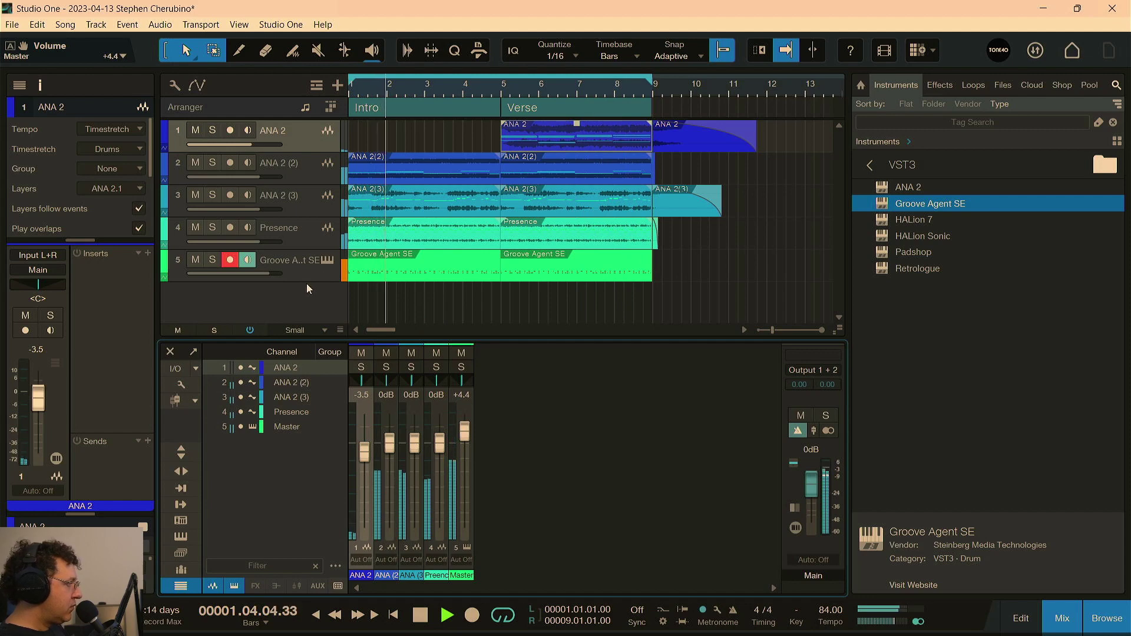
Stop playback, loop bars 5–9 covering the Verse, and select the Groove Agent SE track
key("space")
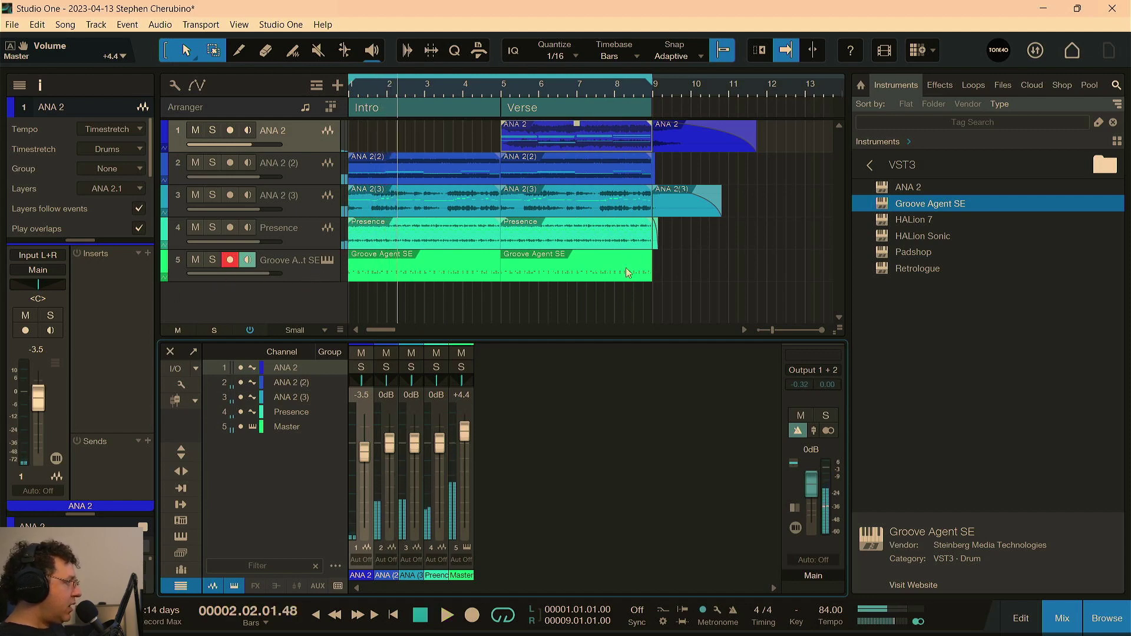
left_click_drag(502, 70, 652, 74)
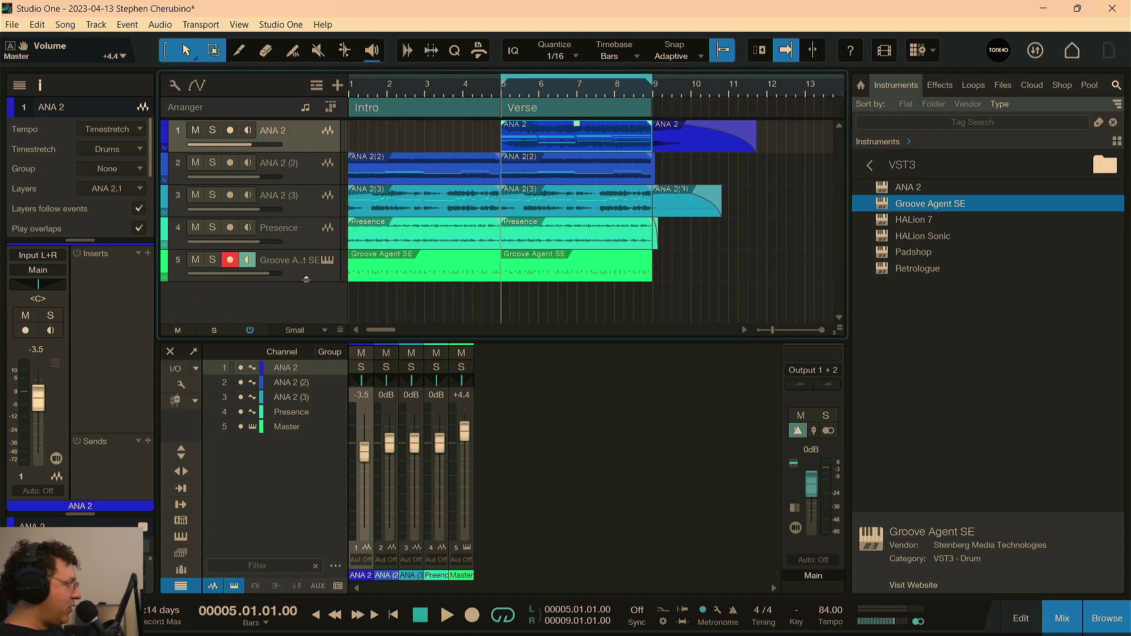
left_click(305, 279)
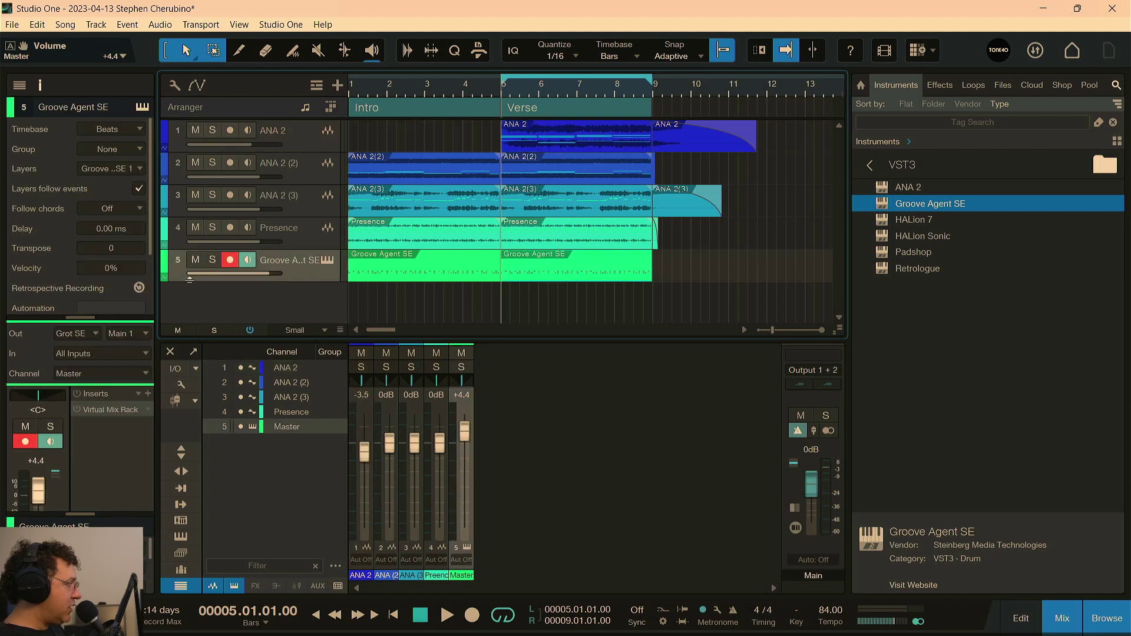
Open the drums' Virtual Mix Rack and re-enable its processing during playback
left_click(95, 411)
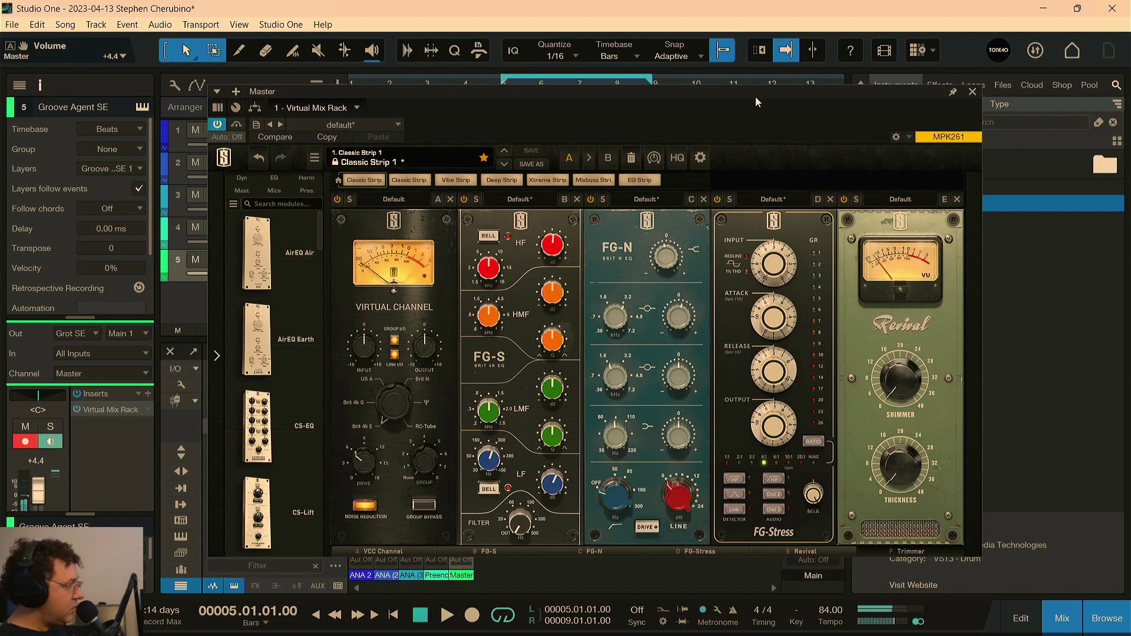
key("space")
mouse_move(552, 261)
scroll(552, 261, "up", 2)
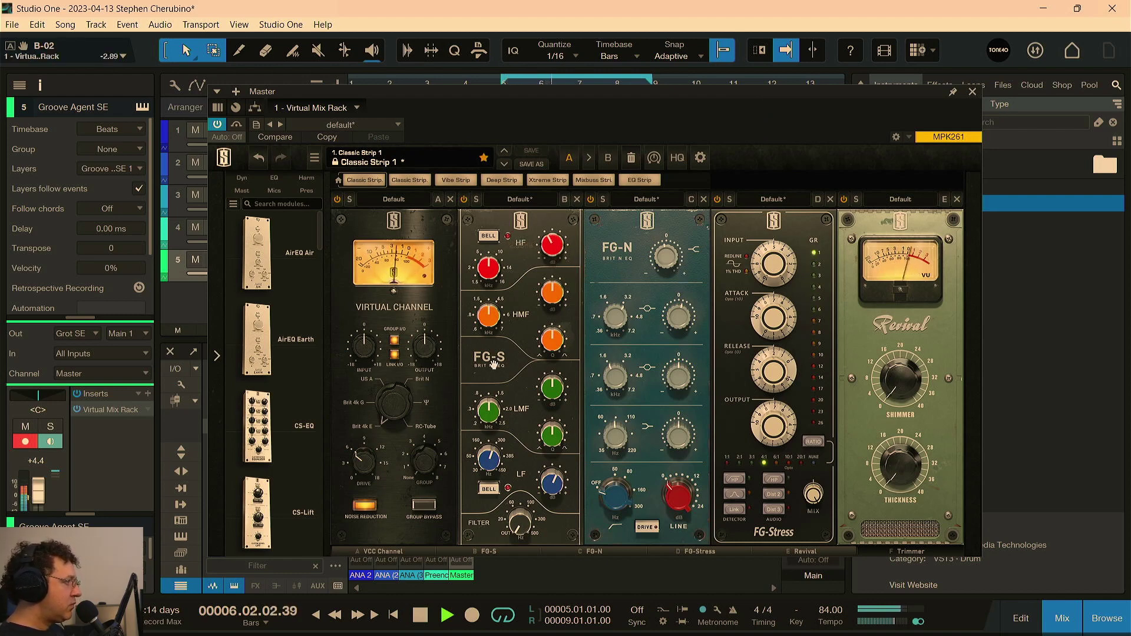
left_click(217, 125)
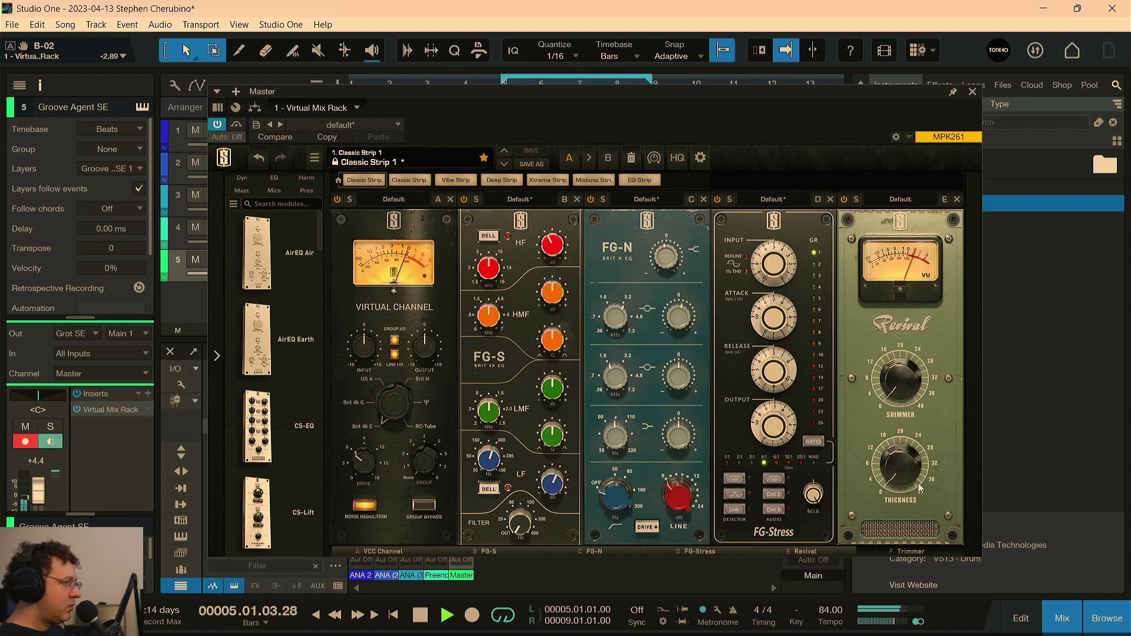
Raise Revival thickness, lower FG-Stress input, cut FG-N slightly, and close the rack
left_click_drag(918, 484, 882, 311)
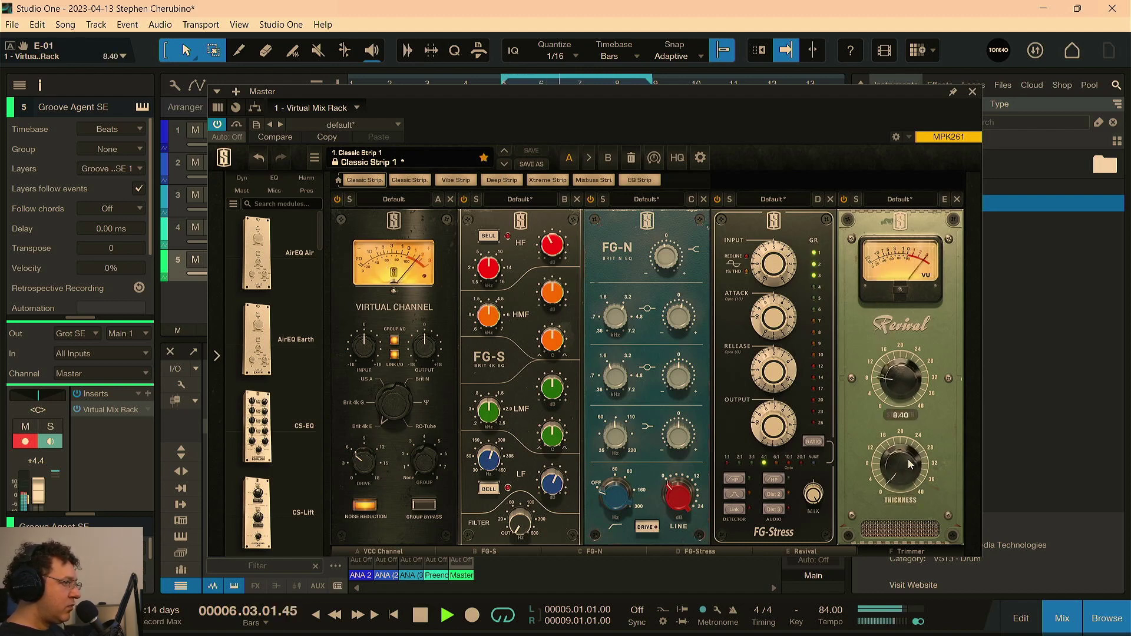
mouse_move(774, 265)
left_mouse_down()
mouse_move(775, 298)
mouse_move(773, 280)
left_mouse_up()
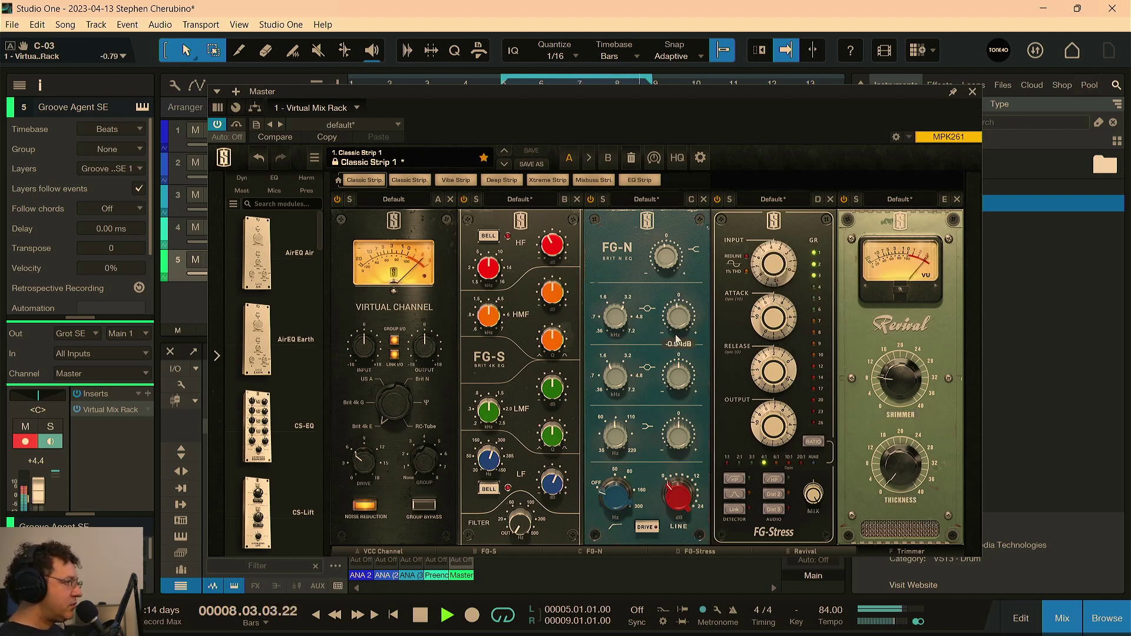
mouse_move(676, 340)
left_mouse_down()
mouse_move(663, 327)
mouse_move(679, 323)
left_mouse_up()
key("space")
left_click(972, 91)
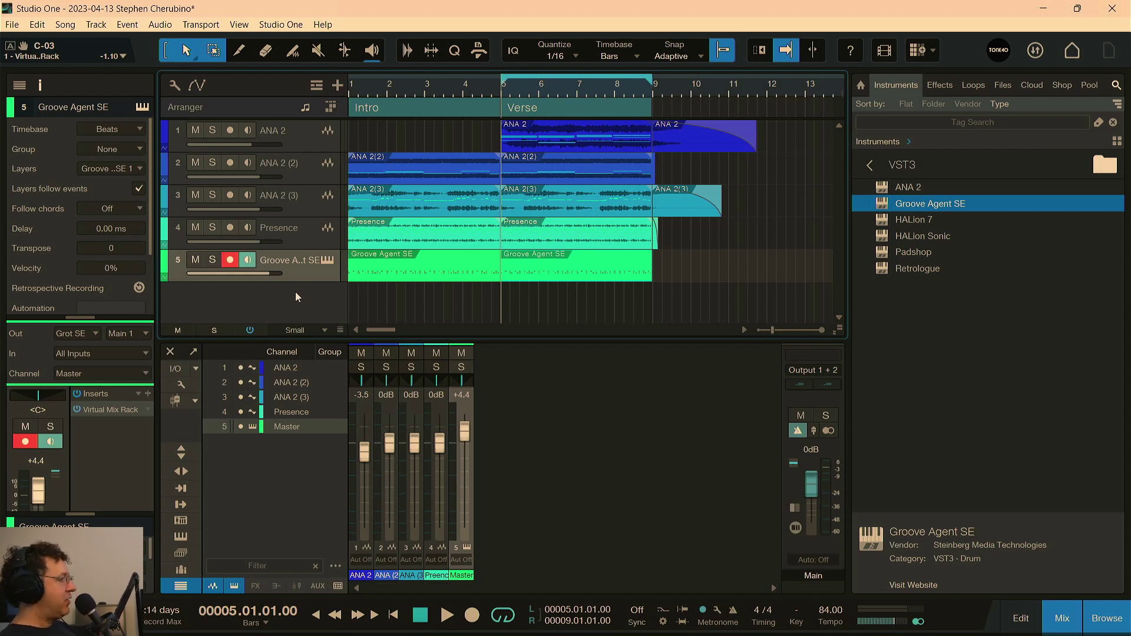
Disarm the drum track and add a new mono audio Track 6
left_click(238, 263)
right_click(260, 300)
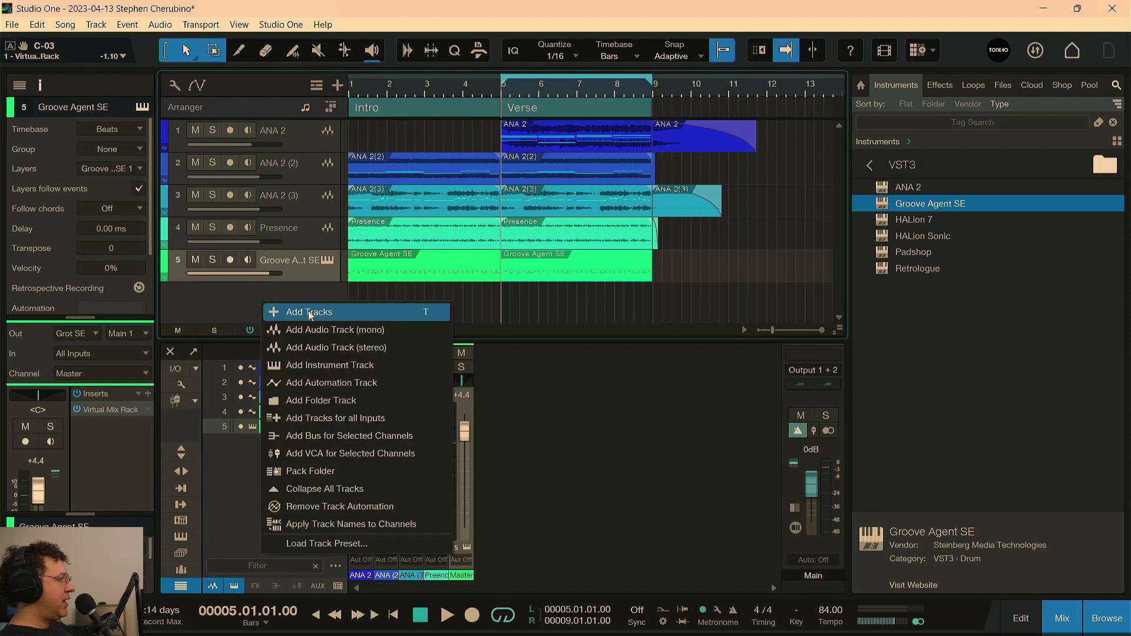
left_click(333, 330)
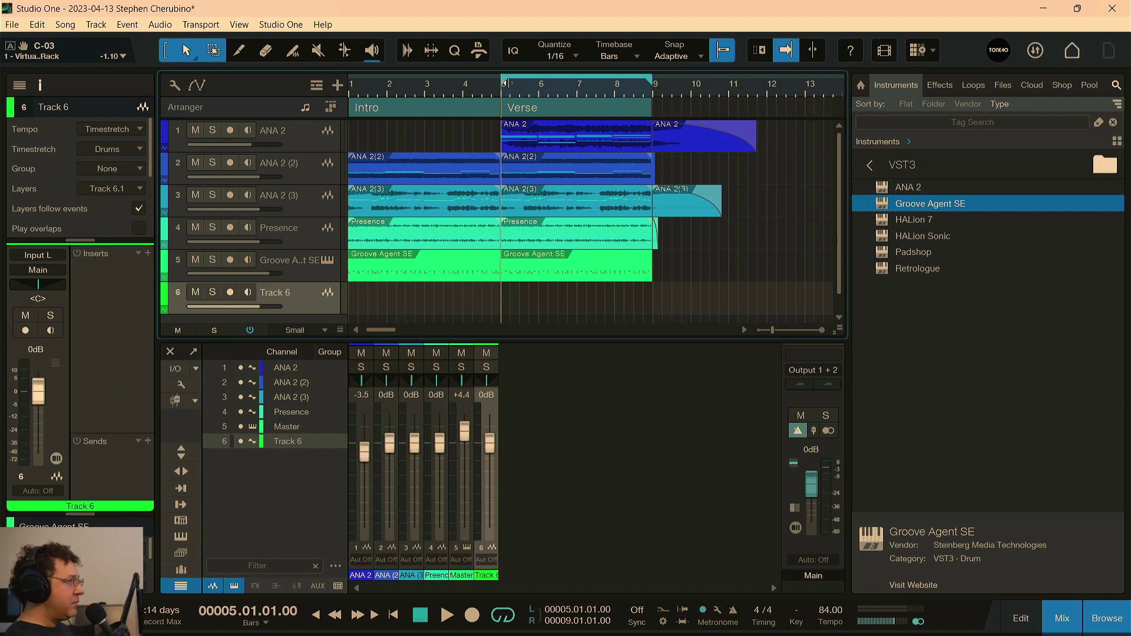
Solo, enlarge and record-arm Track 6, then record from bar 1 with a count-in
key("Home")
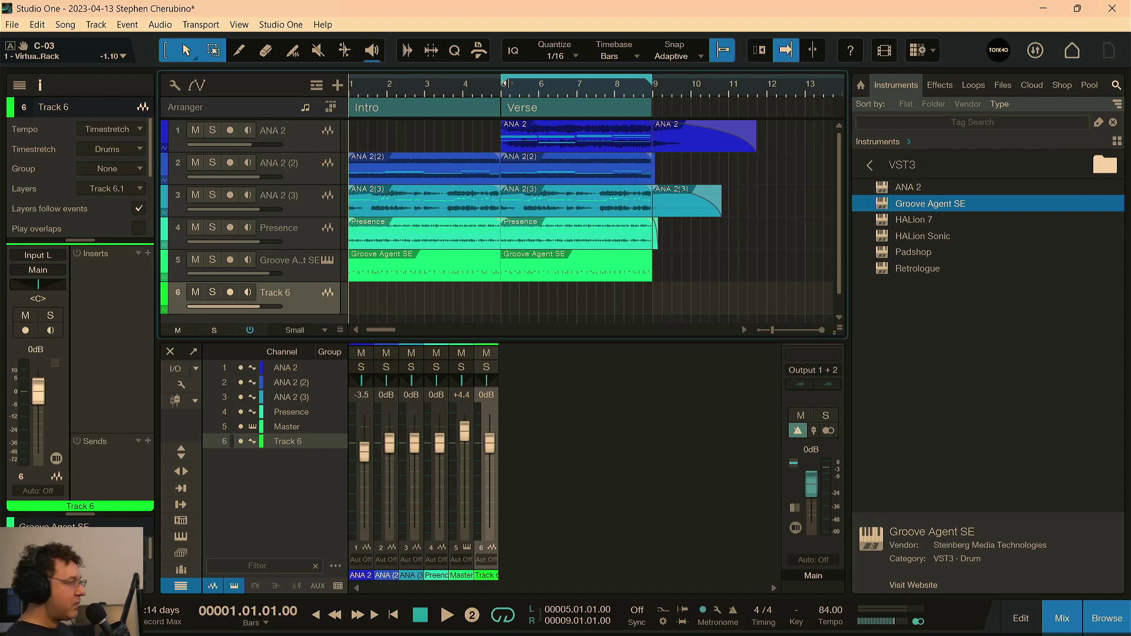
key("space")
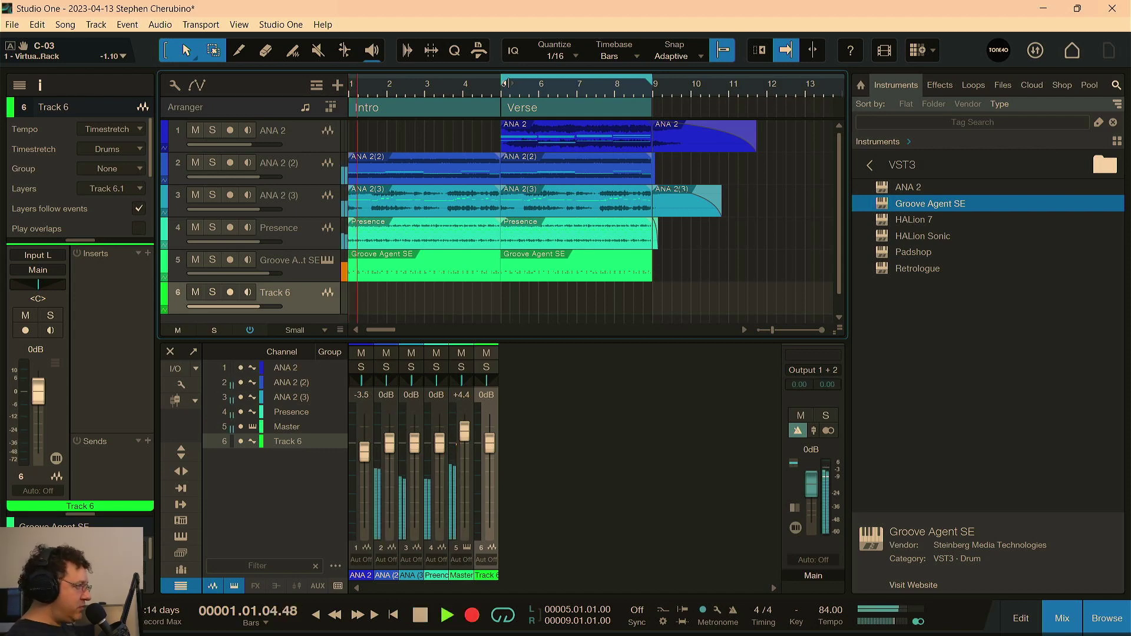
left_click(212, 292)
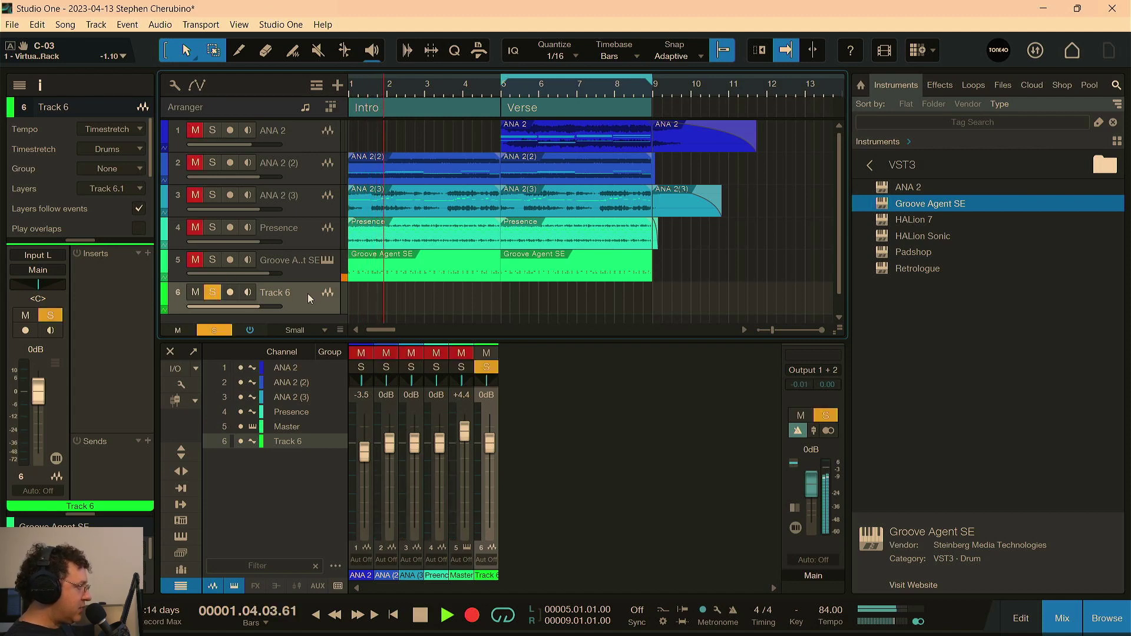
scroll(318, 289, "down", 1)
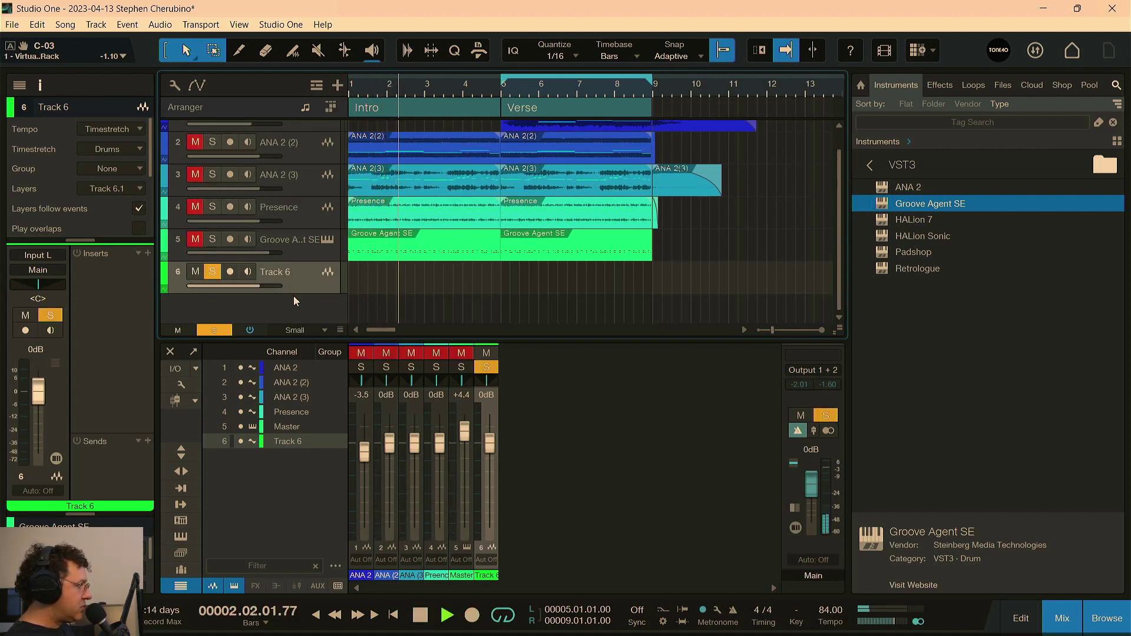
left_click_drag(294, 294, 290, 320)
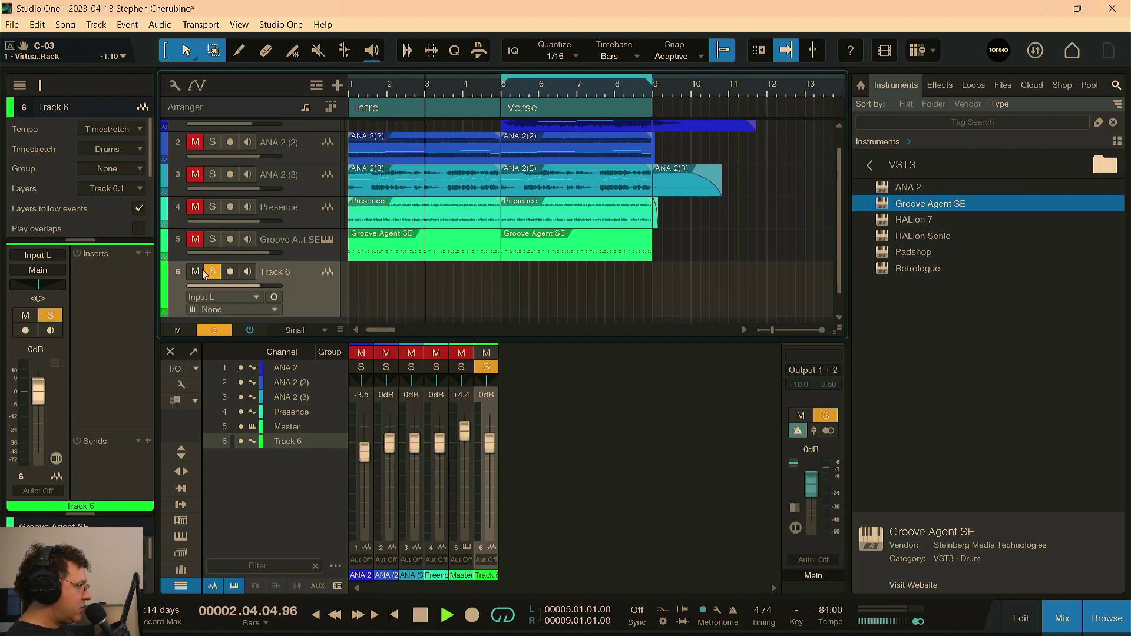
left_click(231, 272)
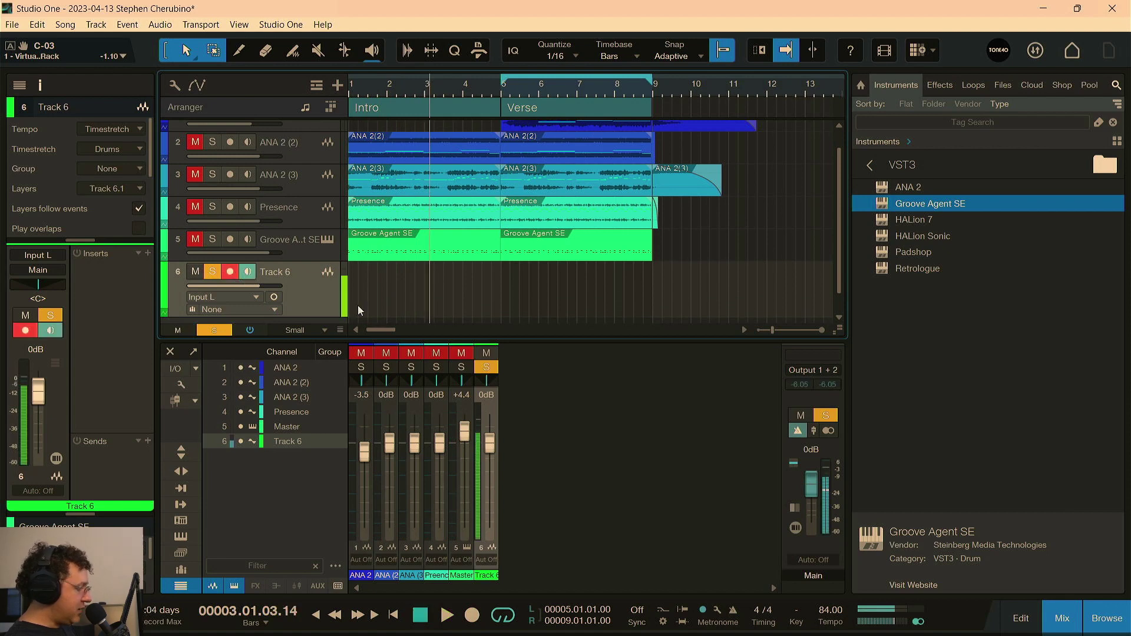
key("Home")
key("KP_Multiply")
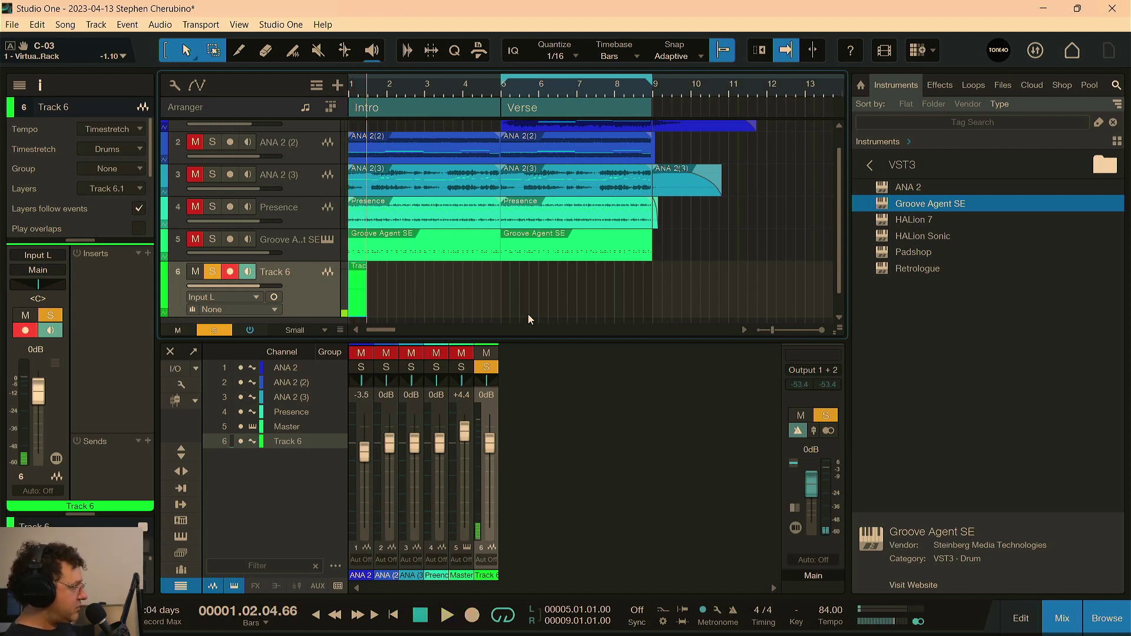
Unsolo Track 6, discard a first recorded take, and start a new take from the song start
left_click(213, 272)
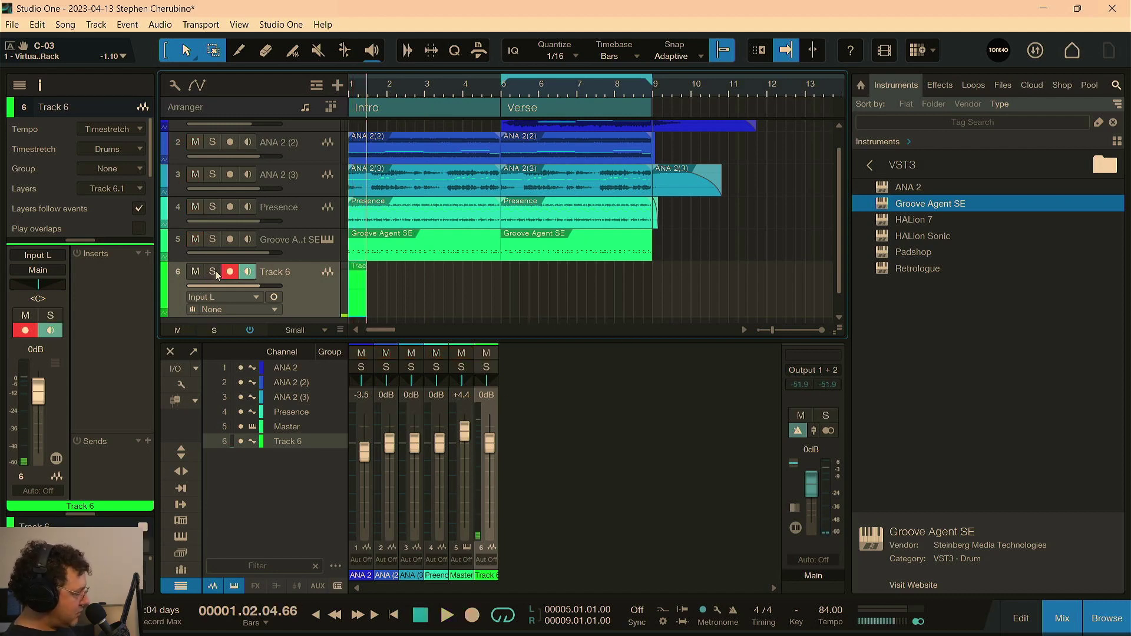
key("KP_Multiply")
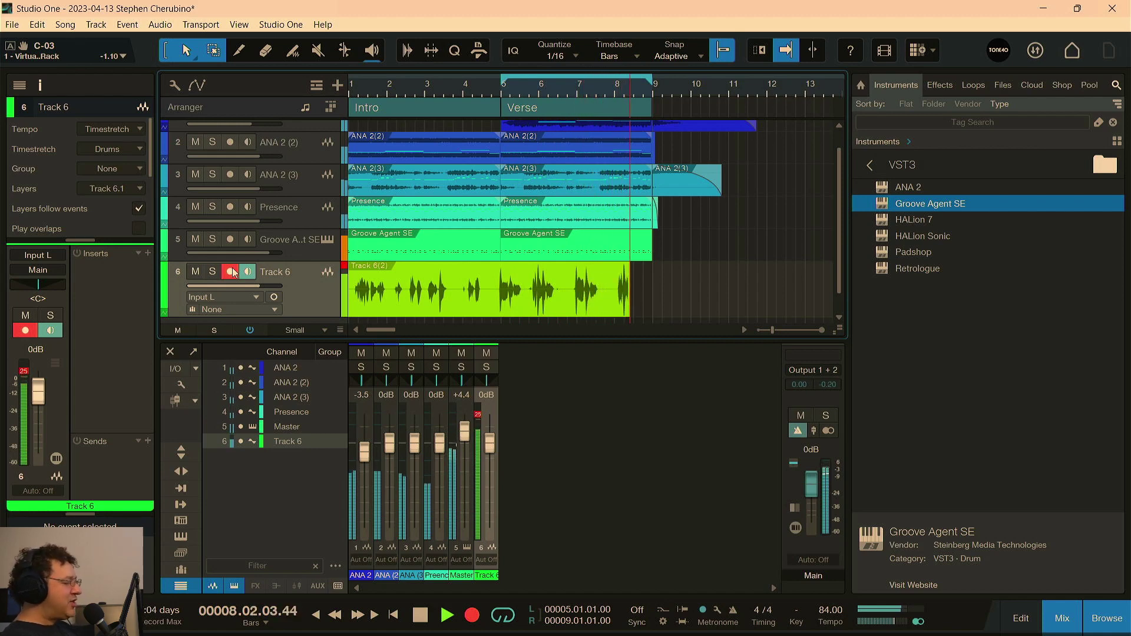
key("space")
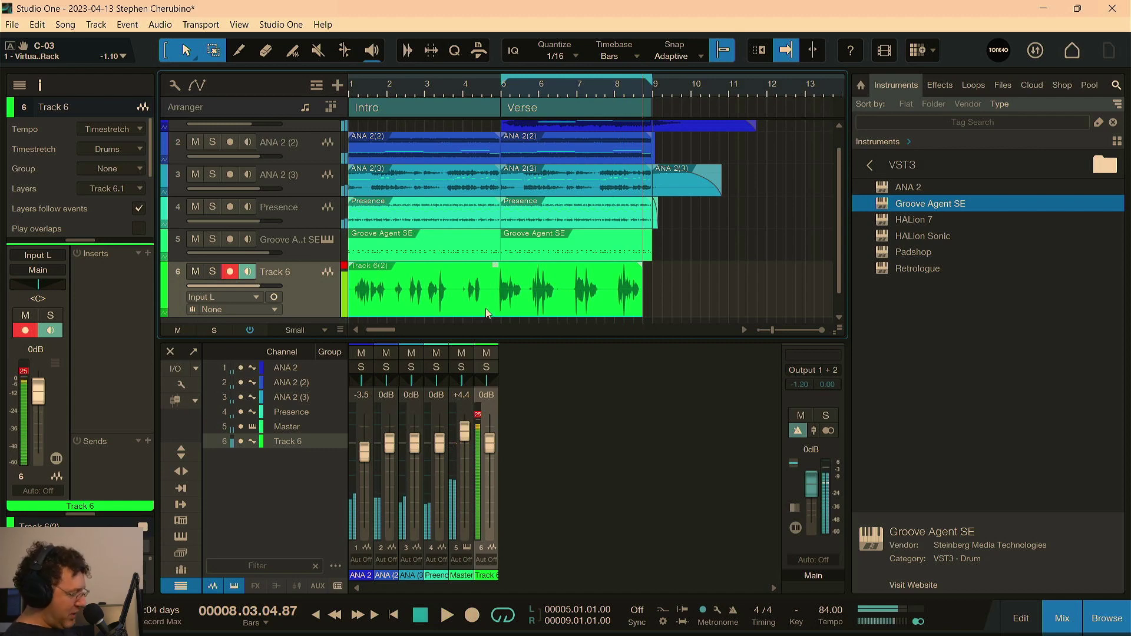
key("Home")
key("Delete")
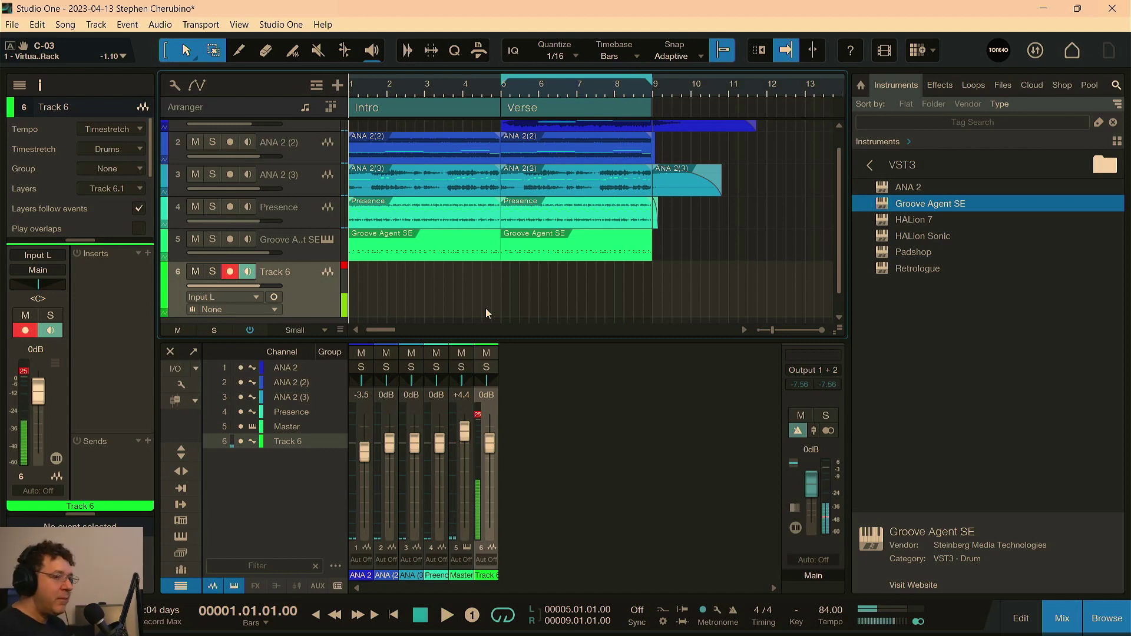
key("KP_Multiply")
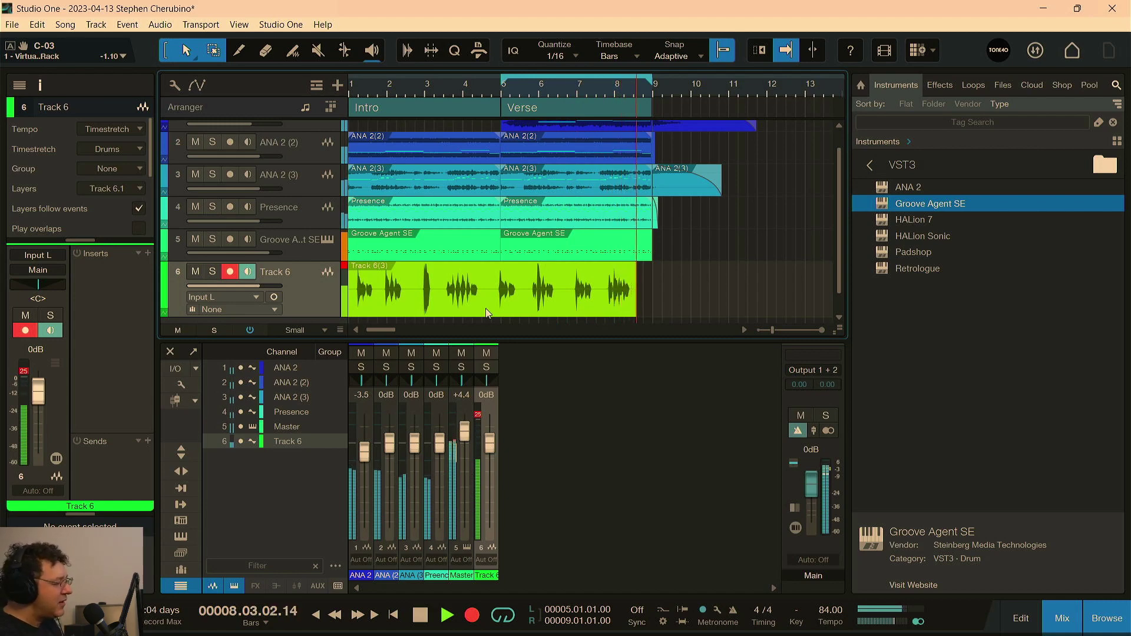
Stop recording, delete Track 6's Intro take, and extend the Verse take's start toward bar 4
key("space")
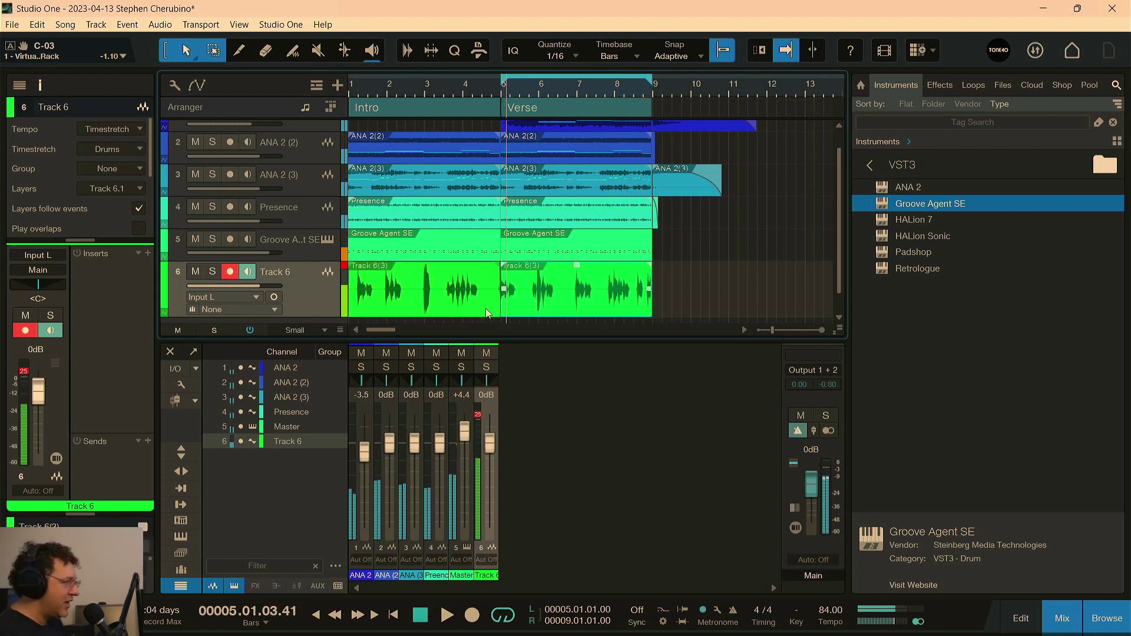
left_click(445, 307)
key("Delete")
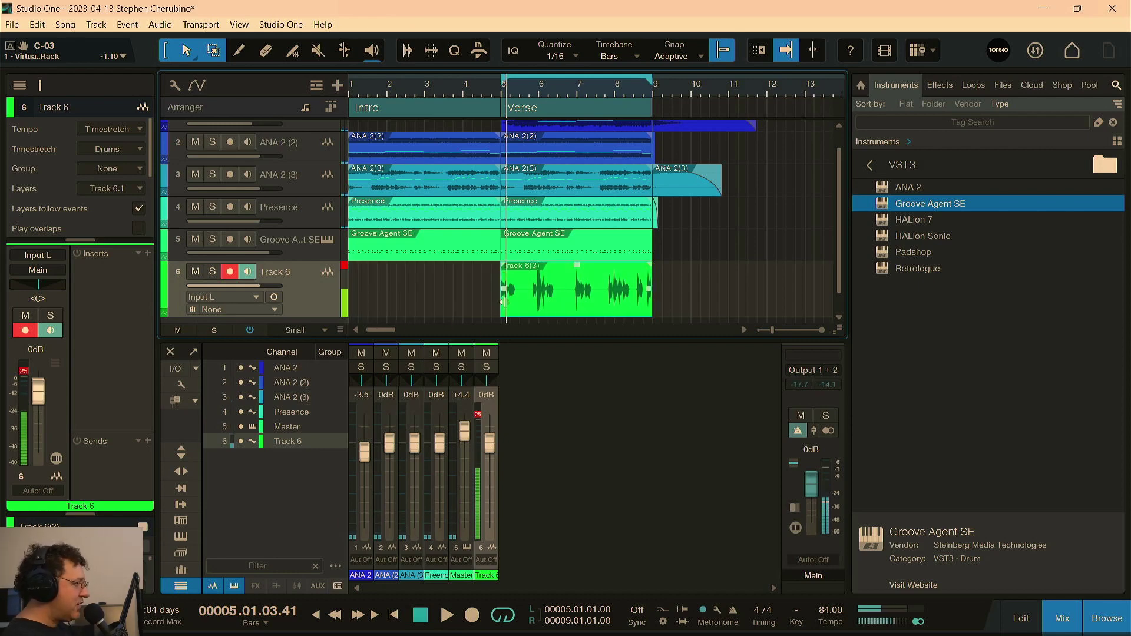
left_click_drag(501, 302, 481, 303)
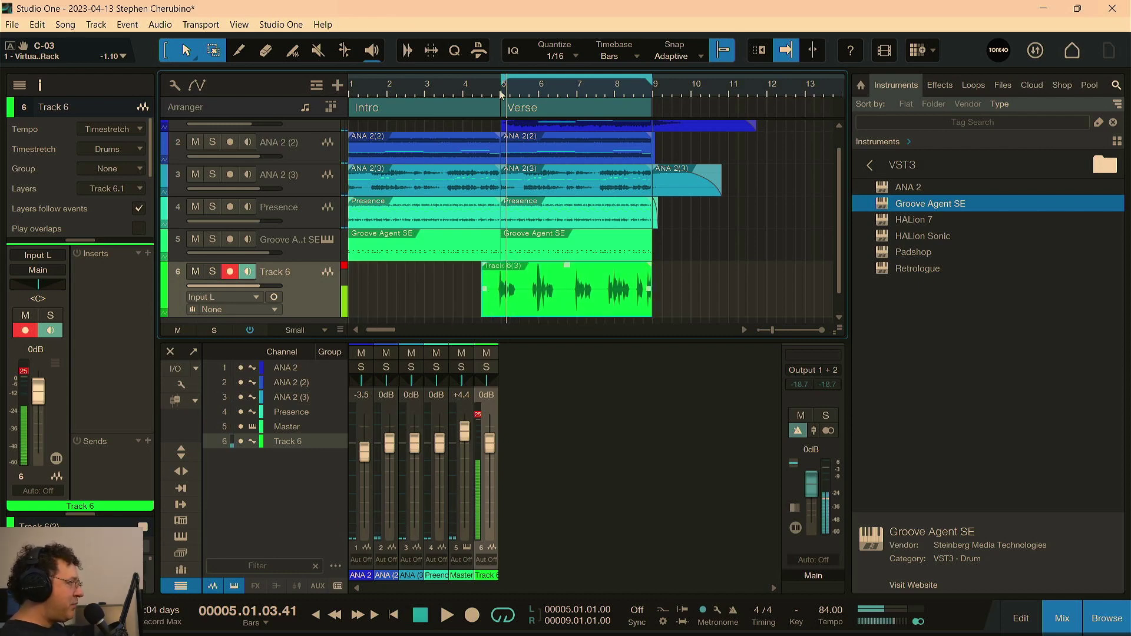
Disarm Track 6 and raise its volume to +10 dB while playing it back
key("space")
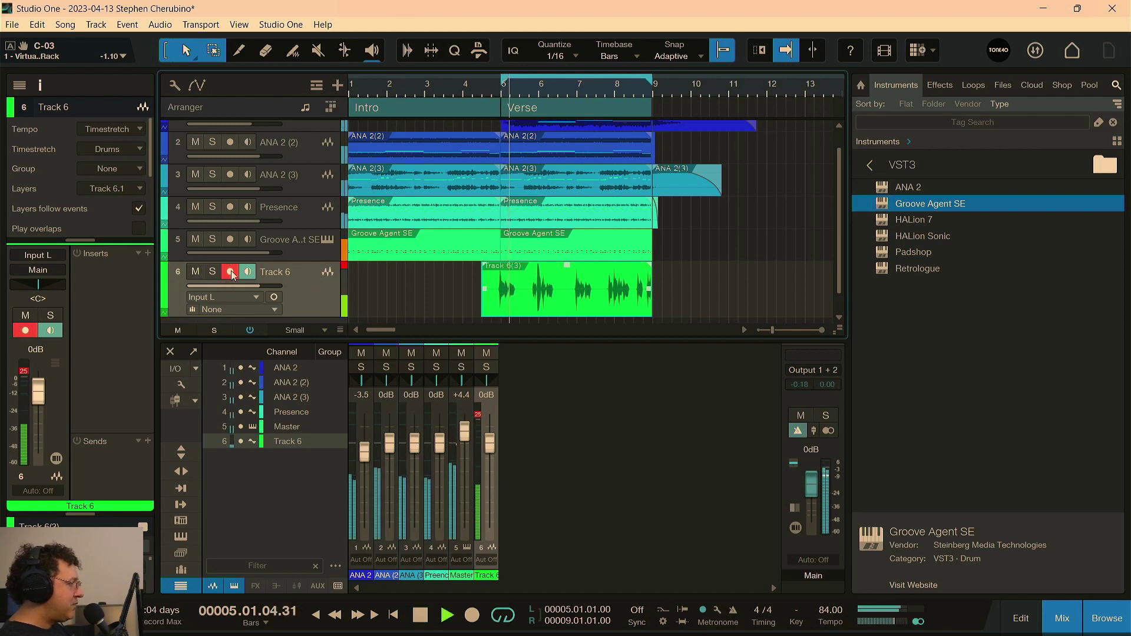
key("r")
left_click_drag(273, 291, 307, 299)
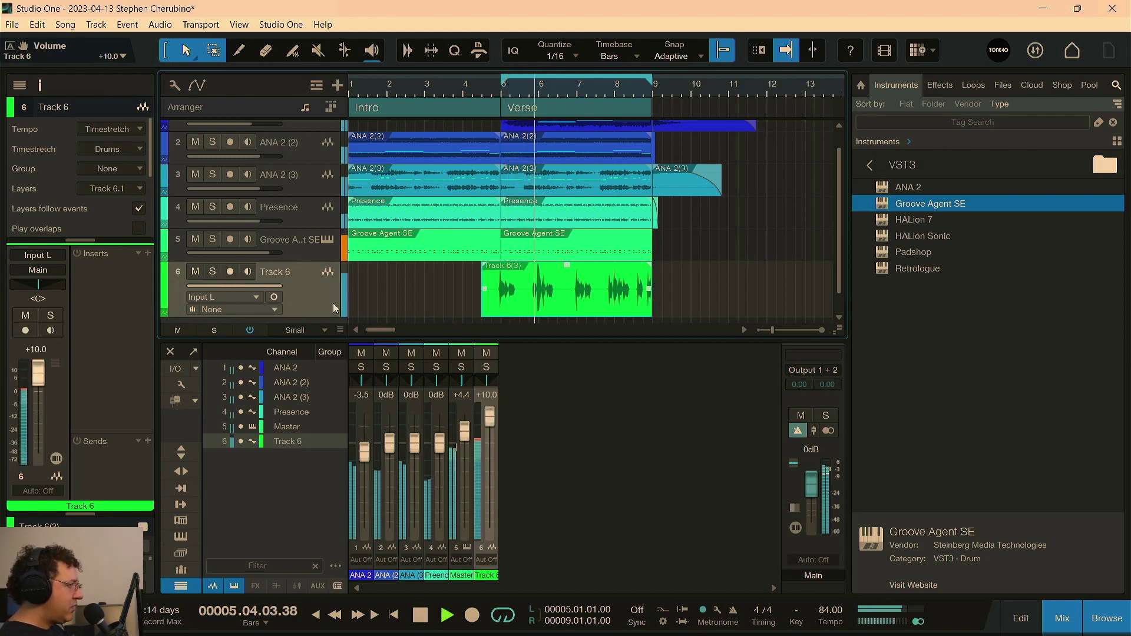
key("space")
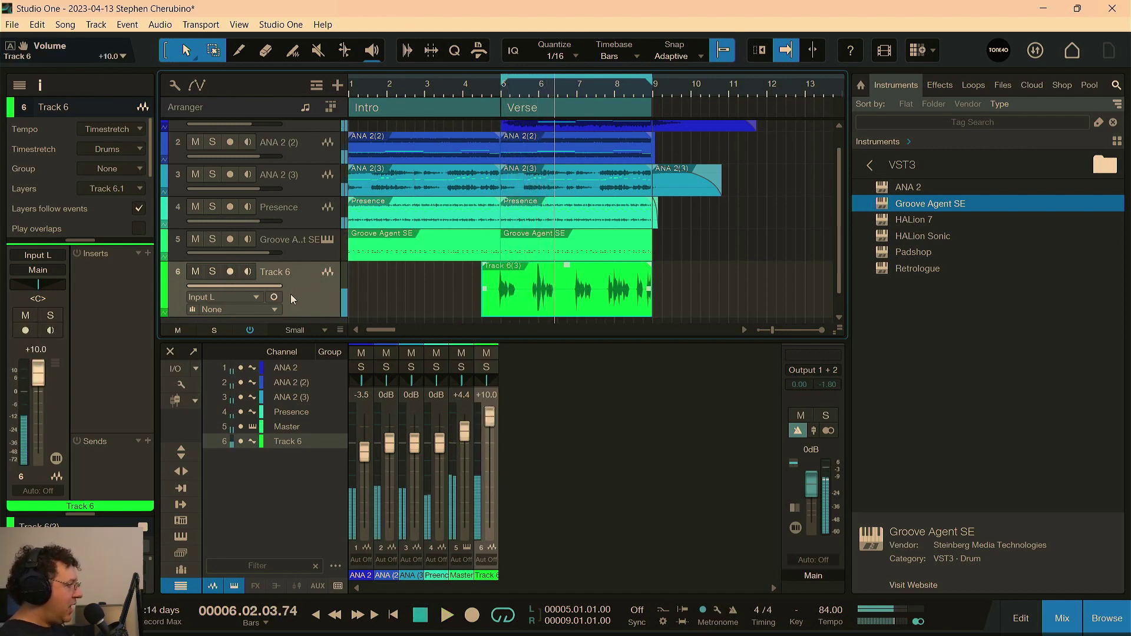
Add Virtual Mix Rack as an insert effect on Track 6
left_click(147, 254)
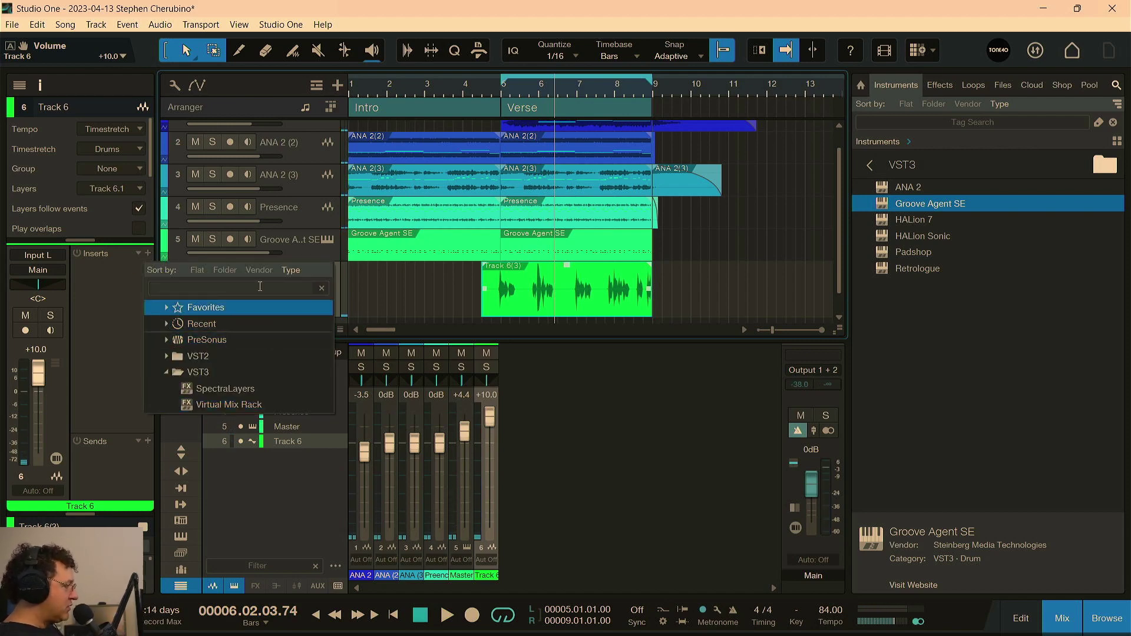
left_click(228, 404)
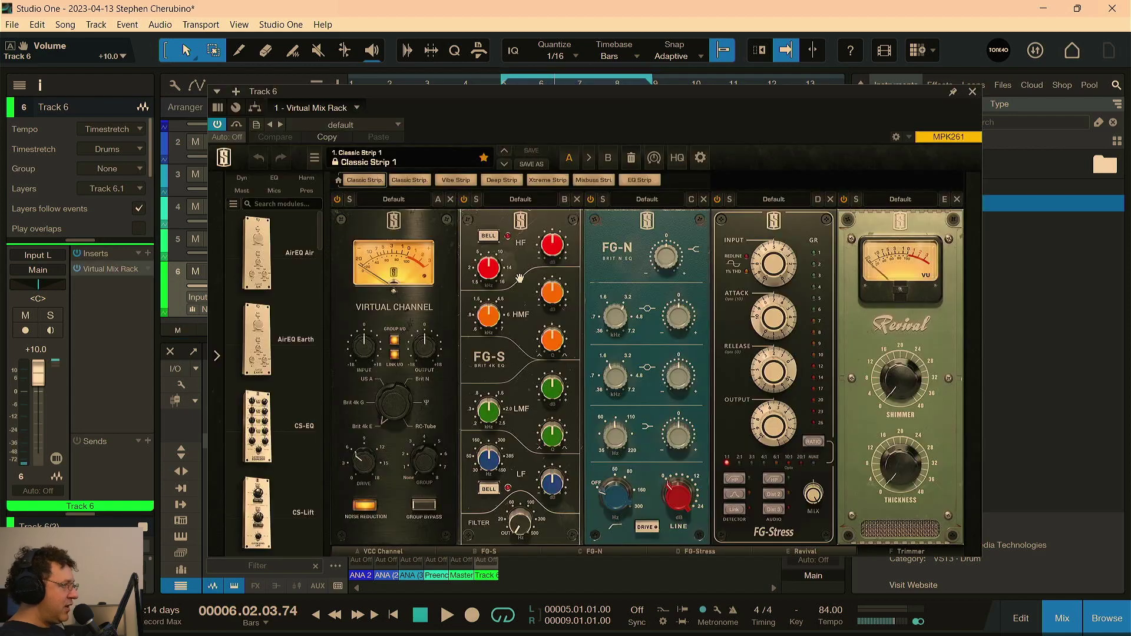
left_click_drag(519, 91, 491, 329)
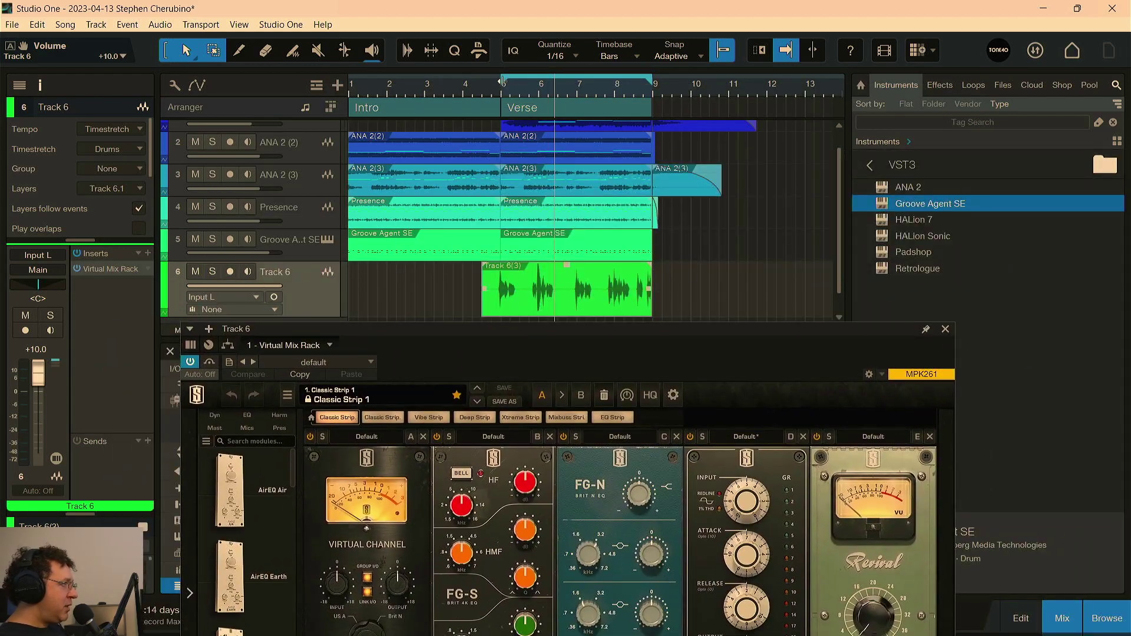
left_click_drag(601, 327, 672, 158)
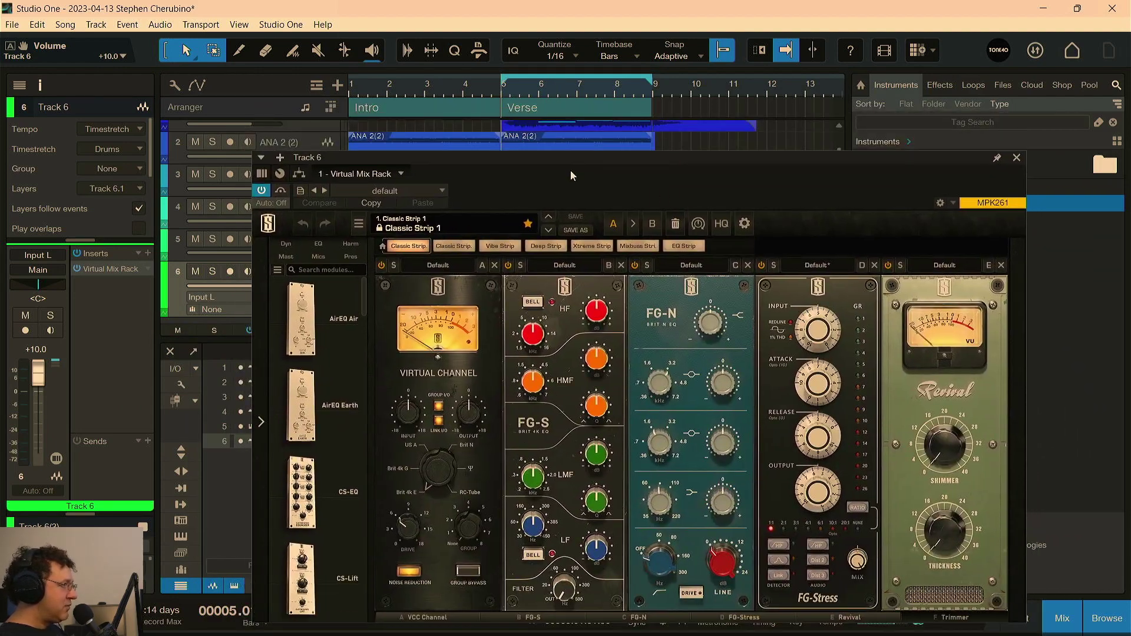
left_click_drag(562, 159, 497, 136)
Set the FG-Stress input to 5.30 and Revival shimmer to 16.1, then close the plugin
left_click_drag(759, 284, 715, 568)
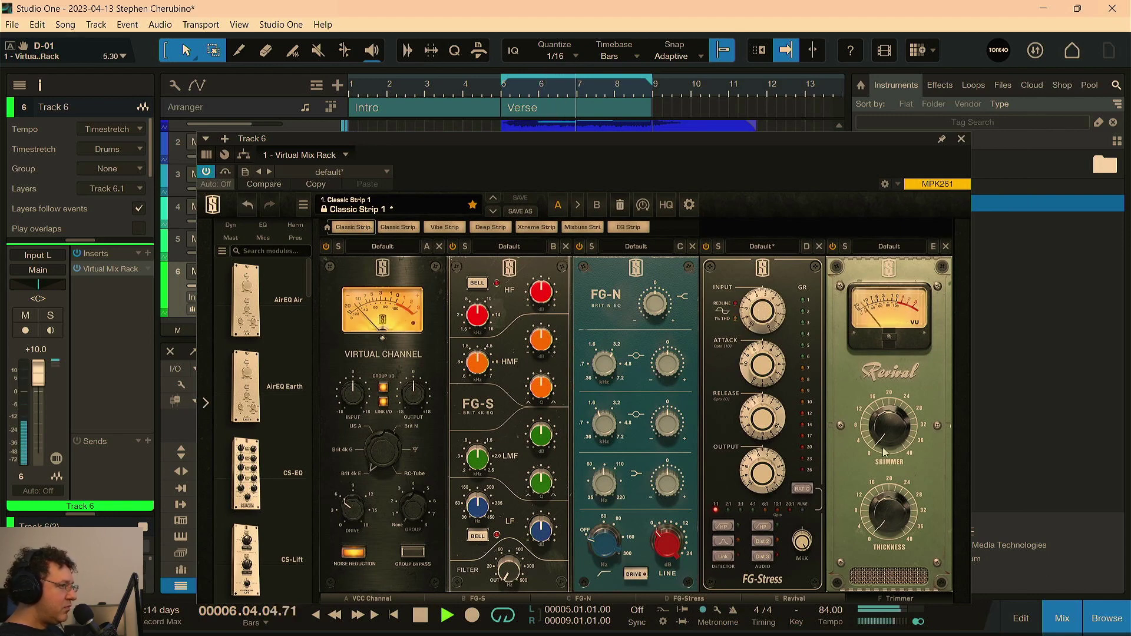
left_click_drag(880, 433, 867, 357)
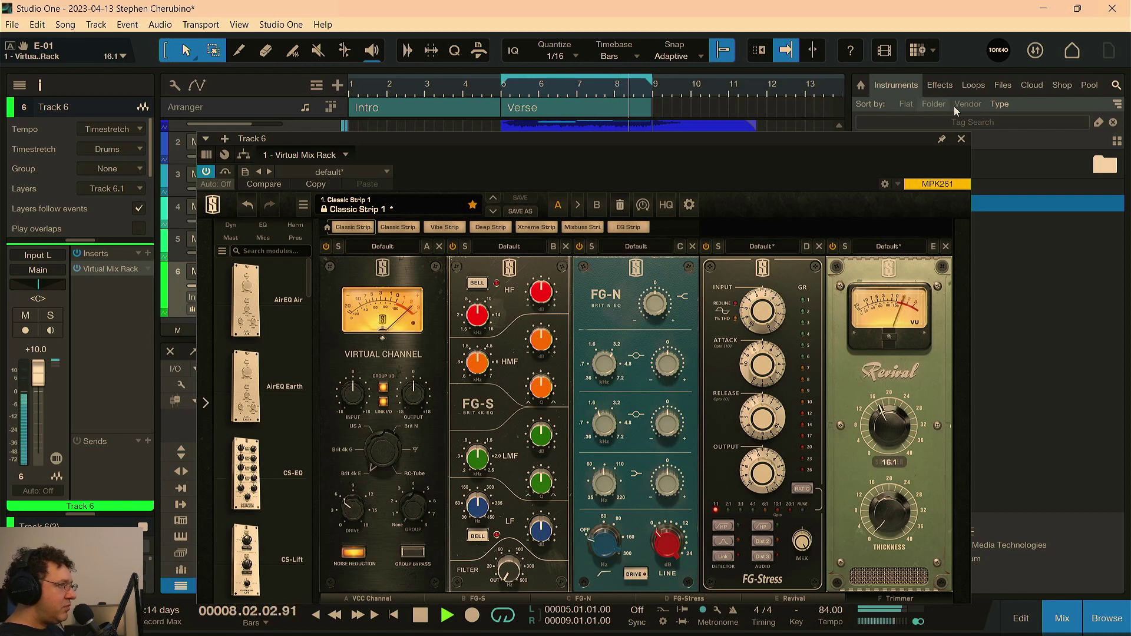
left_click(962, 138)
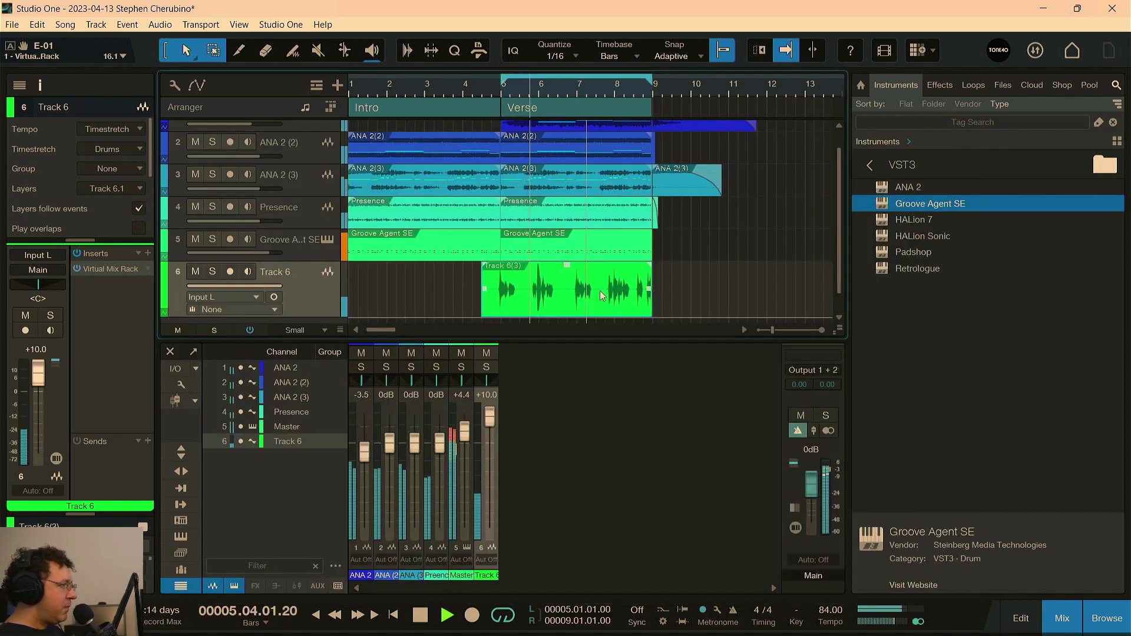
Stop playback, reopen Track 6's Virtual Mix Rack editor and move it higher on screen
key("space")
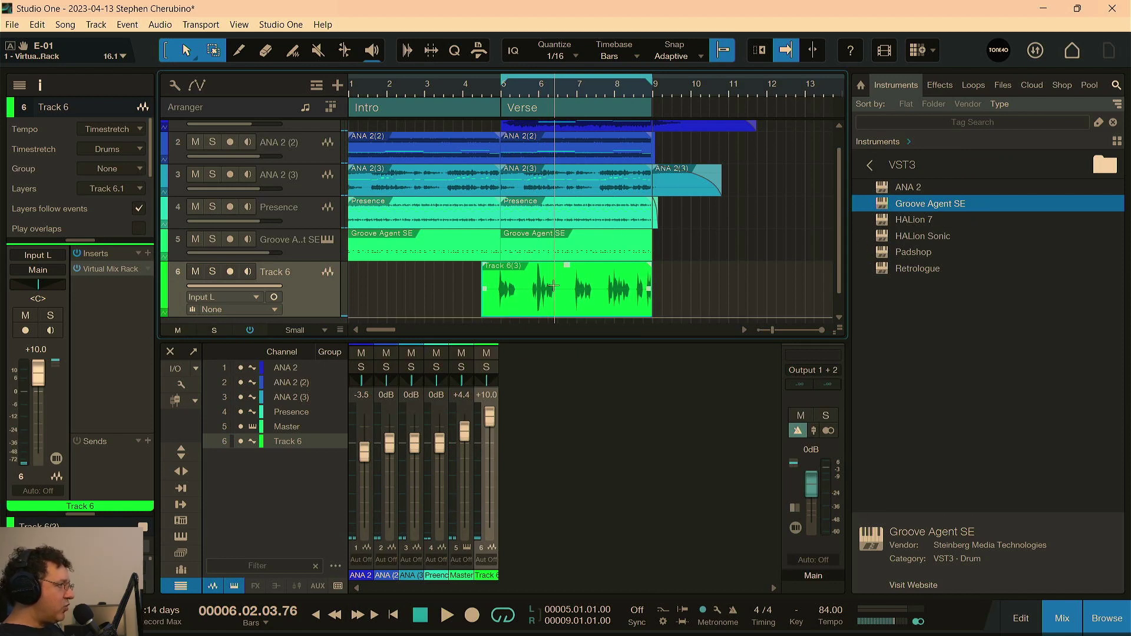
left_click(130, 270)
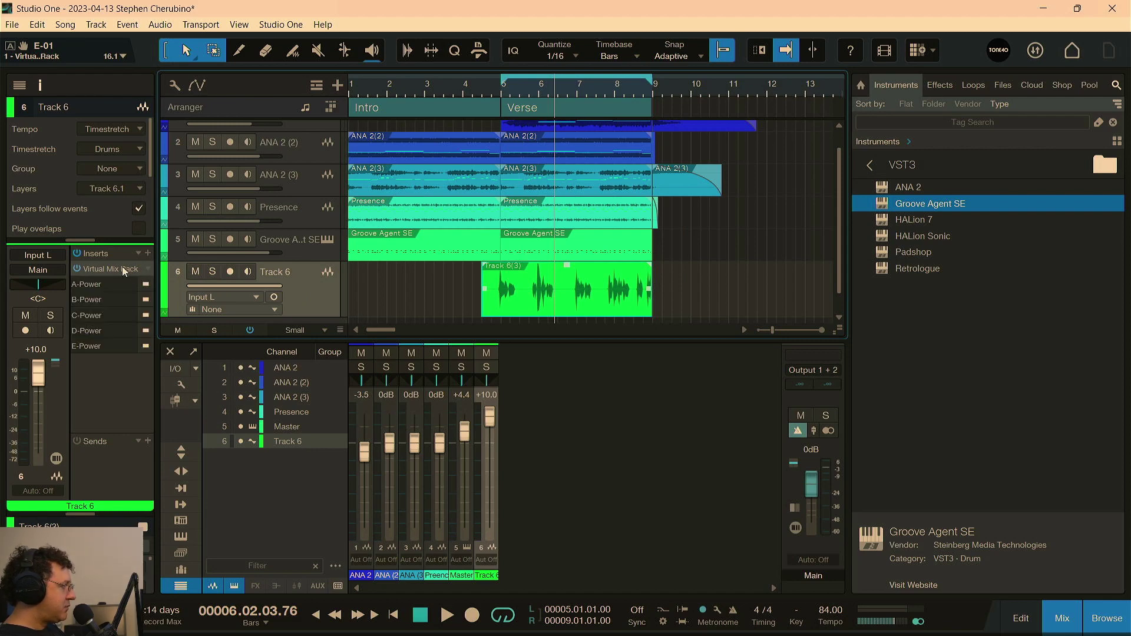
double_click(122, 267)
left_click_drag(476, 160, 481, 99)
mouse_move(313, 220)
left_mouse_down()
mouse_move(334, 295)
mouse_move(346, 538)
mouse_move(291, 259)
mouse_move(302, 208)
left_mouse_up()
left_click_drag(914, 82, 977, 101)
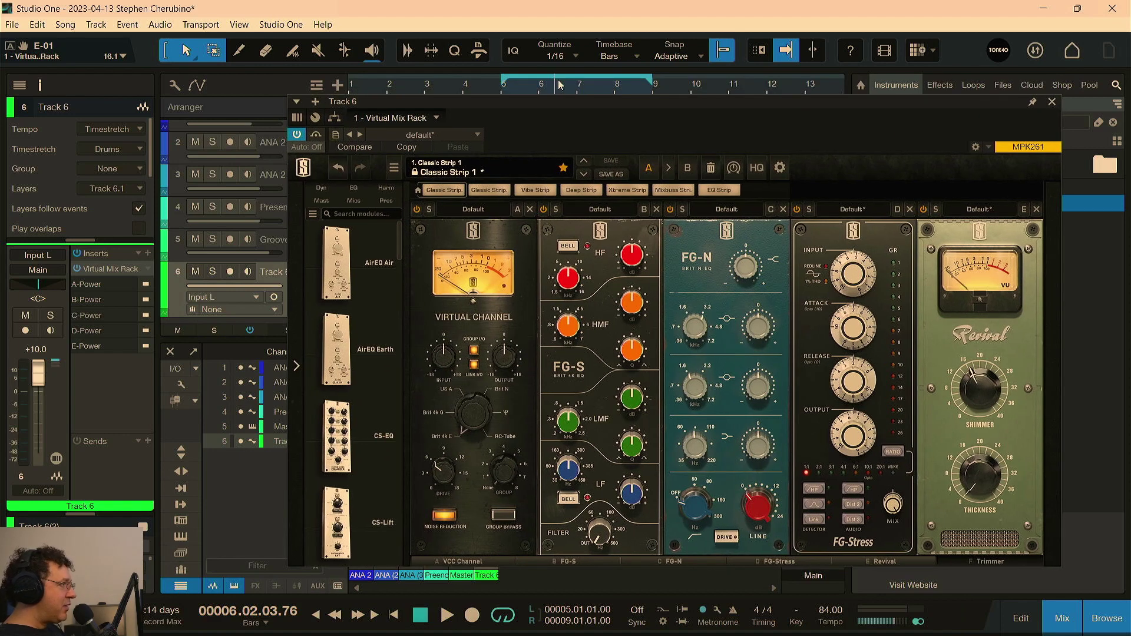
Audition soloed Track 6 with rack processing on, then close the rack and show browser Effects
left_click(213, 271)
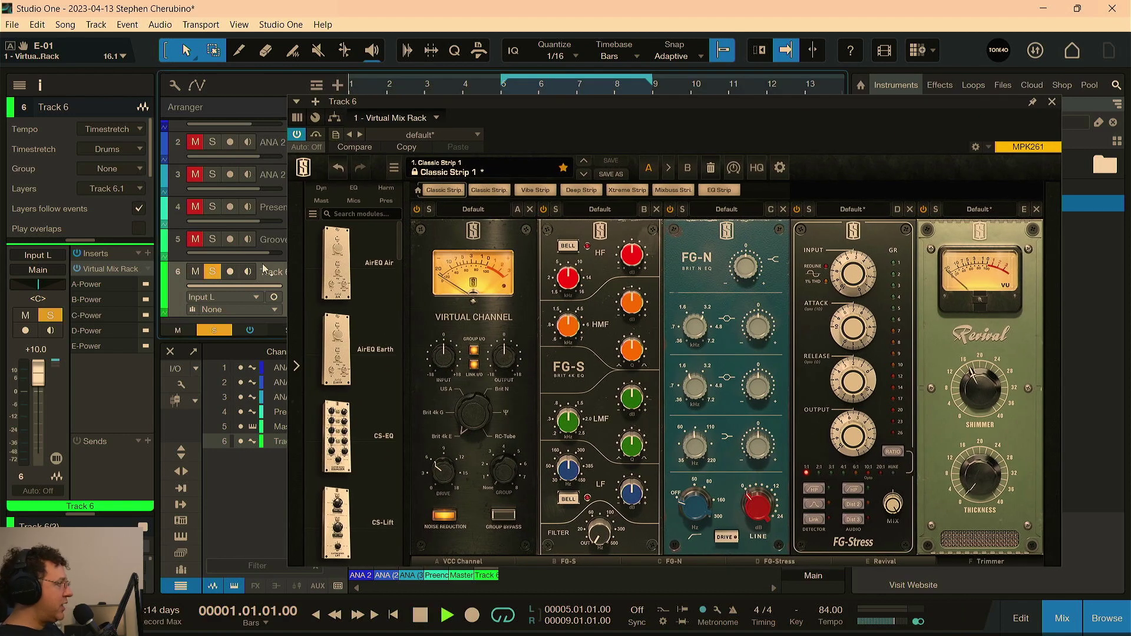
left_click(501, 95)
key("space")
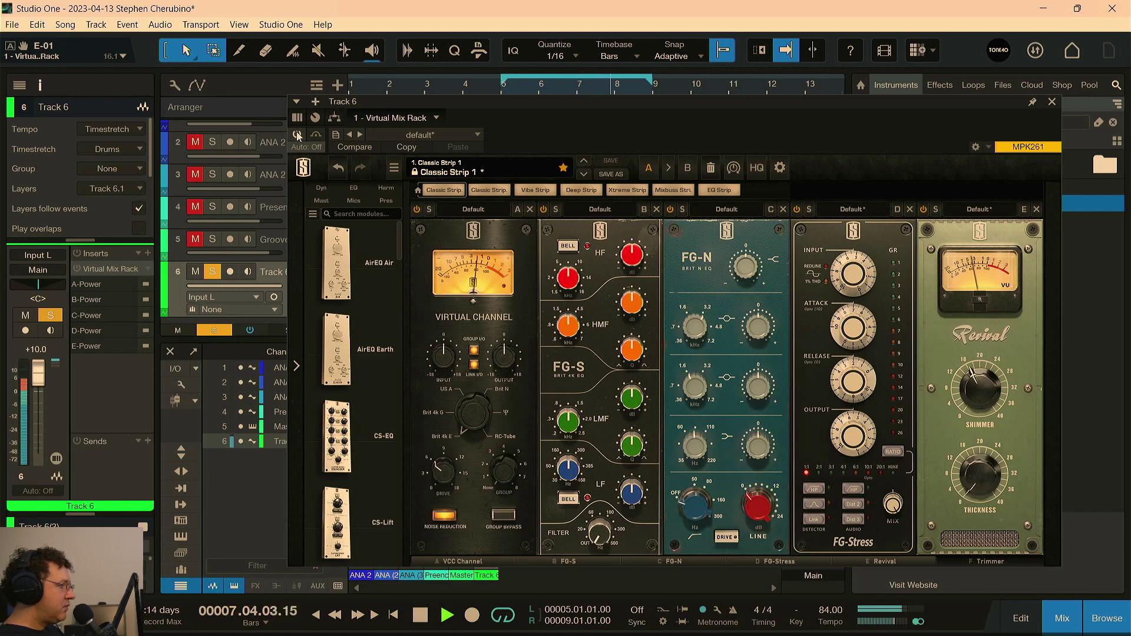
left_click(298, 135)
key("space")
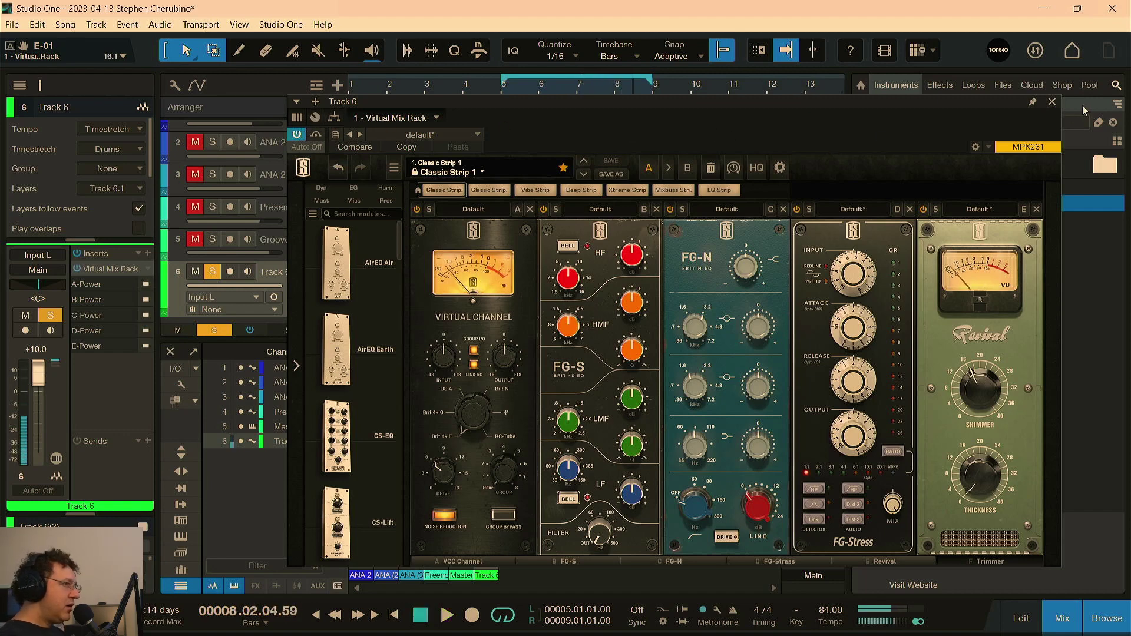
left_click(1053, 101)
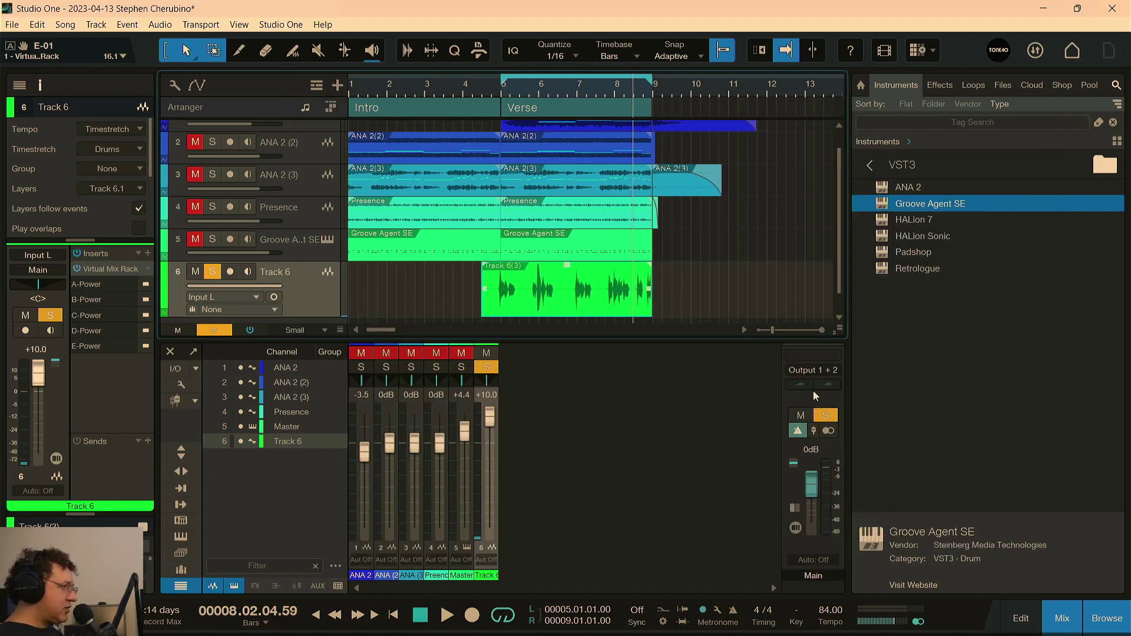
left_click(939, 86)
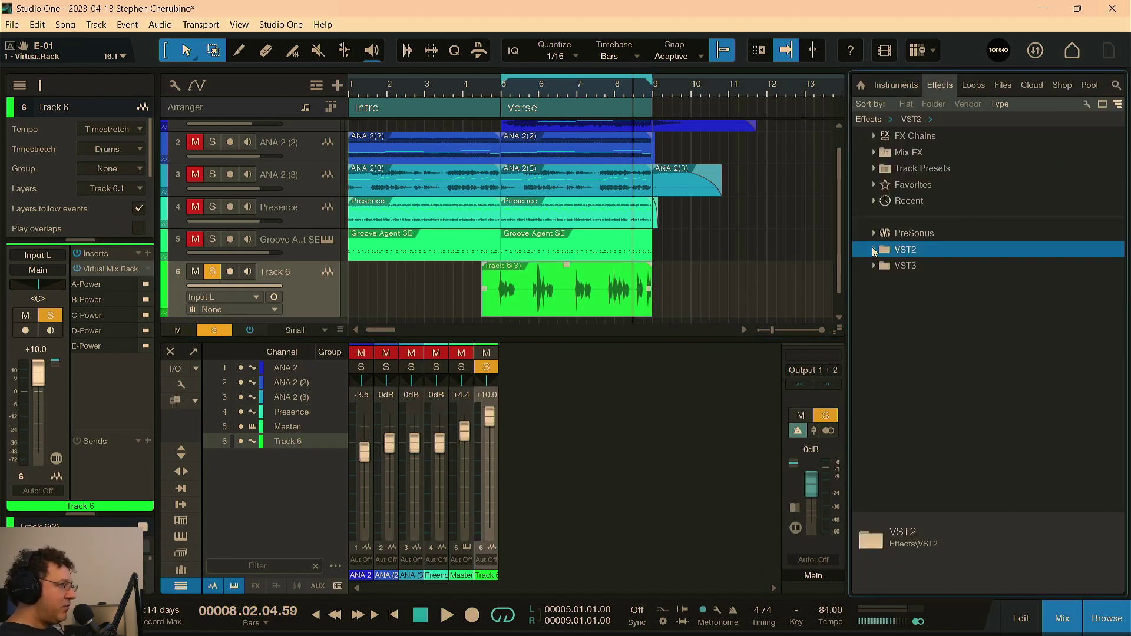
Drag PreSonus Room Reverb and Analog Delay onto Track 6's Sends, creating two FX channels
left_click(873, 234)
scroll(932, 370, "down", 8)
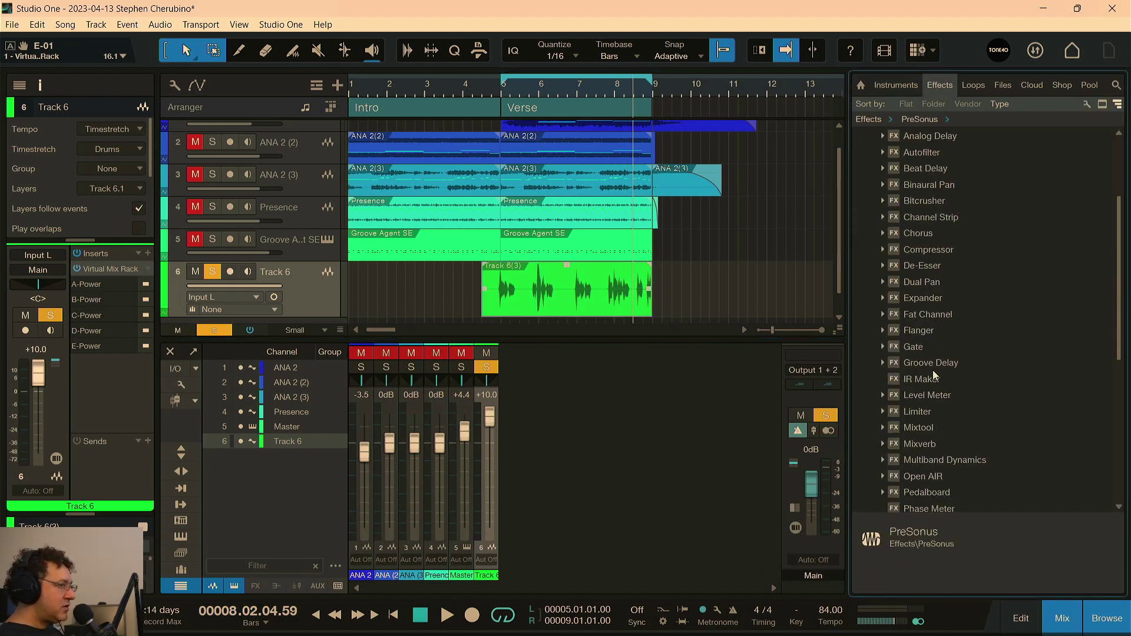
left_click_drag(922, 368, 125, 443)
scroll(935, 211, "down", 2)
scroll(933, 148, "up", 10)
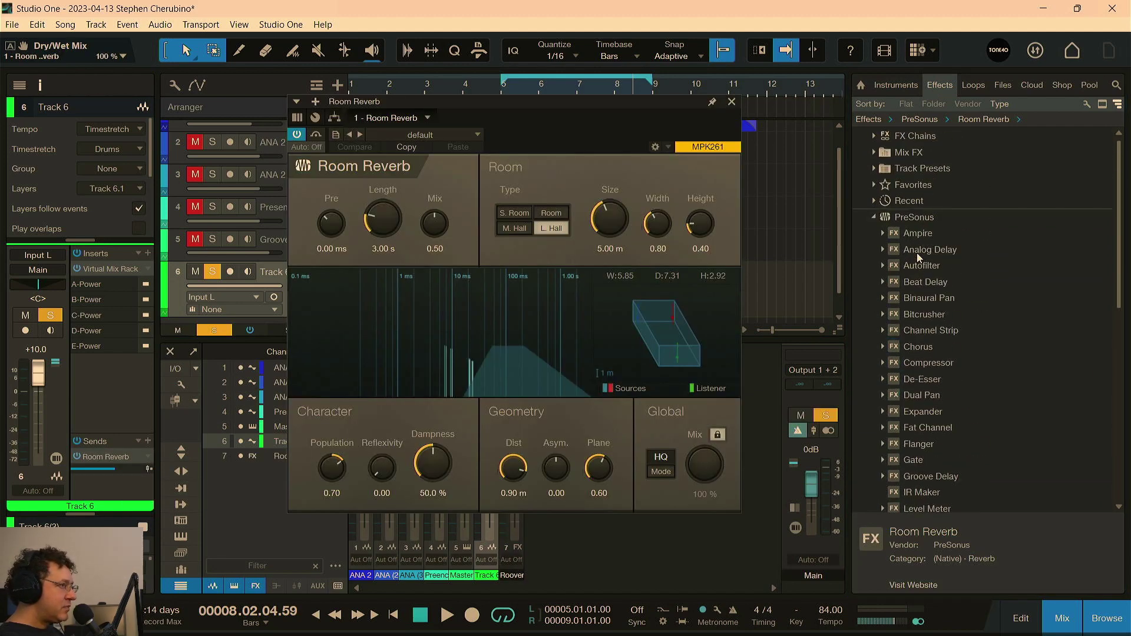
left_click_drag(917, 253, 112, 482)
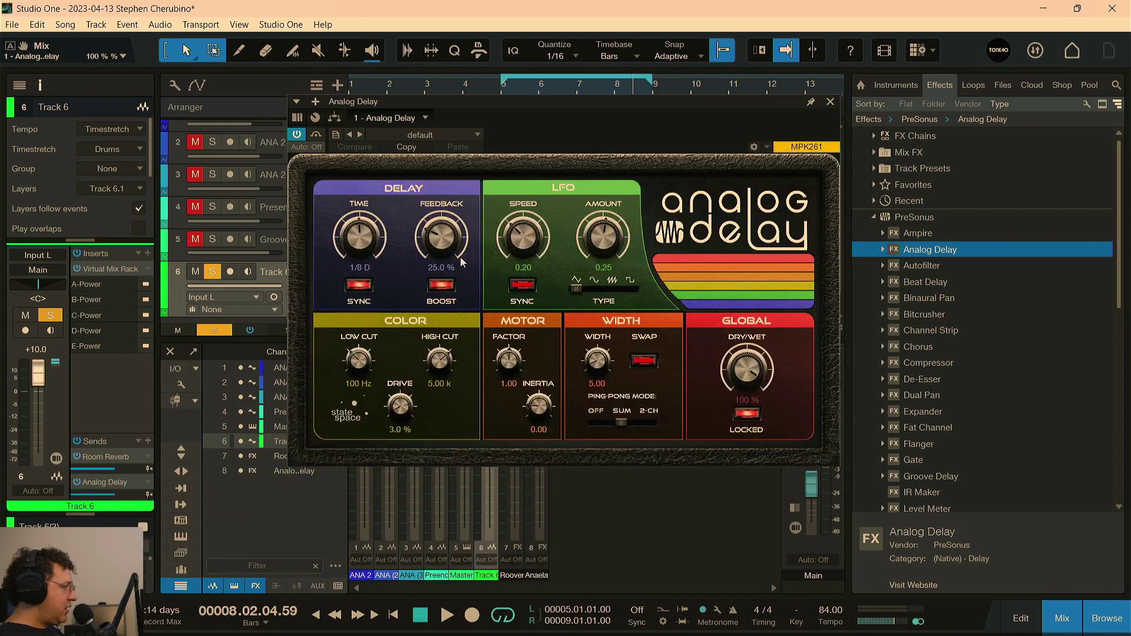
left_click(831, 103)
Play from bar 4, try 11% delay feedback and drop the Analog Delay send to -27.2
left_click(479, 94)
key("space")
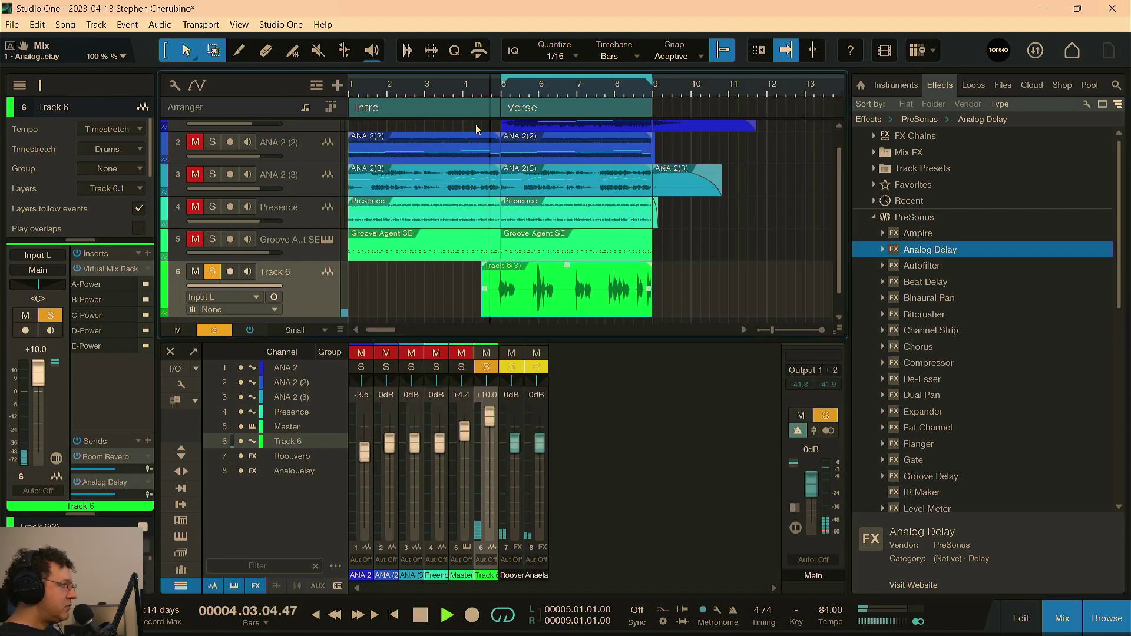
left_click_drag(106, 494, 113, 497)
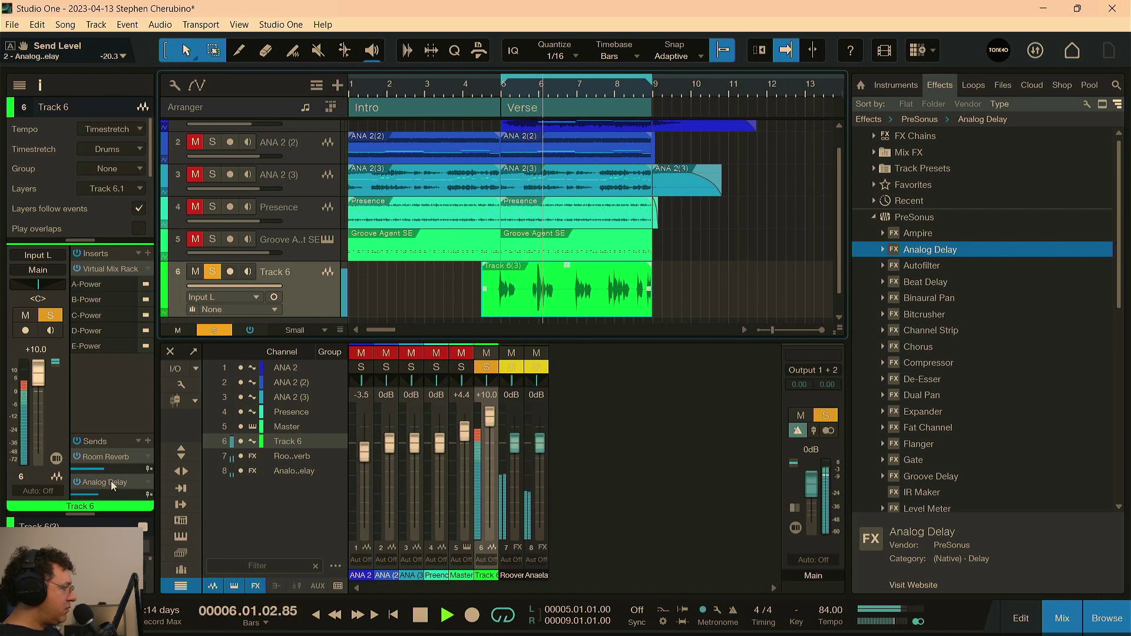
double_click(85, 482)
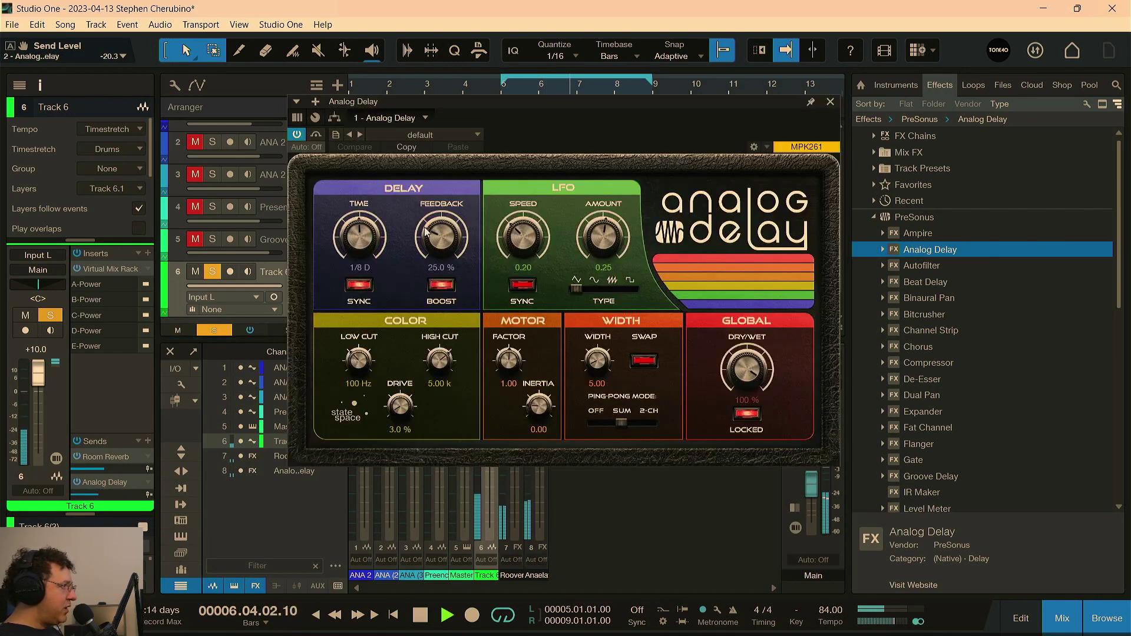
left_click_drag(449, 241, 452, 276)
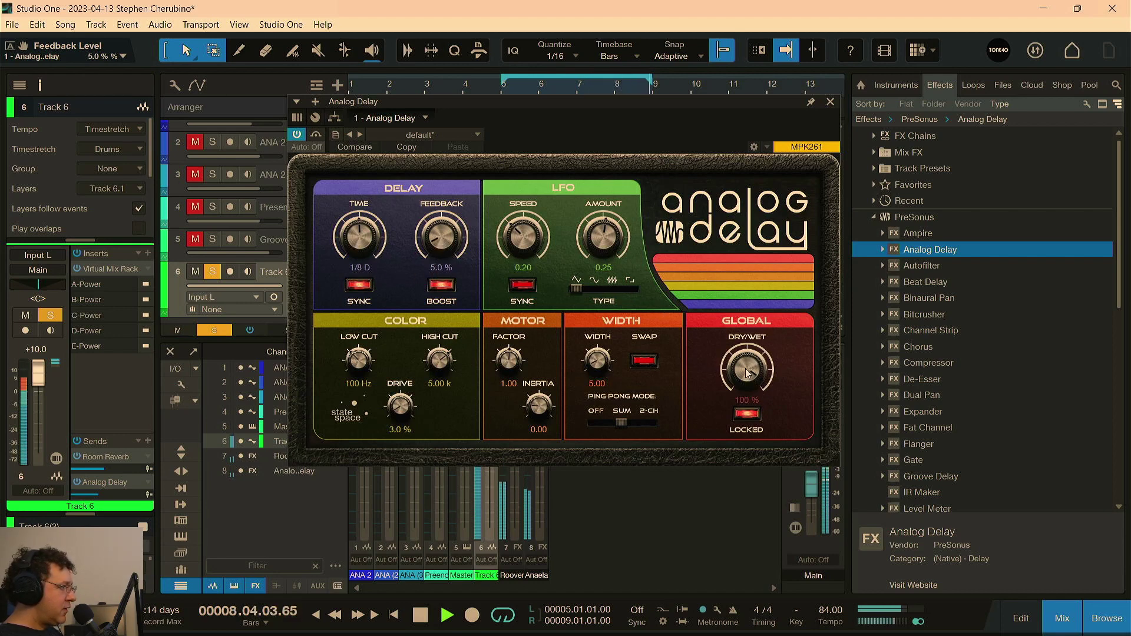
left_click_drag(148, 494, 94, 495)
Reset delay feedback to 0%, set delay time to 1/16 D, and raise the send to -11.6
left_click_drag(465, 262, 459, 288)
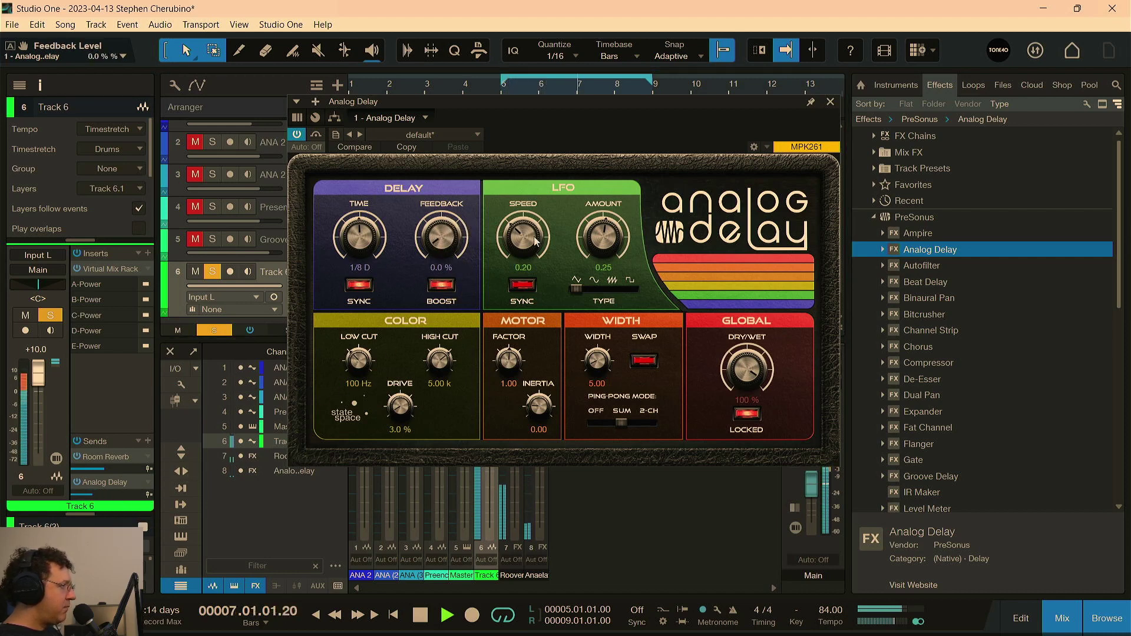
left_click_drag(449, 230, 457, 246)
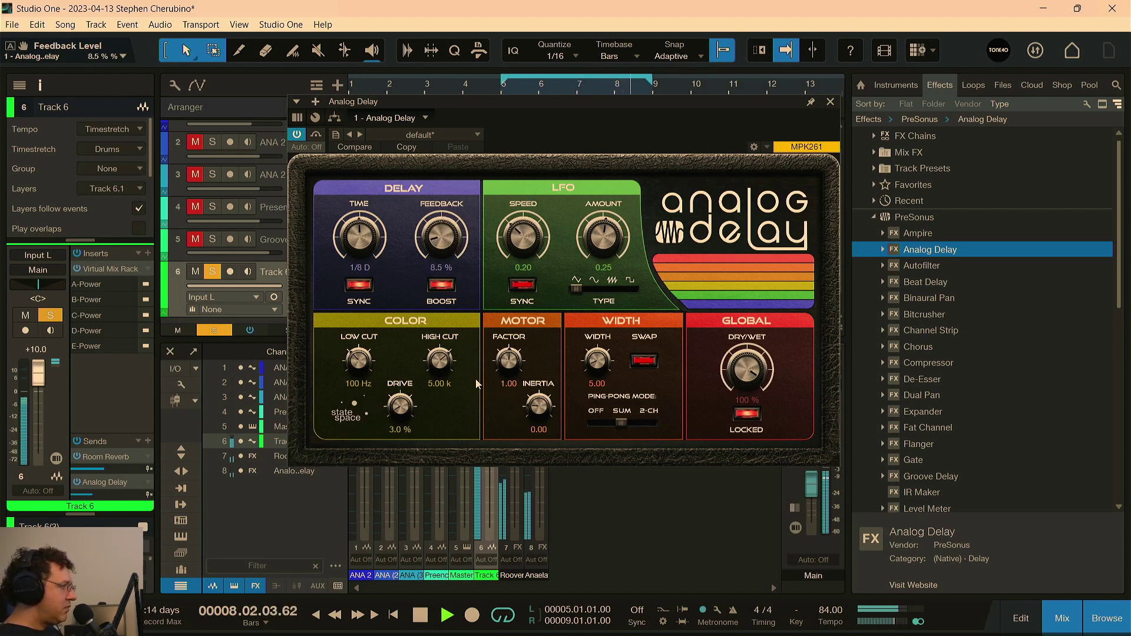
double_click(455, 233)
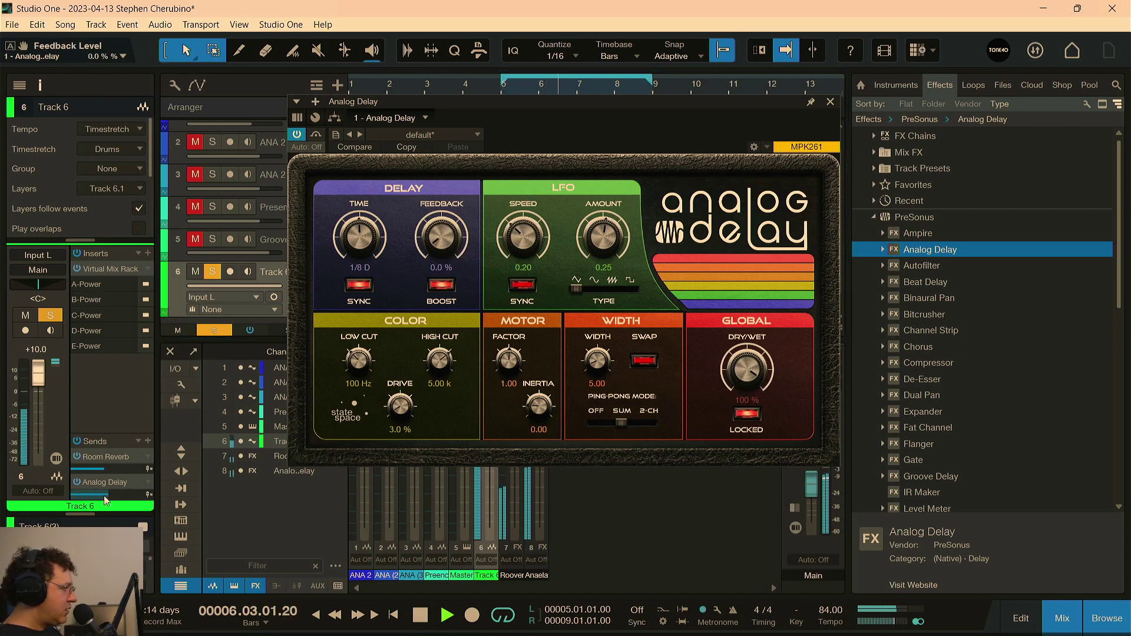
left_click_drag(354, 238, 354, 239)
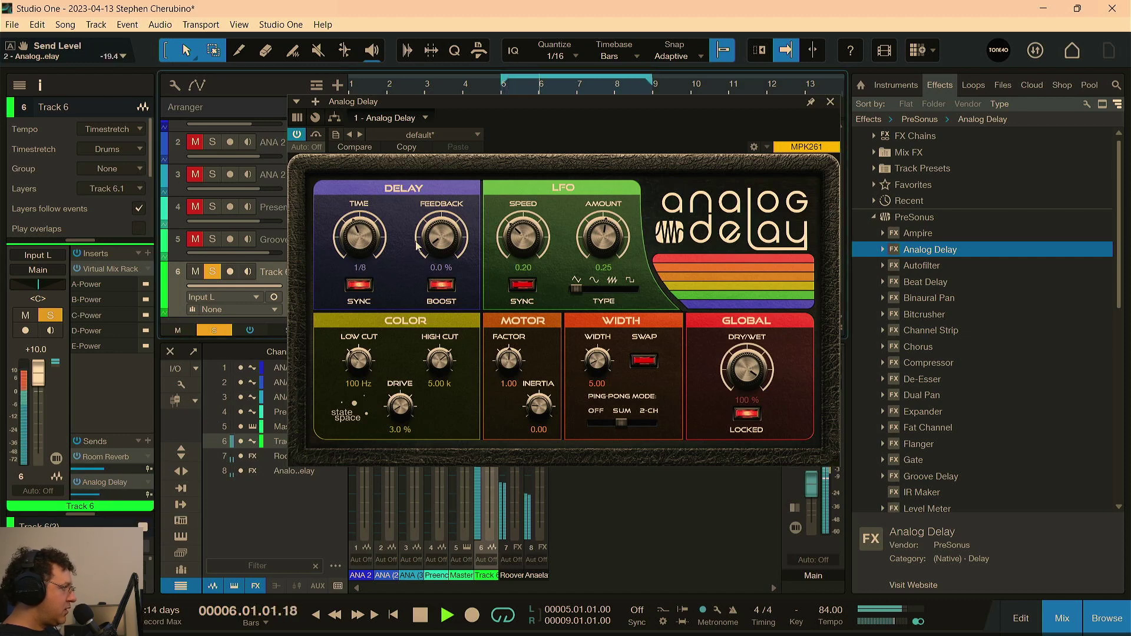
left_click_drag(105, 497, 112, 498)
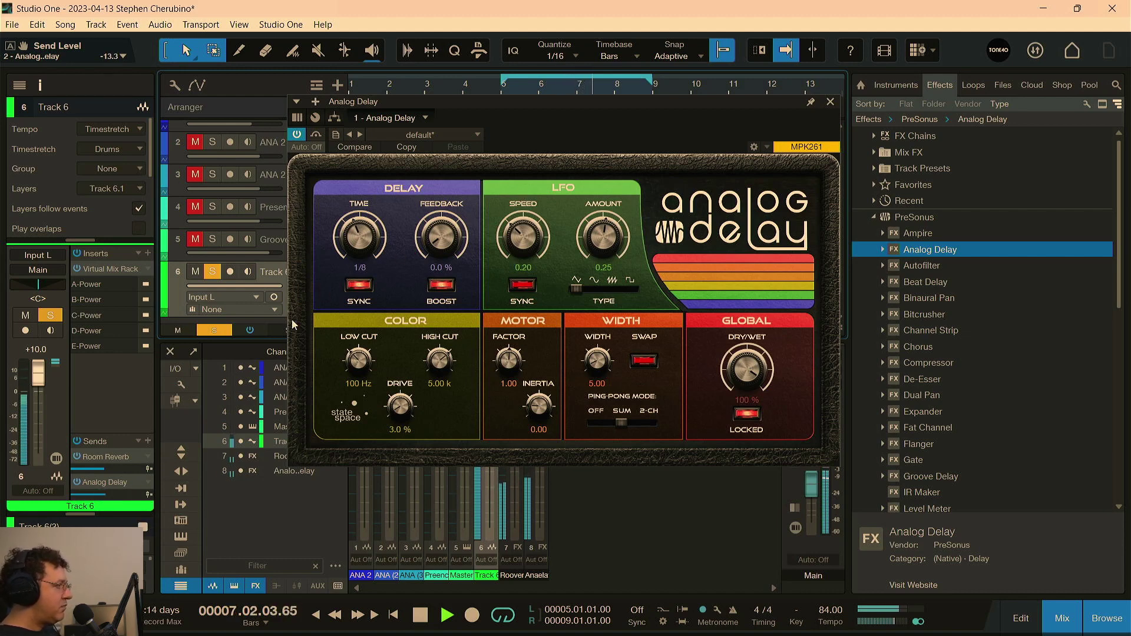
left_click_drag(131, 495, 142, 495)
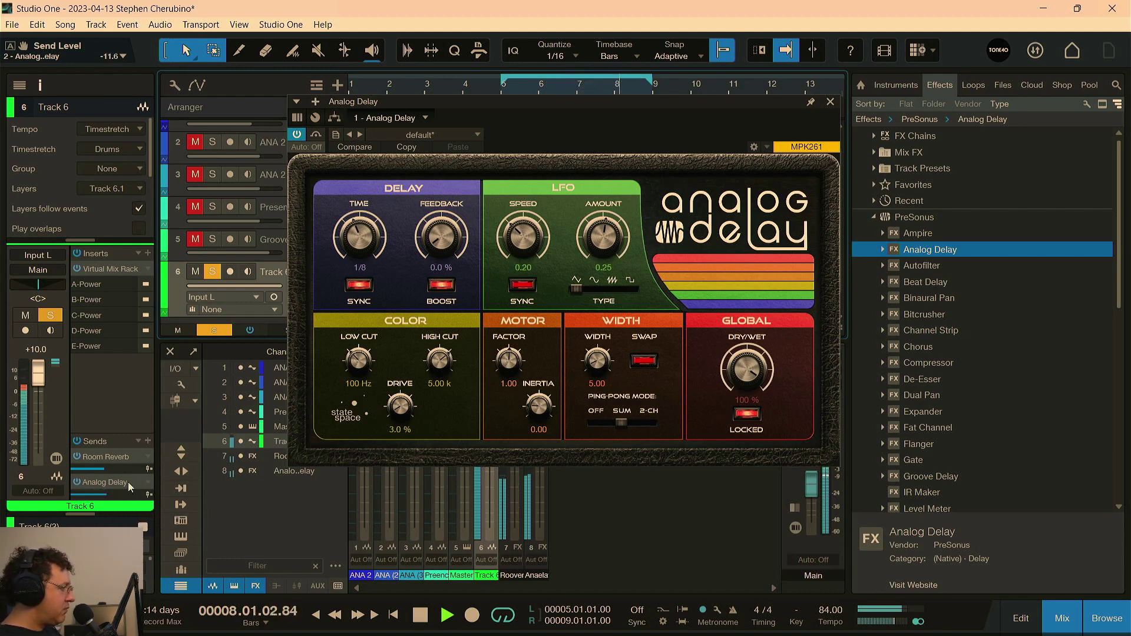
left_click(831, 103)
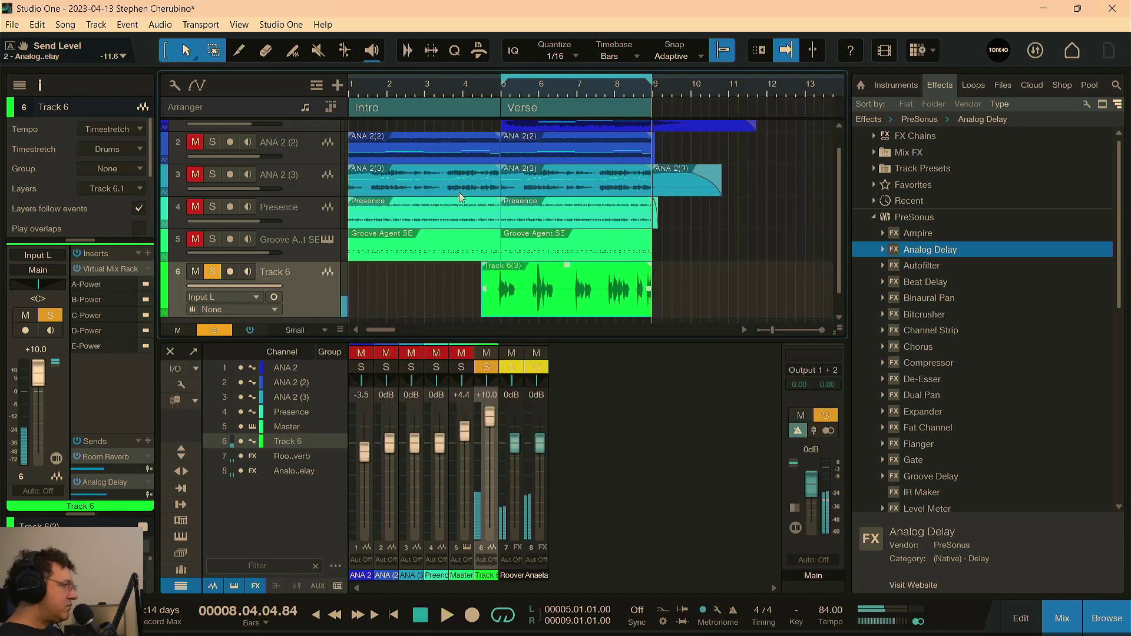
Duplicate Track 6 complete with its vocal event as a new Track 7
scroll(605, 260, "down", 1)
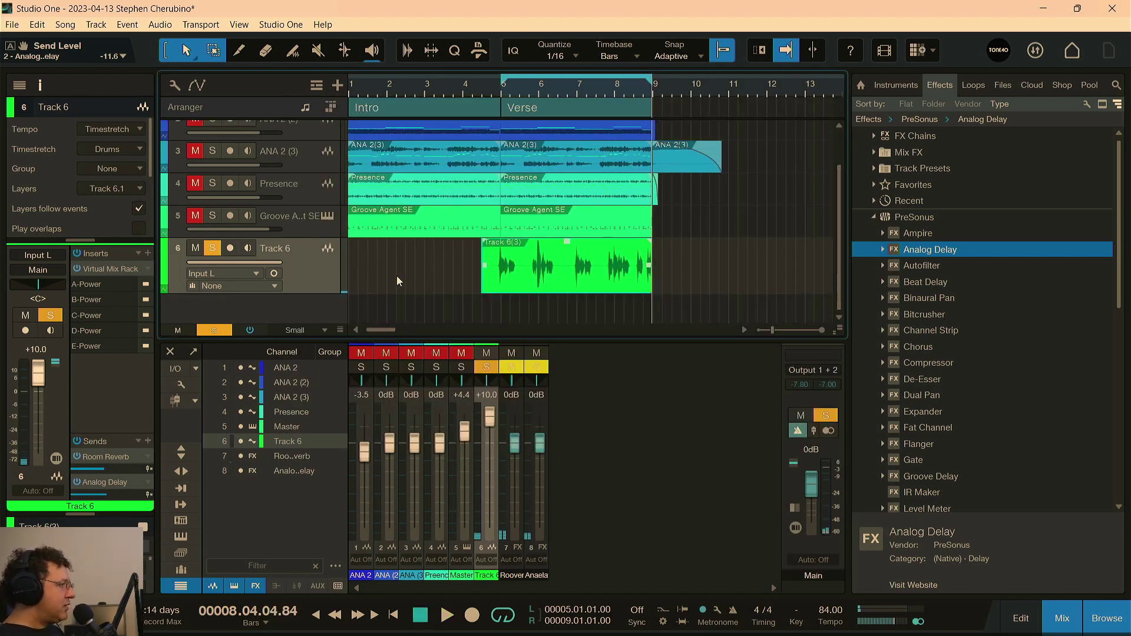
right_click(312, 277)
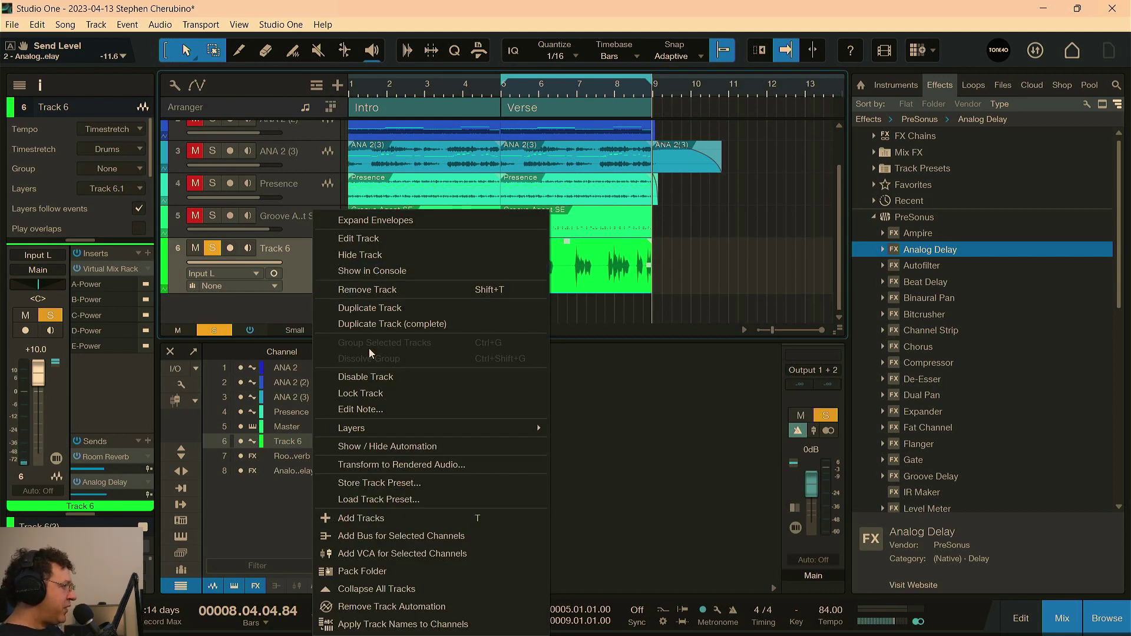
left_click(377, 307)
Try editing the copied vocal with Melodyne, dismiss the compatibility error and close Melodyne
scroll(415, 281, "down", 1)
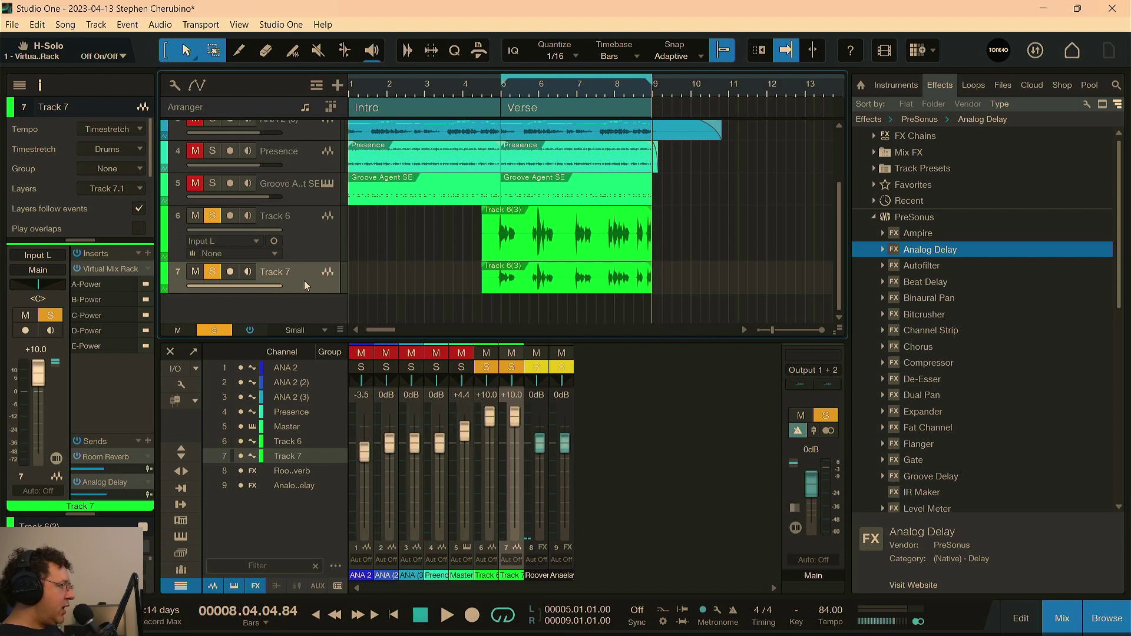
right_click(513, 281)
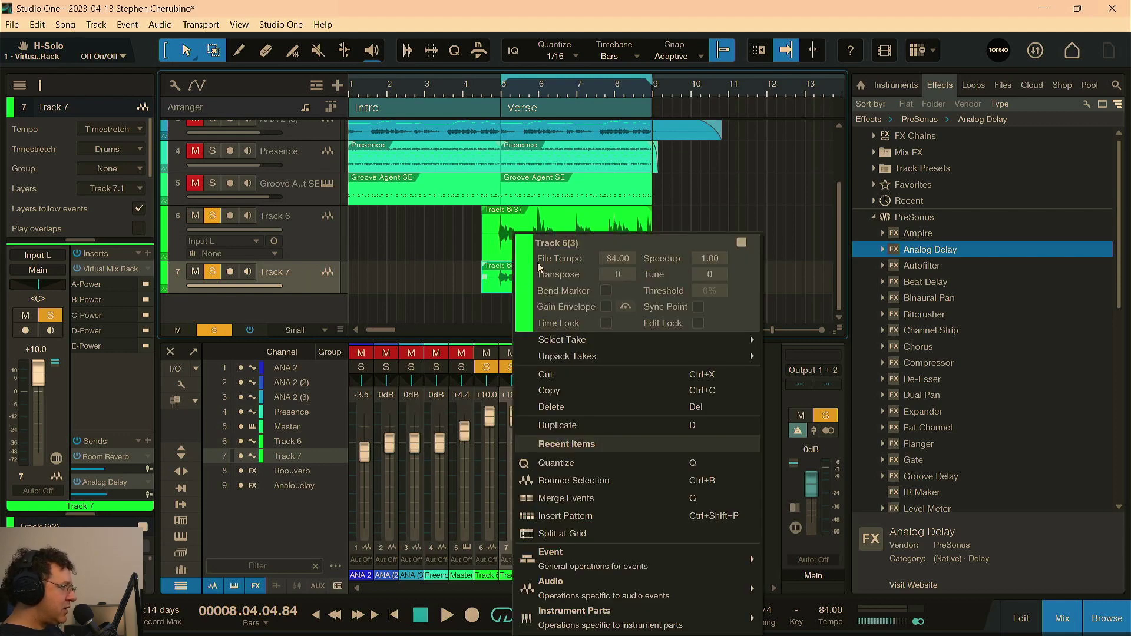
mouse_move(591, 569)
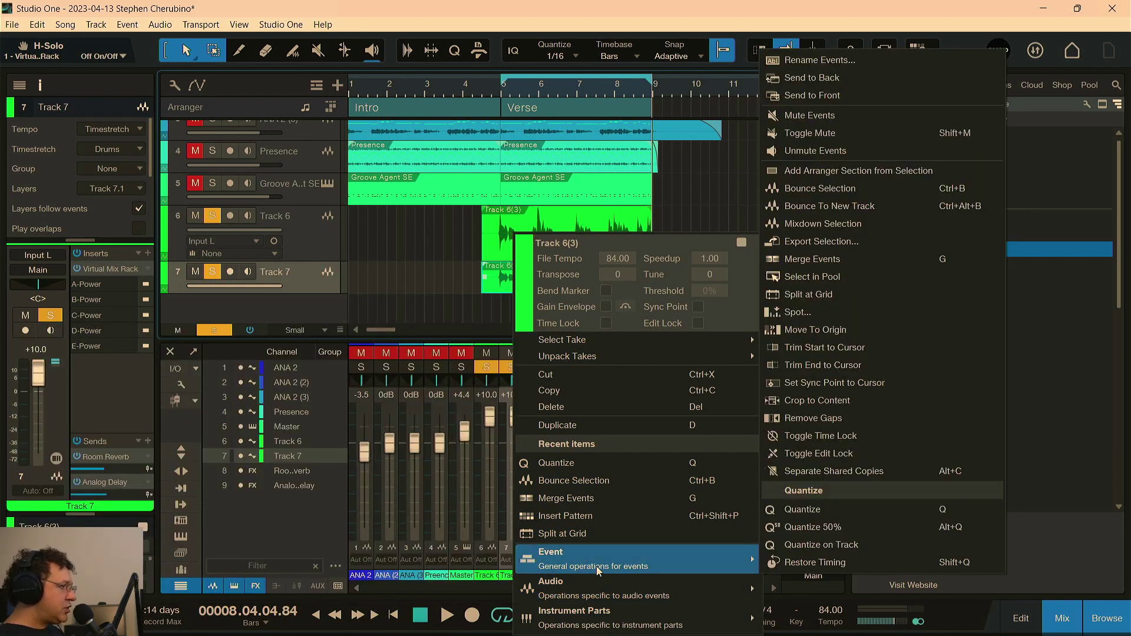
mouse_move(613, 585)
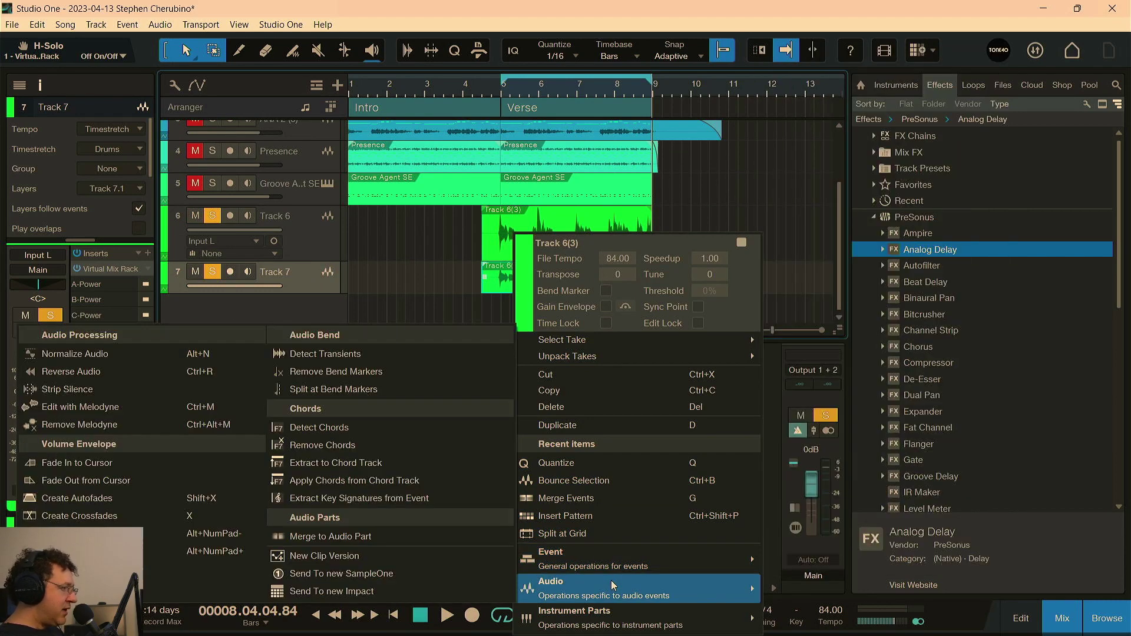
left_click(160, 408)
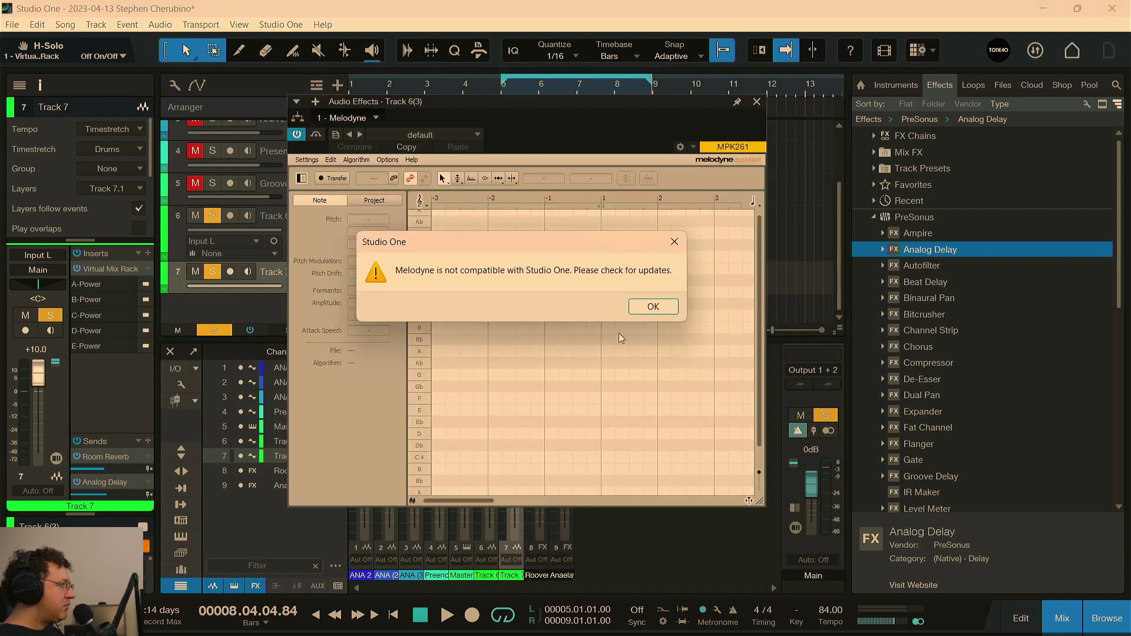
left_click(653, 307)
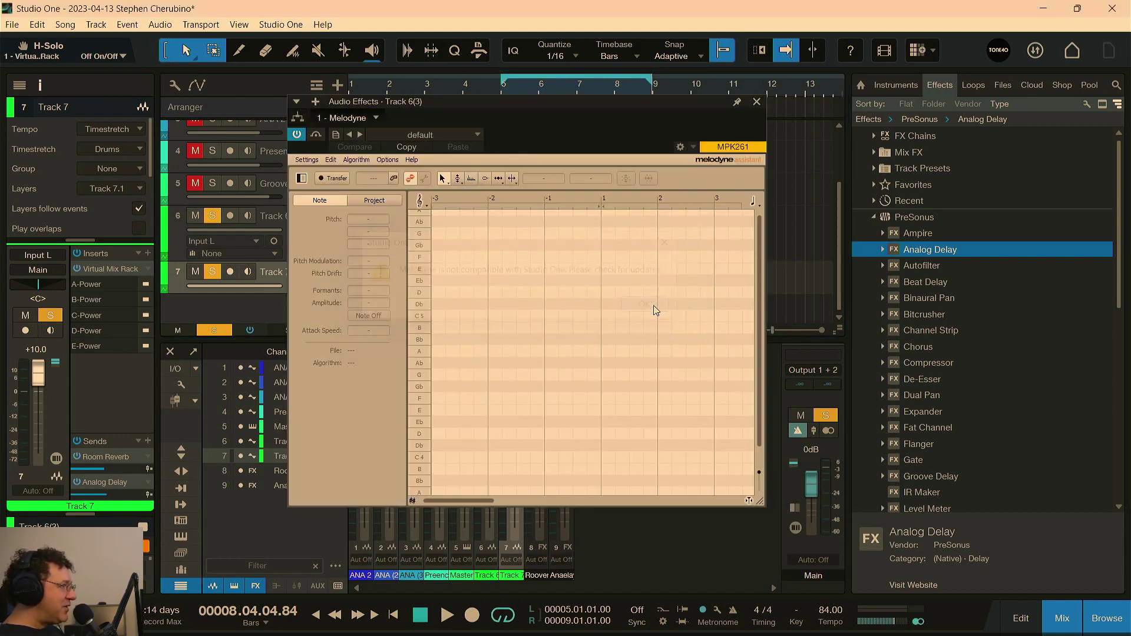
left_click(756, 103)
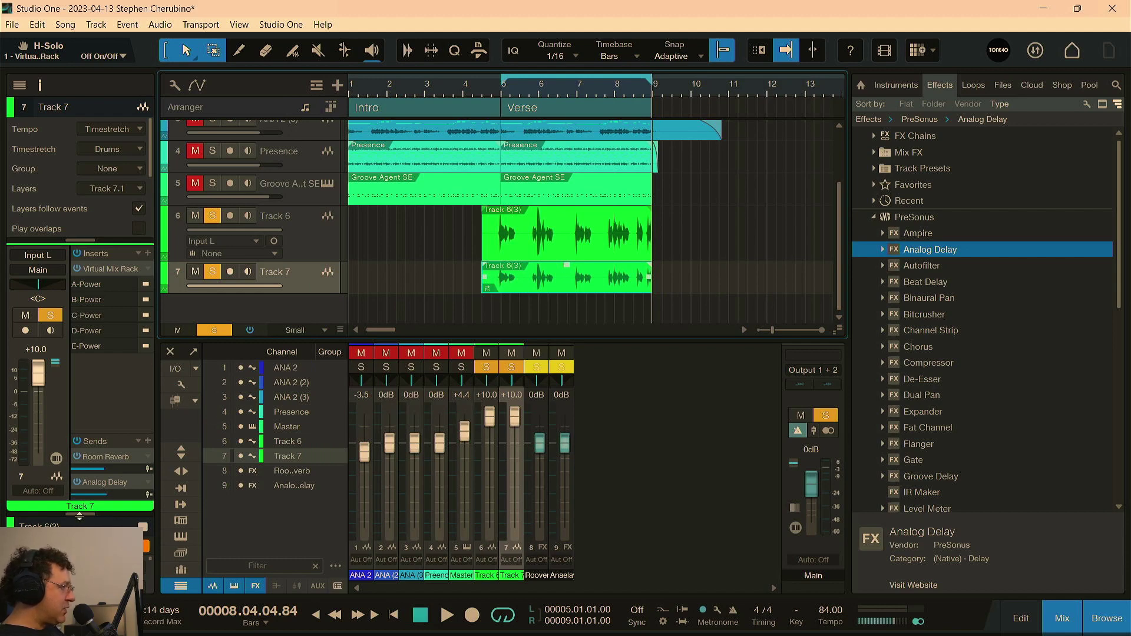
Transpose Track 7's vocal event up 5 semitones and audition the harmony
left_click_drag(79, 516, 80, 312)
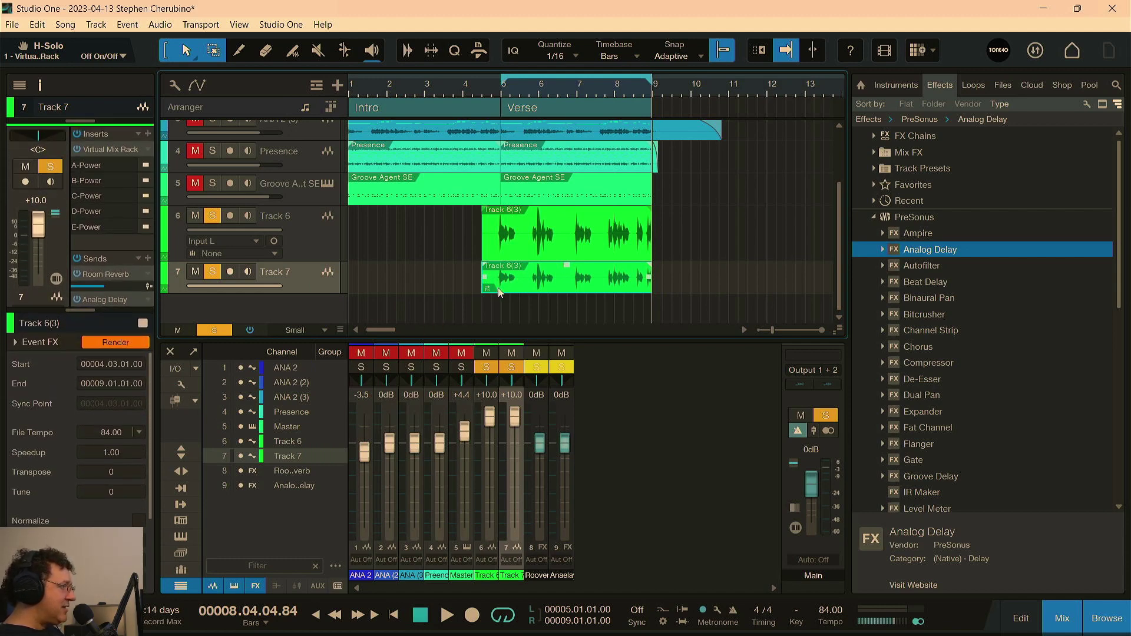
right_click(523, 288)
left_click(514, 289)
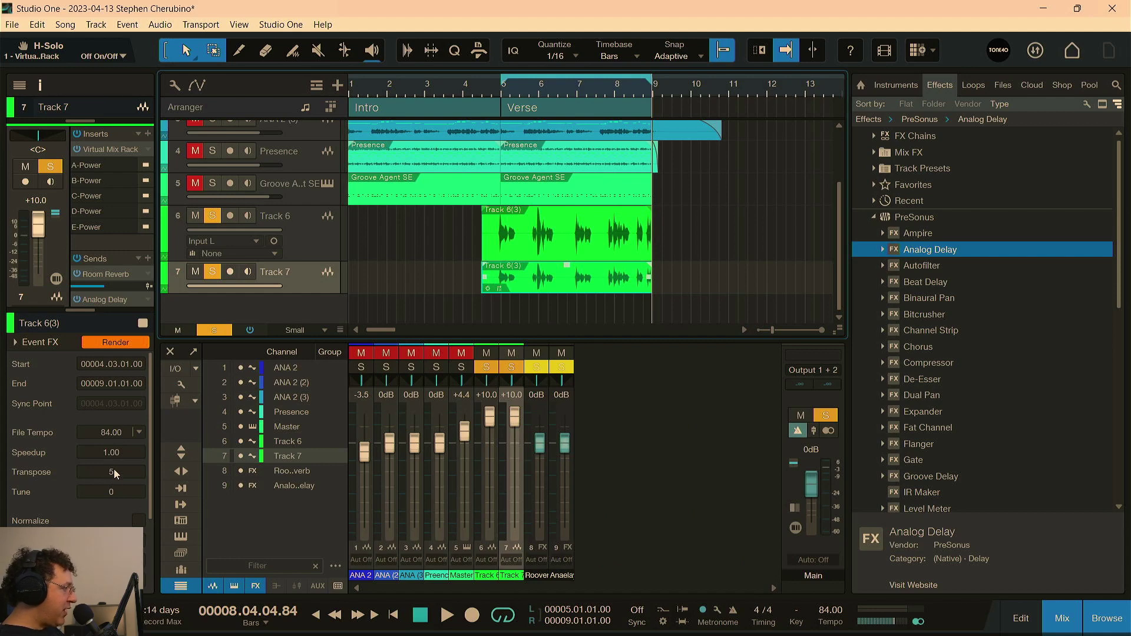
left_click(504, 93)
key("space")
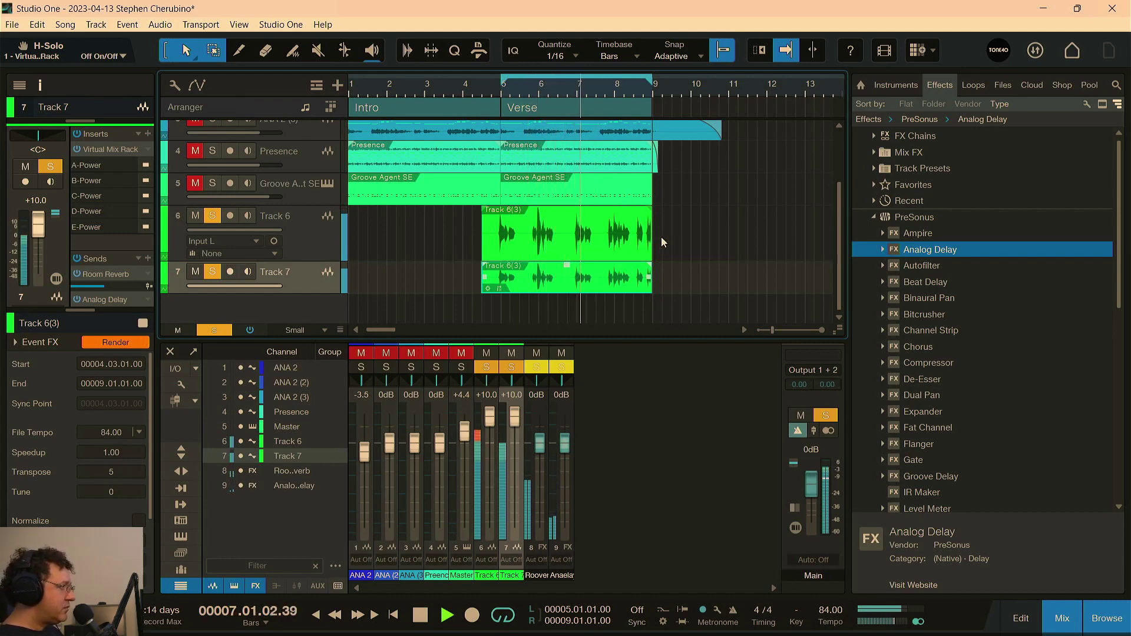
key("space")
Lower Track 7's volume to about +0.4 and clear the Track 6, Track 7 and global solos
left_click_drag(276, 286, 253, 283)
left_click(504, 93)
key("space")
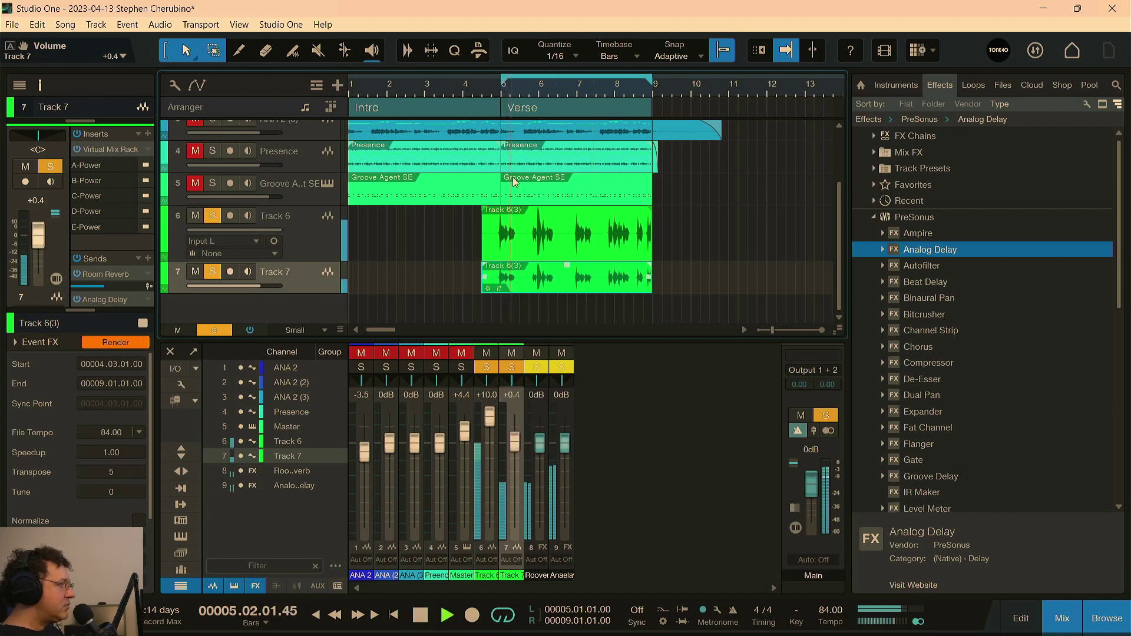
left_click(212, 272)
left_click(213, 216)
left_click(204, 332)
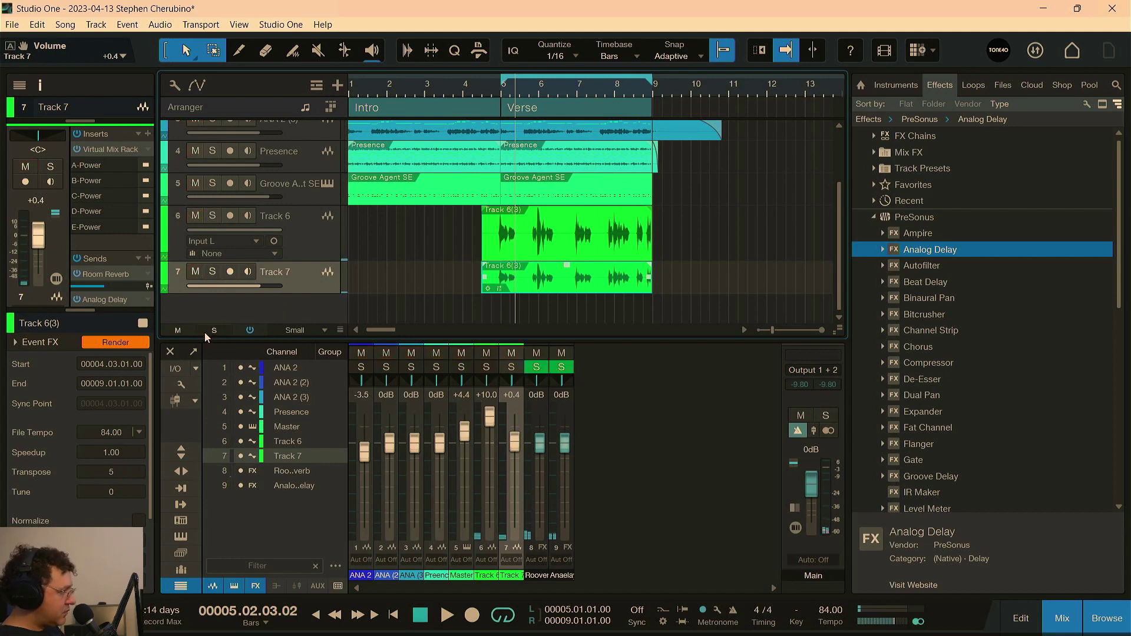
Play from bar 4 and raise Track 7's volume to +2.3 dB
left_click(477, 92)
key("space")
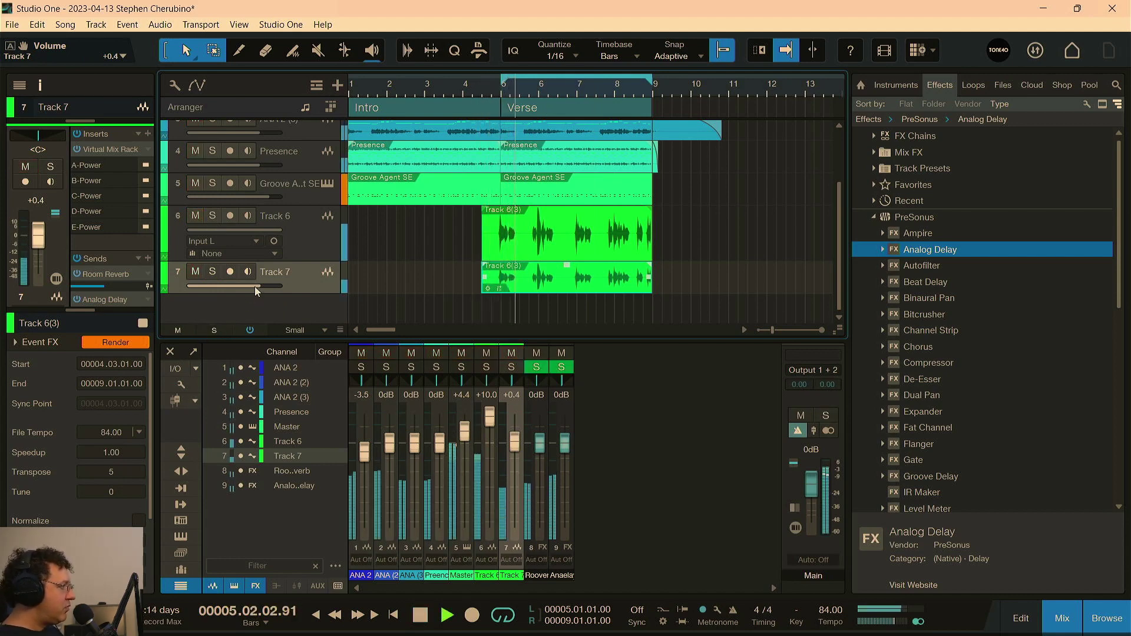
left_click_drag(256, 285, 265, 285)
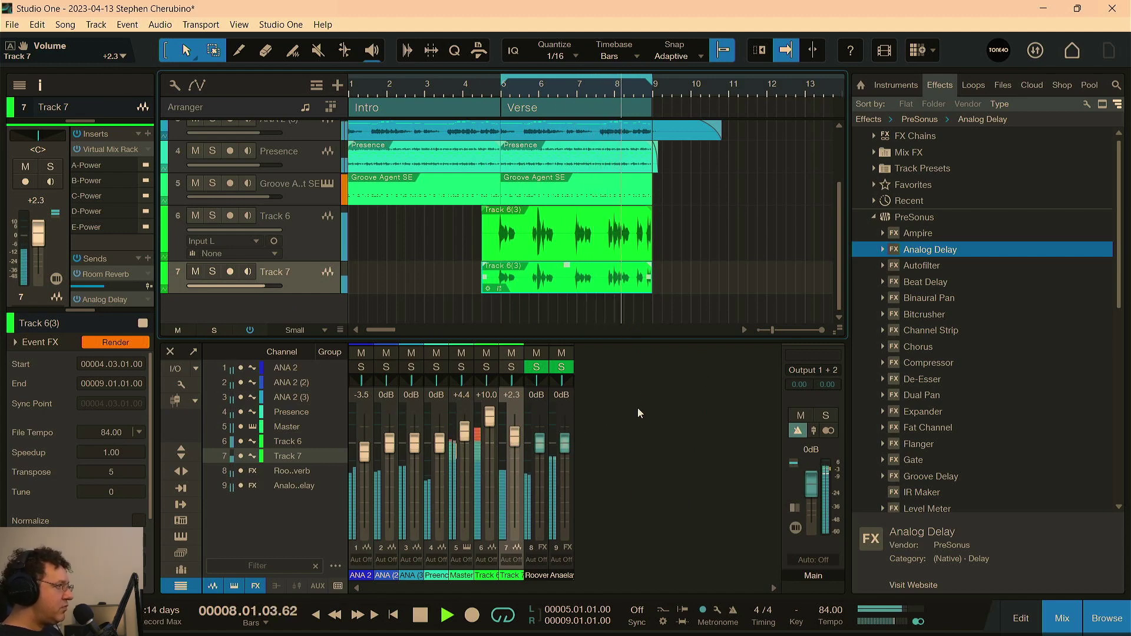
key("space")
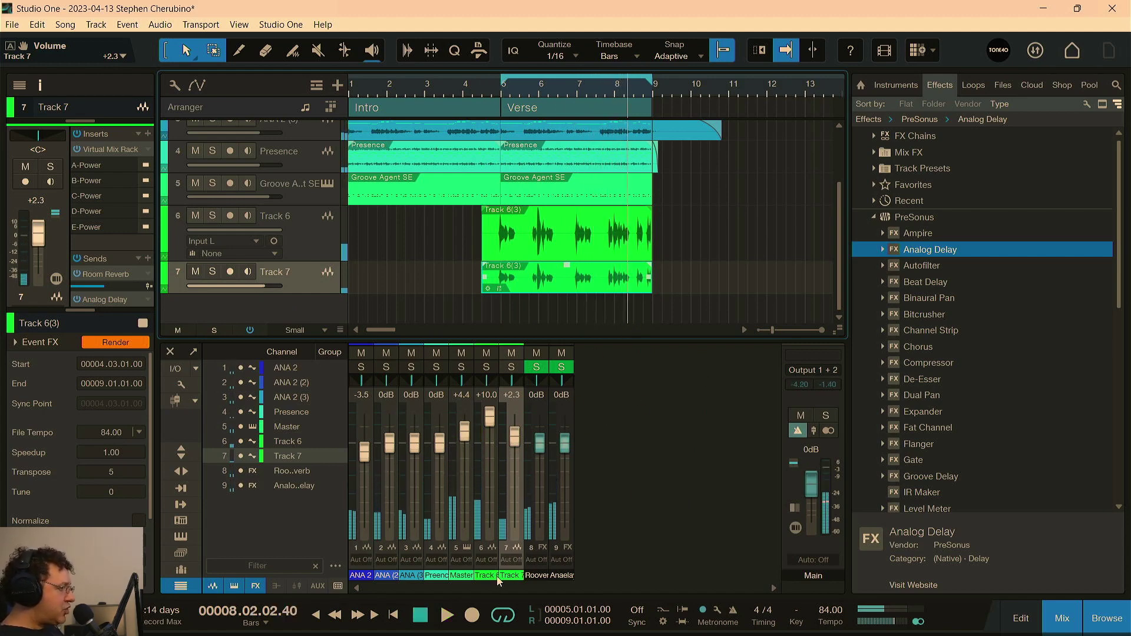
Select Track 6 and Track 7 channels and add Bus 1 for them
left_click(486, 576, "ctrl")
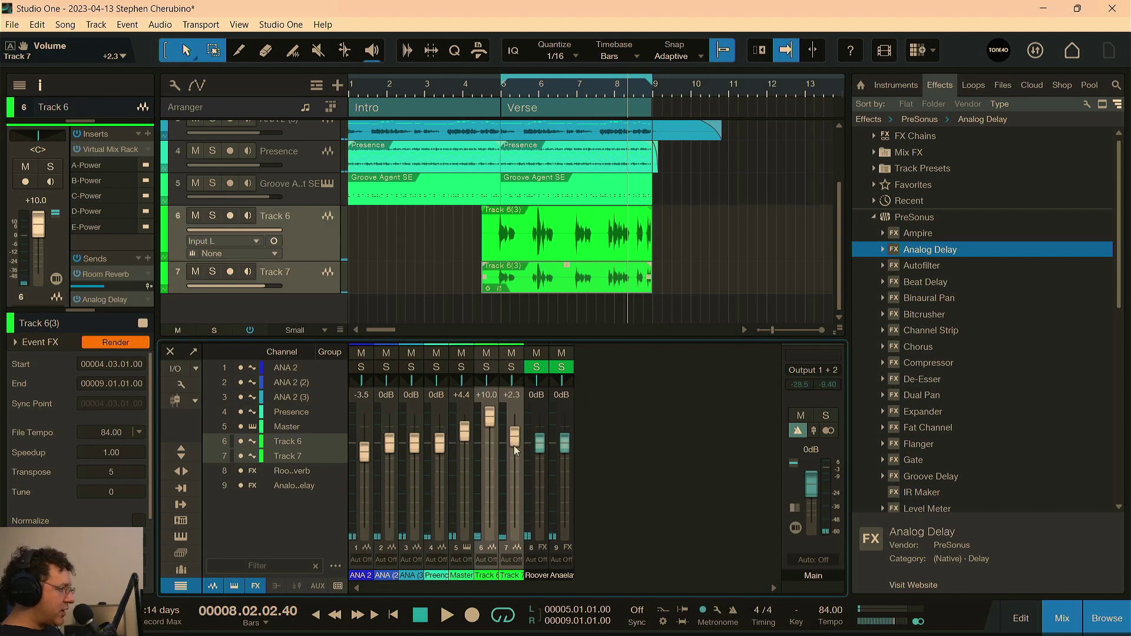
right_click(513, 405)
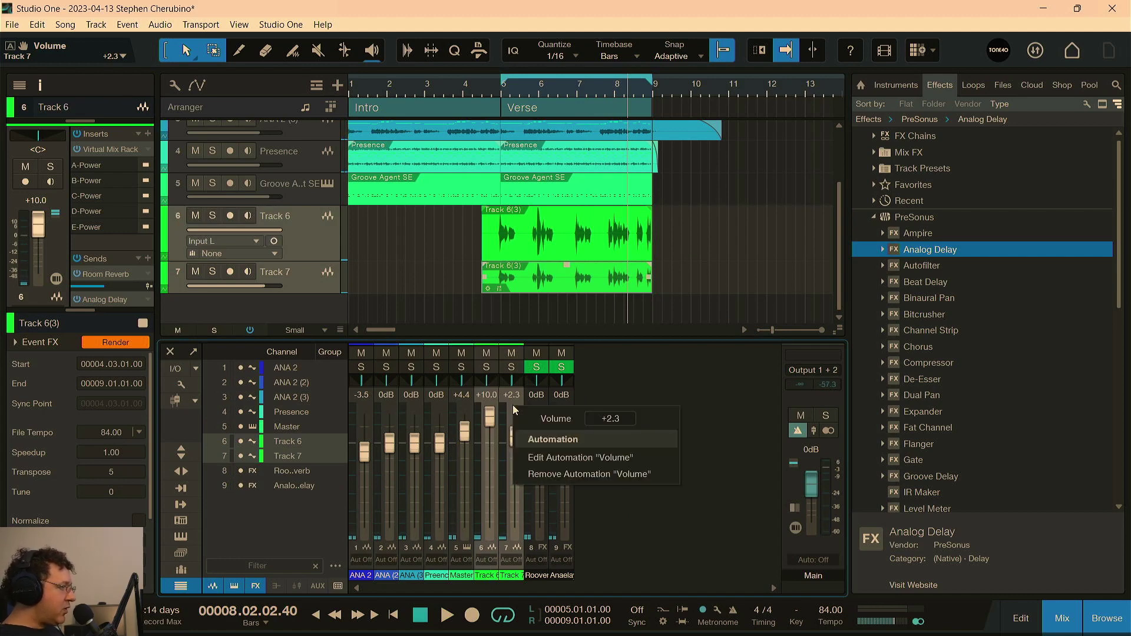
left_click(511, 576)
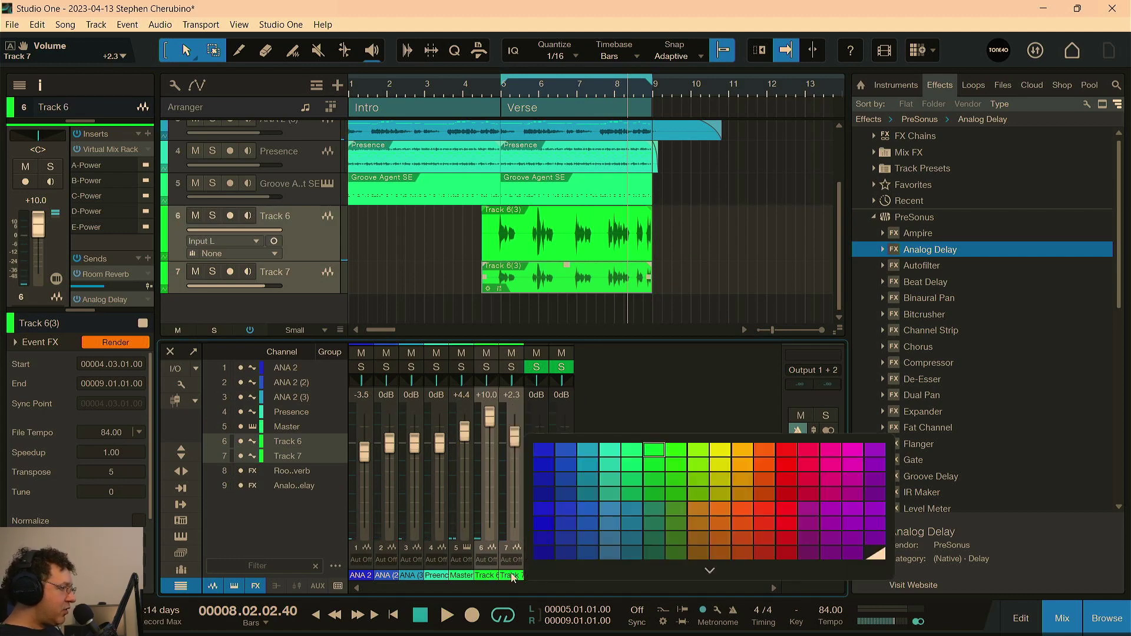
right_click(518, 550)
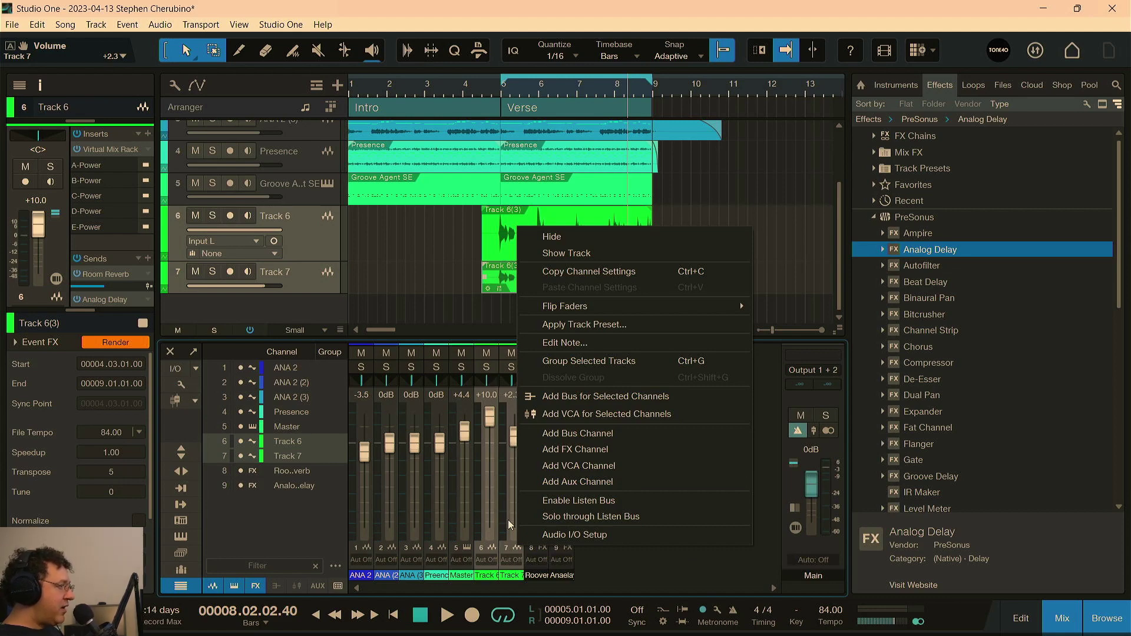
left_click(591, 397)
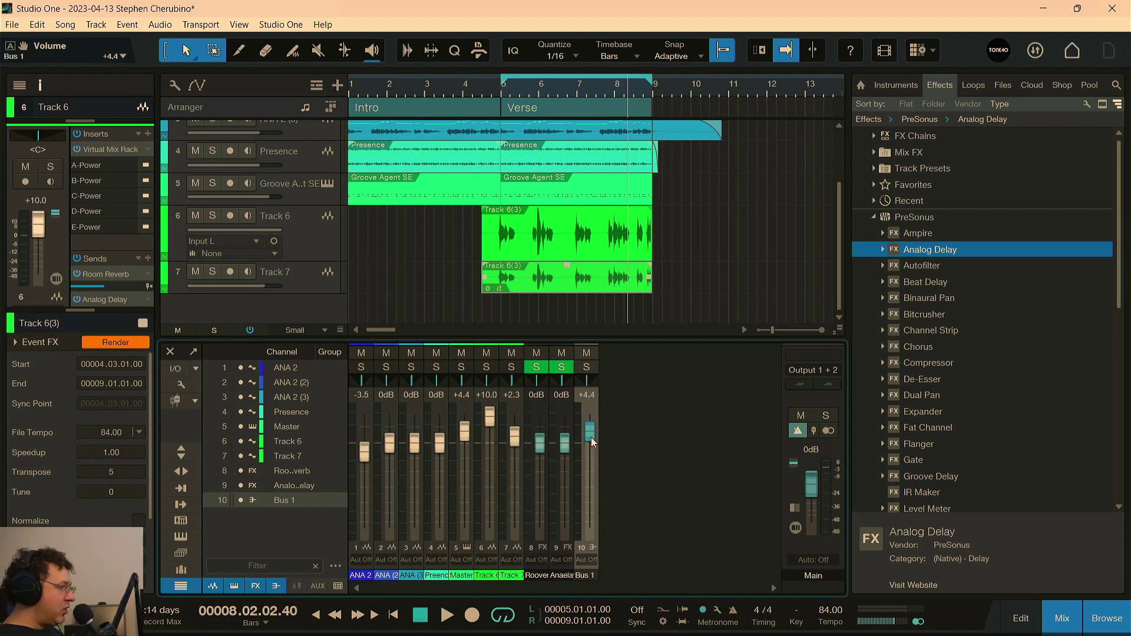
Play the Verse and raise Bus 1's fader to +4.7 dB
left_click(501, 98)
key("space")
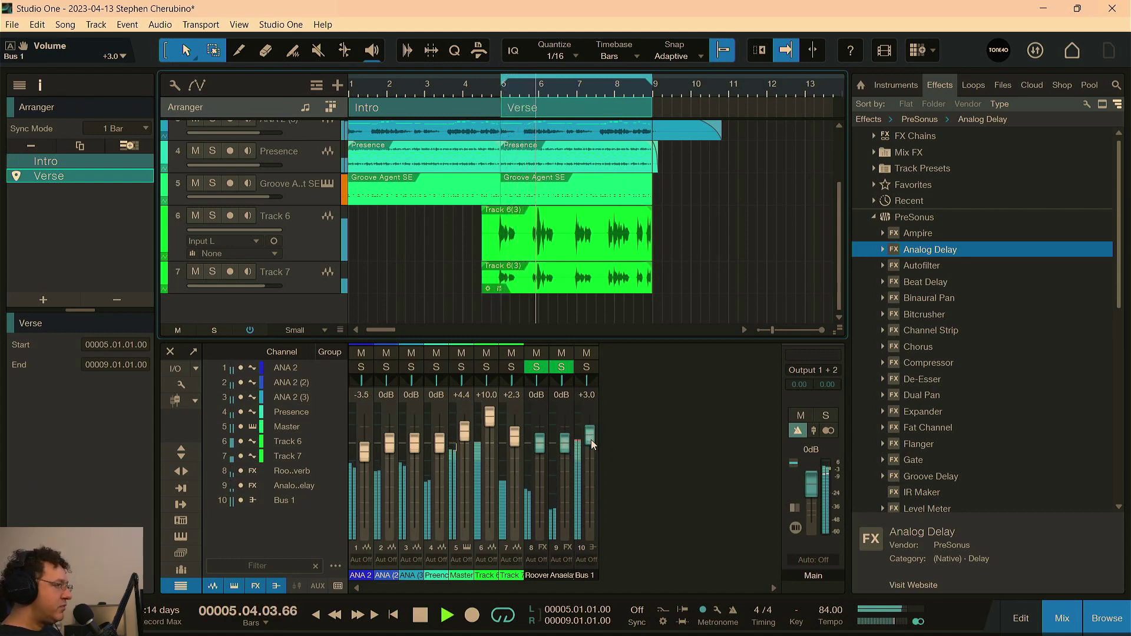
left_click_drag(591, 440, 590, 434)
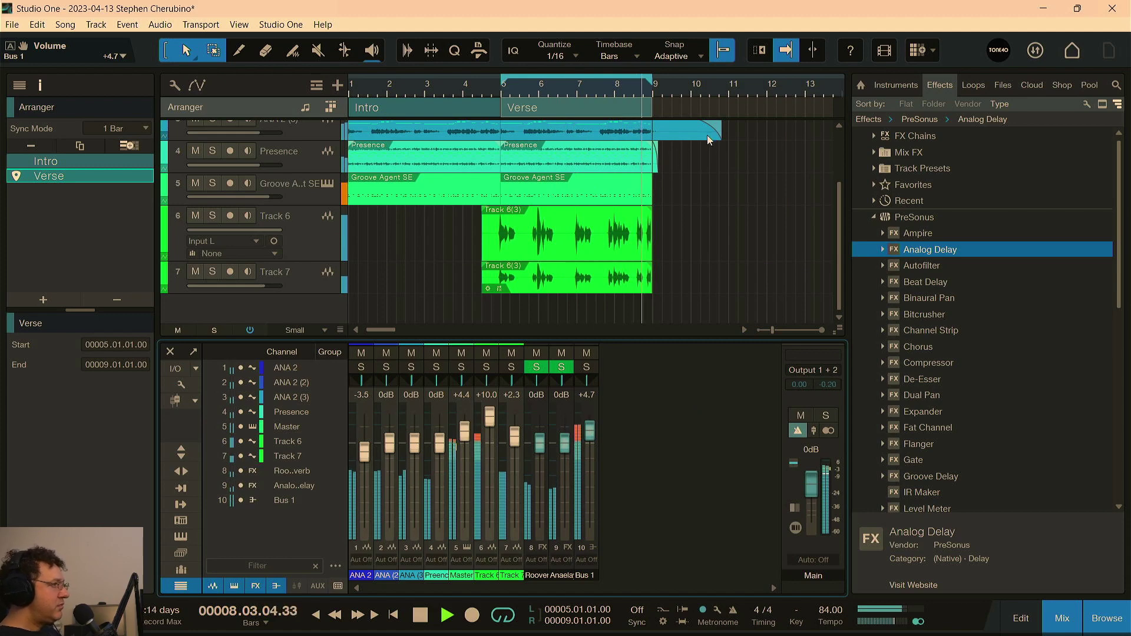
key("space")
Play from bar 1, set Bus 1 to +3.5 and ANA 2 to -2.7, then loop bars 5-9 again
left_click_drag(502, 78, 352, 79)
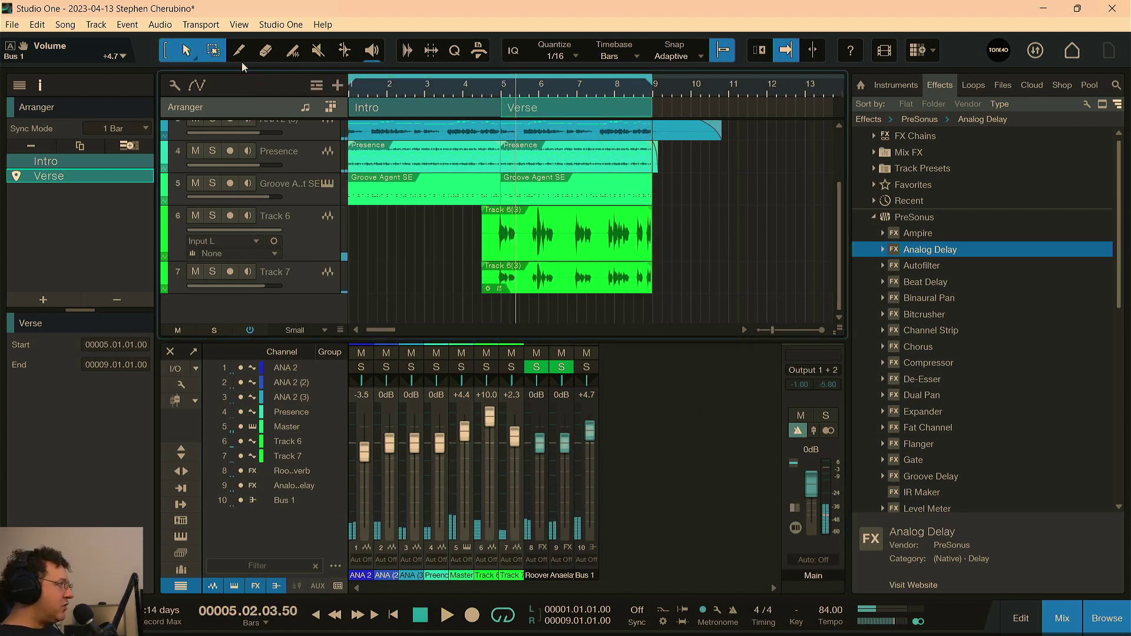
key("comma")
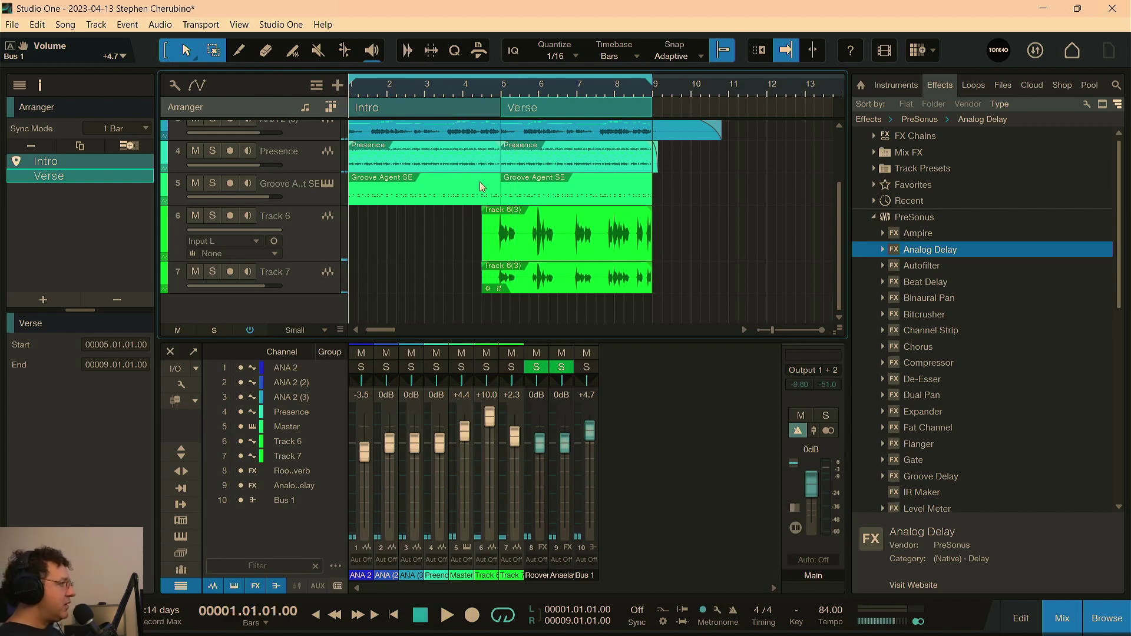
key("space")
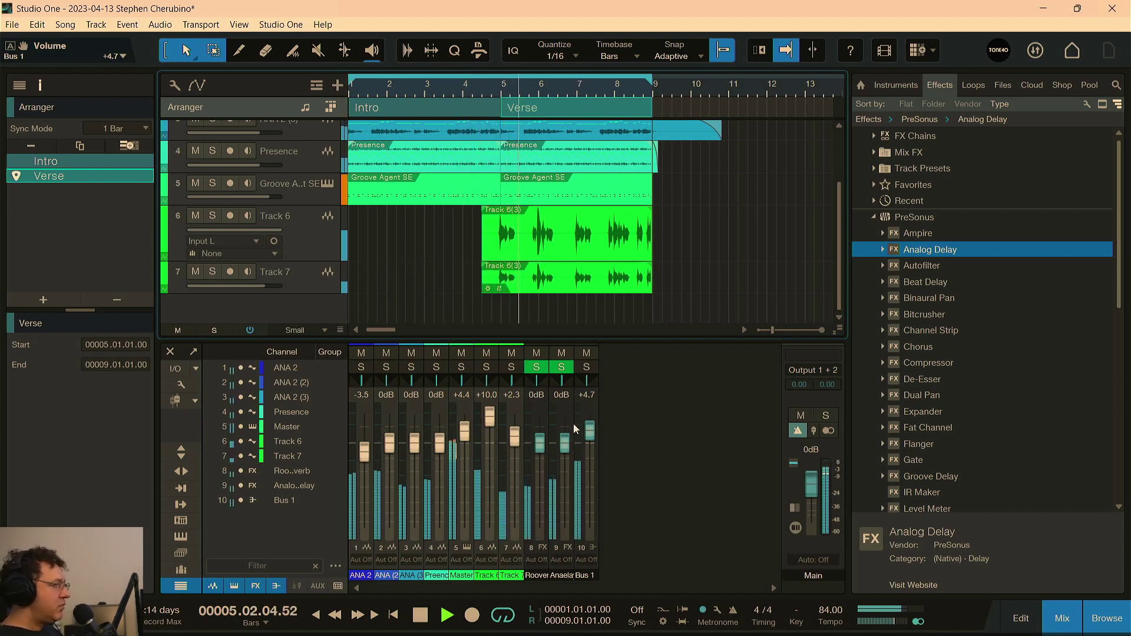
left_click_drag(588, 433, 589, 434)
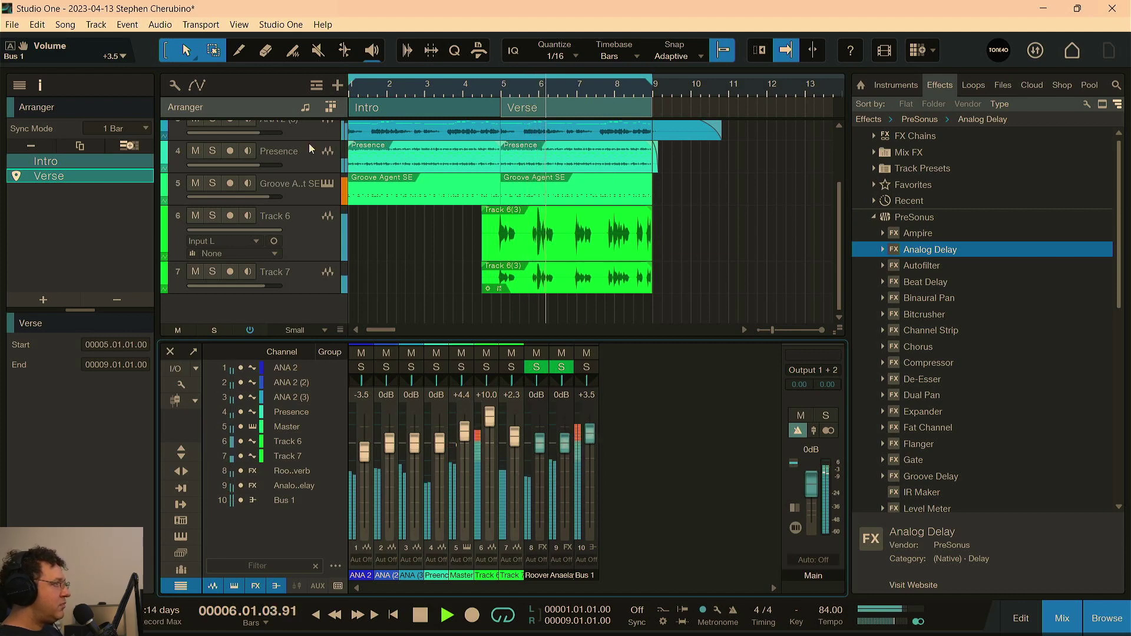
left_click_drag(369, 462, 369, 459)
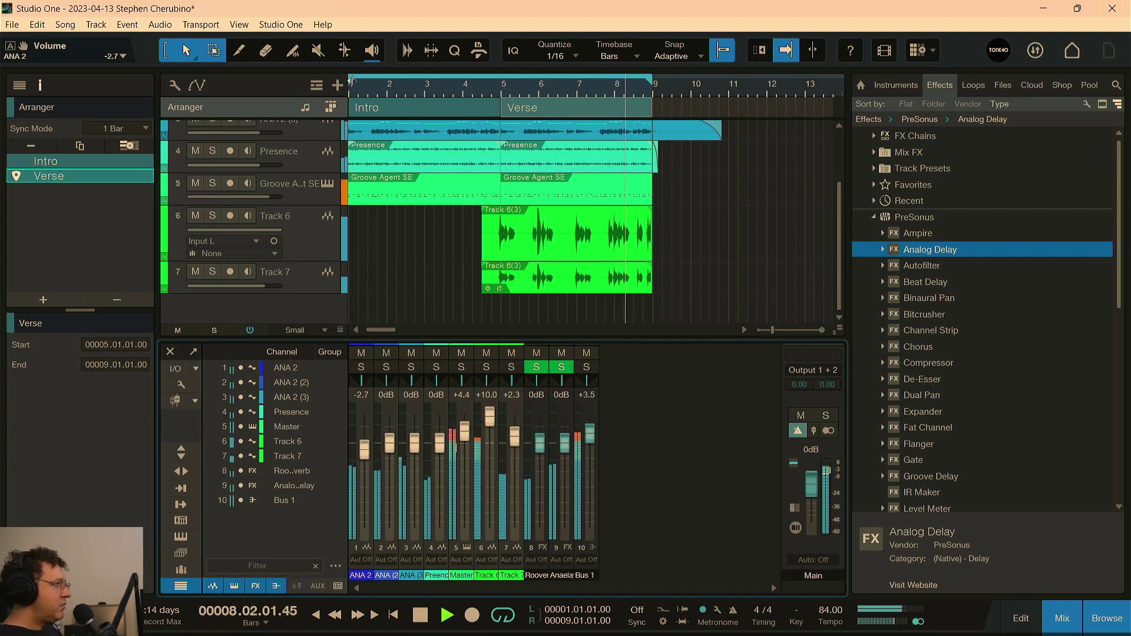
left_click_drag(372, 85, 501, 101)
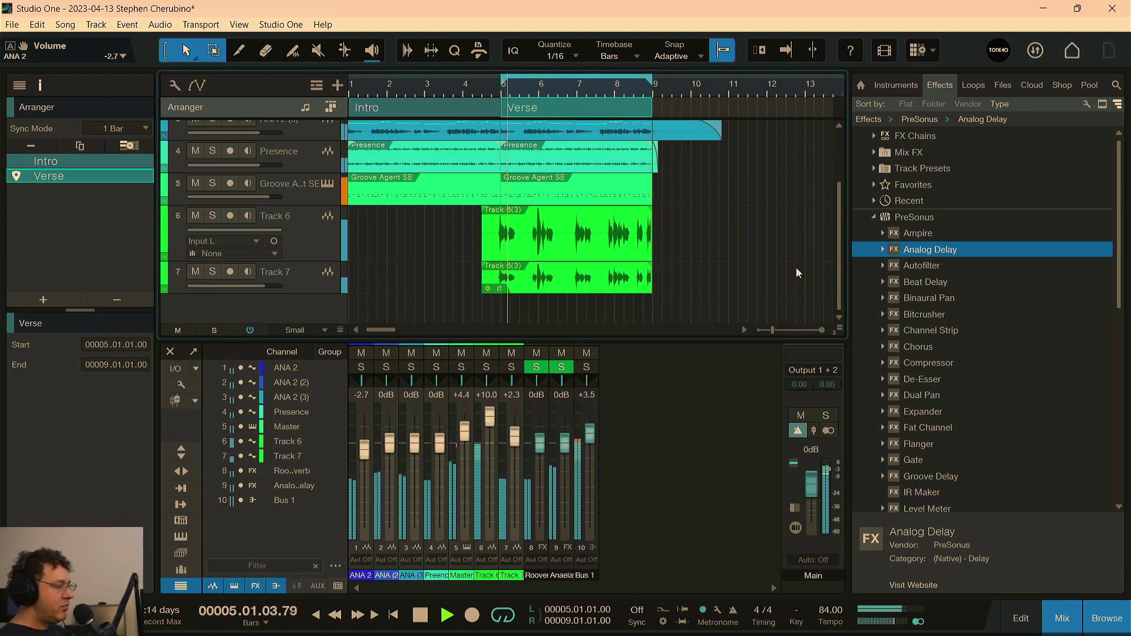
Stop the transport to end playback of the looped Verse
key("space")
key("f")
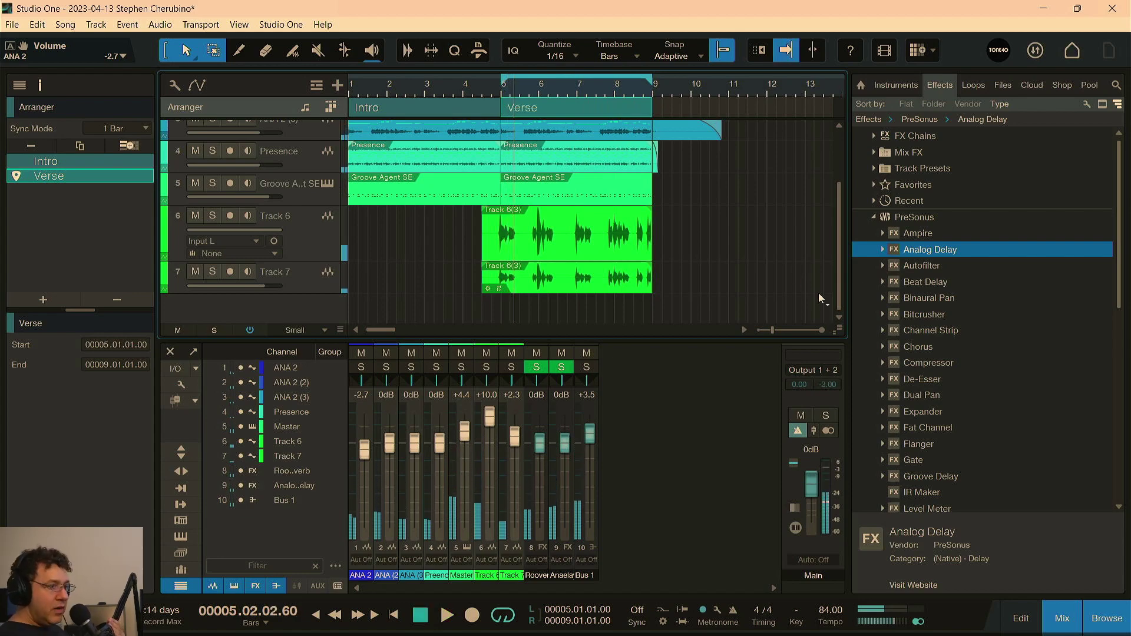